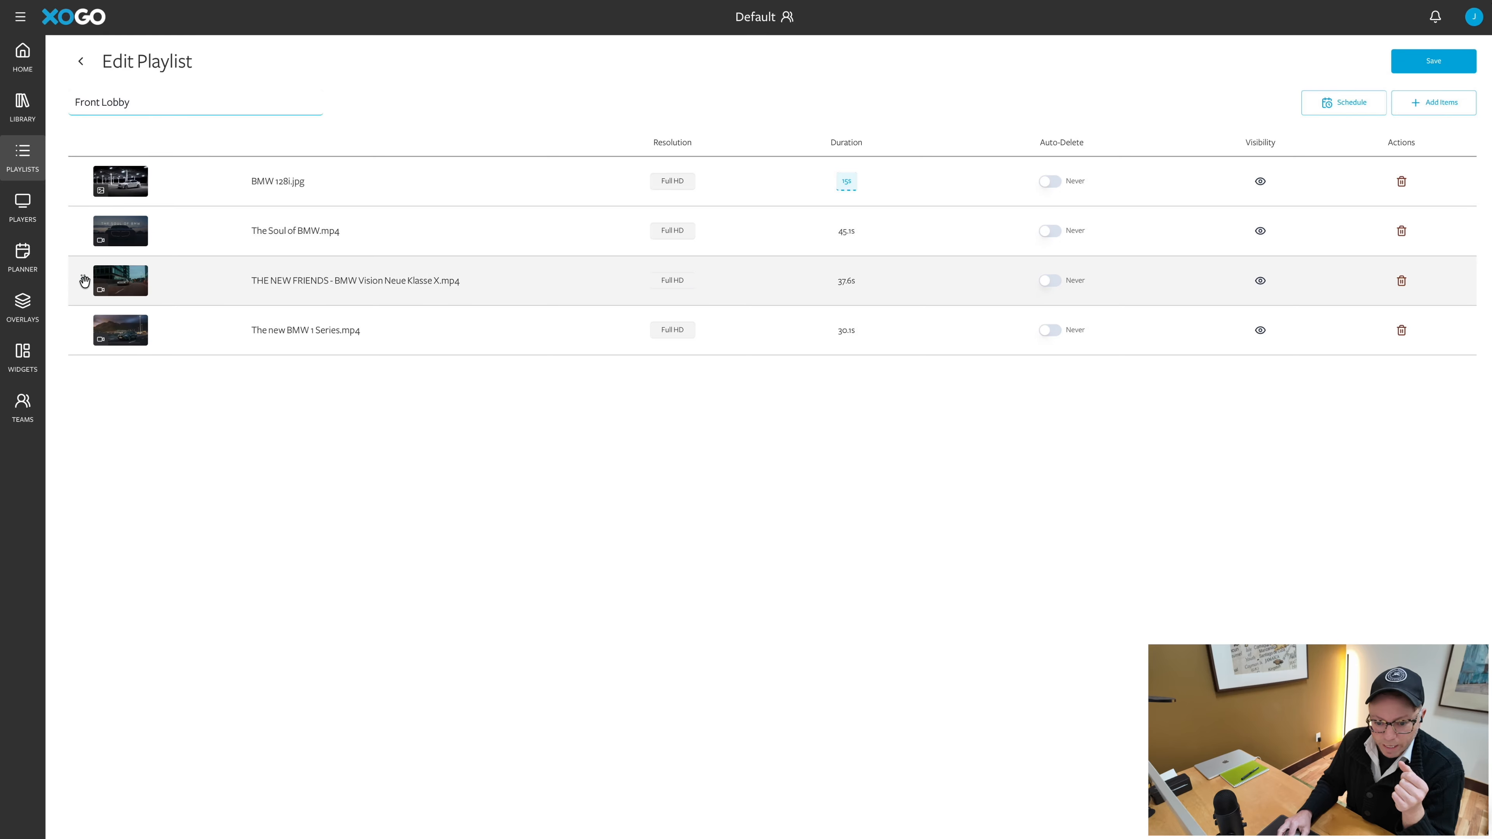
# Move THE NEW FRIENDS video above The Soul of BMW.mp4 in the Front Lobby playlist.
pyautogui.moveTo(84, 282); pyautogui.dragTo(80, 232)
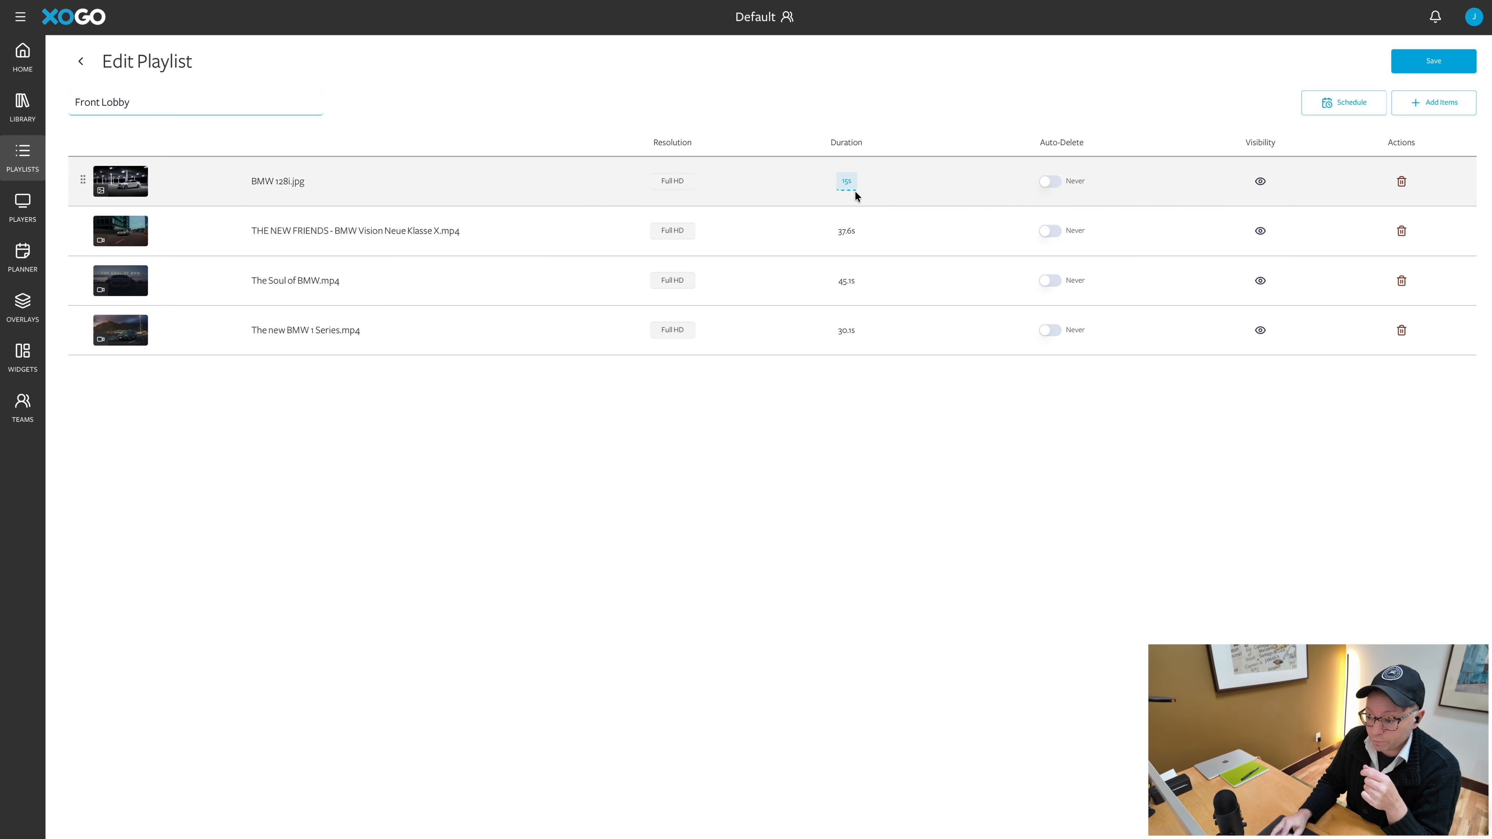
# View the duration settings and auto-delete expiry date of BMW 128i.jpg without changing either.
pyautogui.click(853, 187)
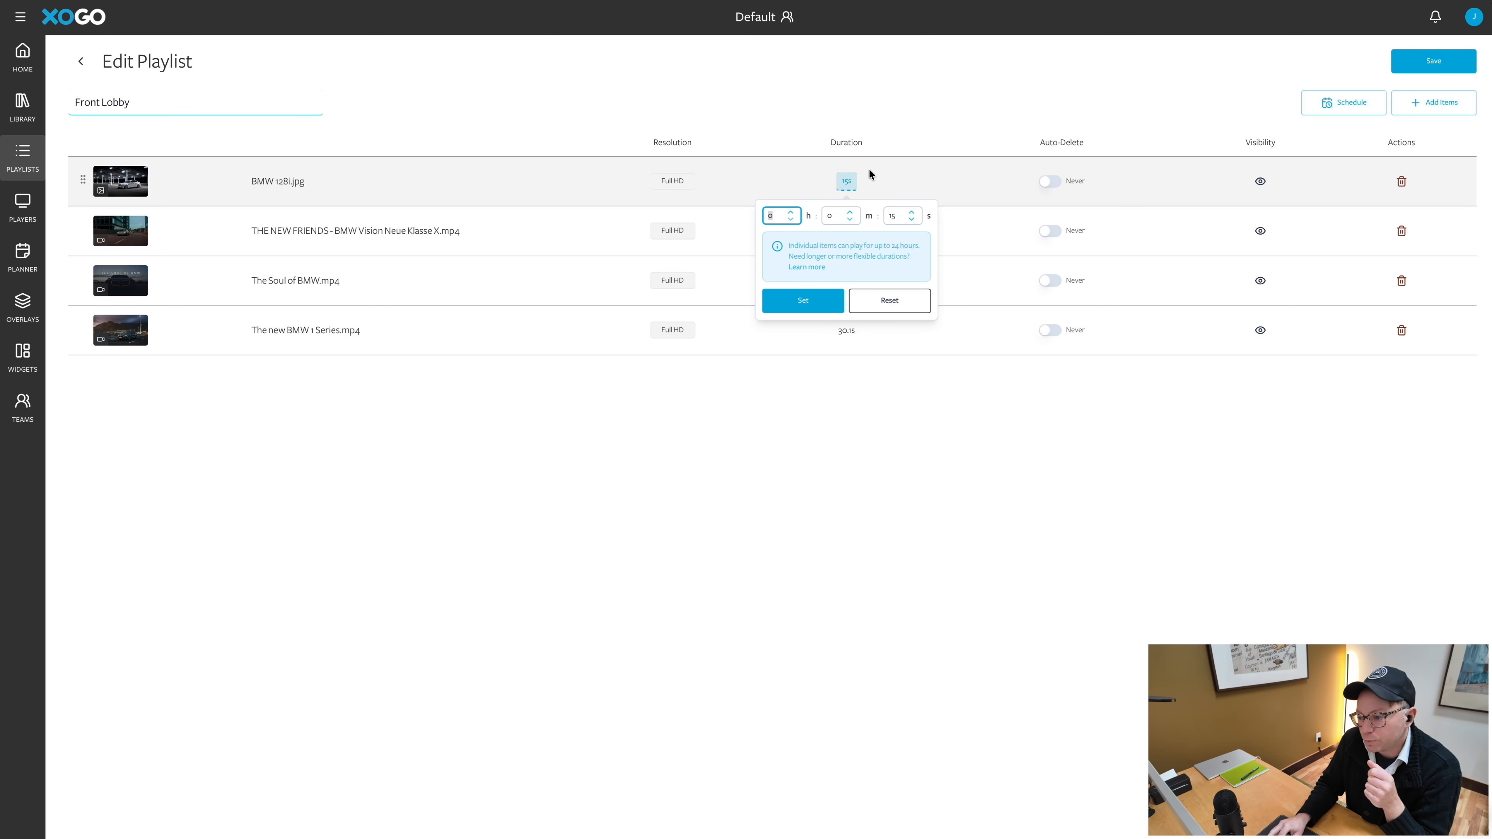
pyautogui.click(872, 144)
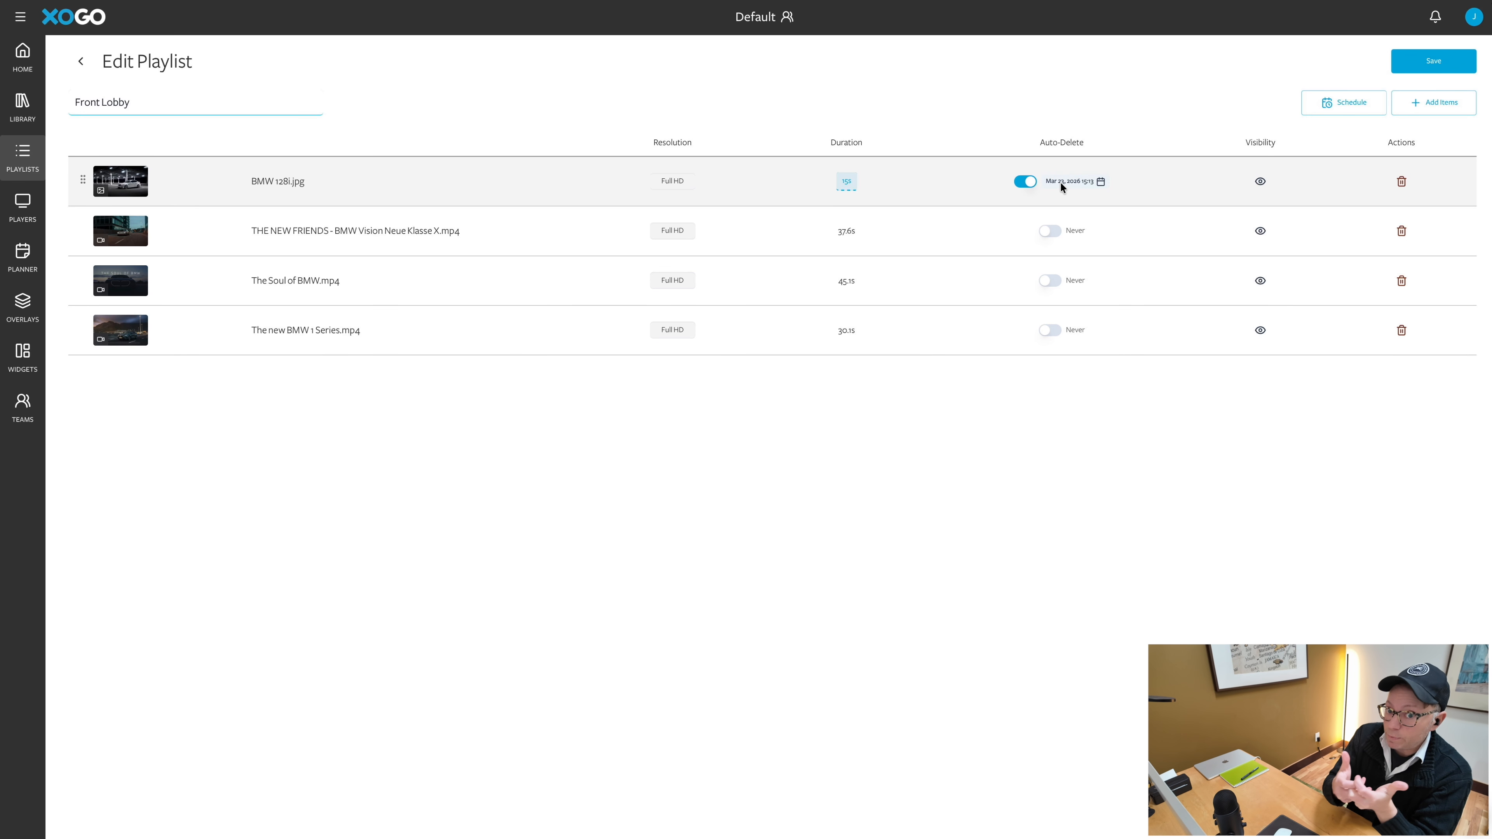
pyautogui.click(1060, 182)
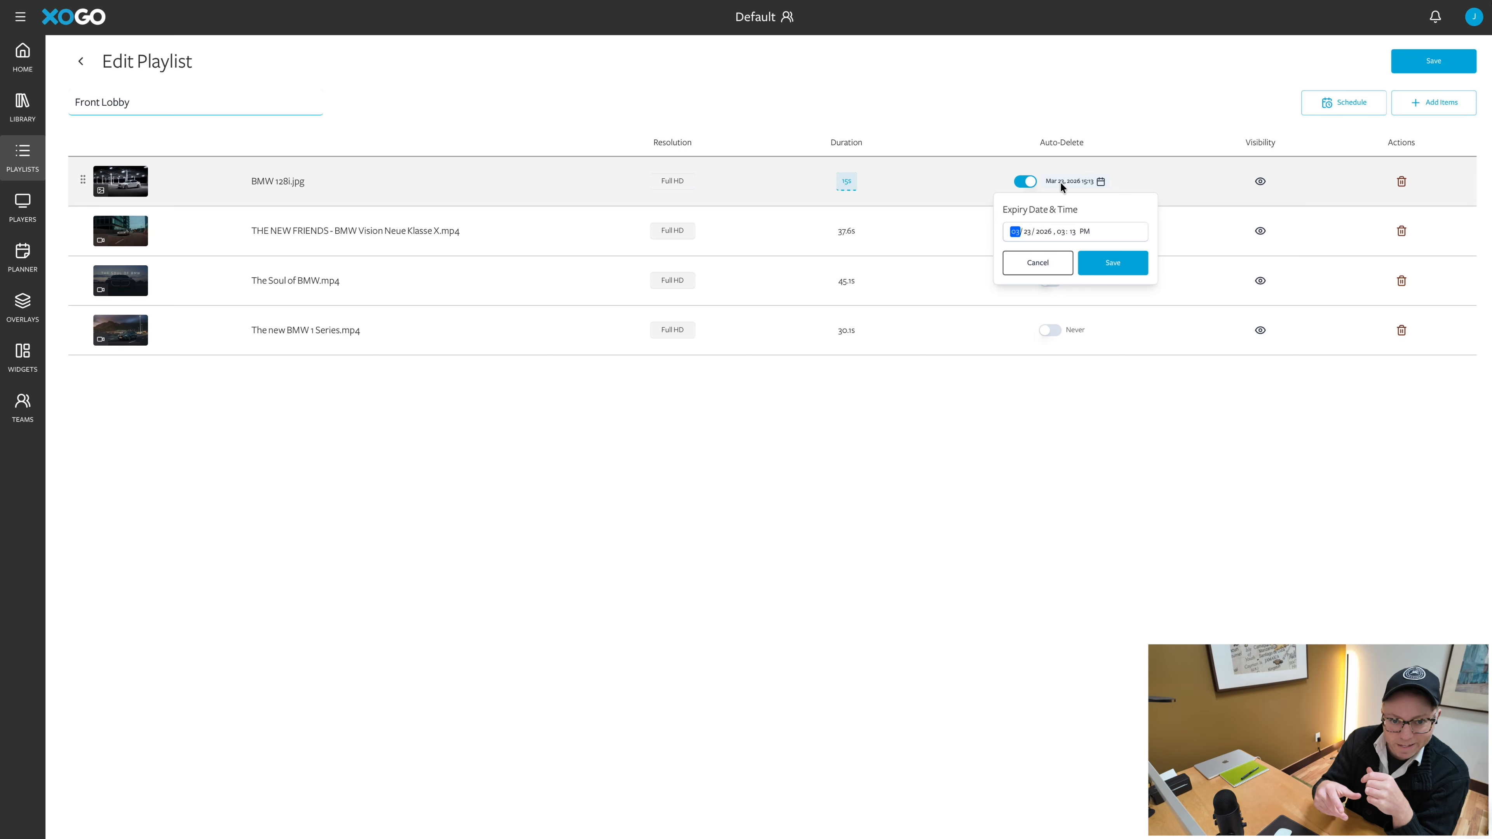
pyautogui.click(1052, 264)
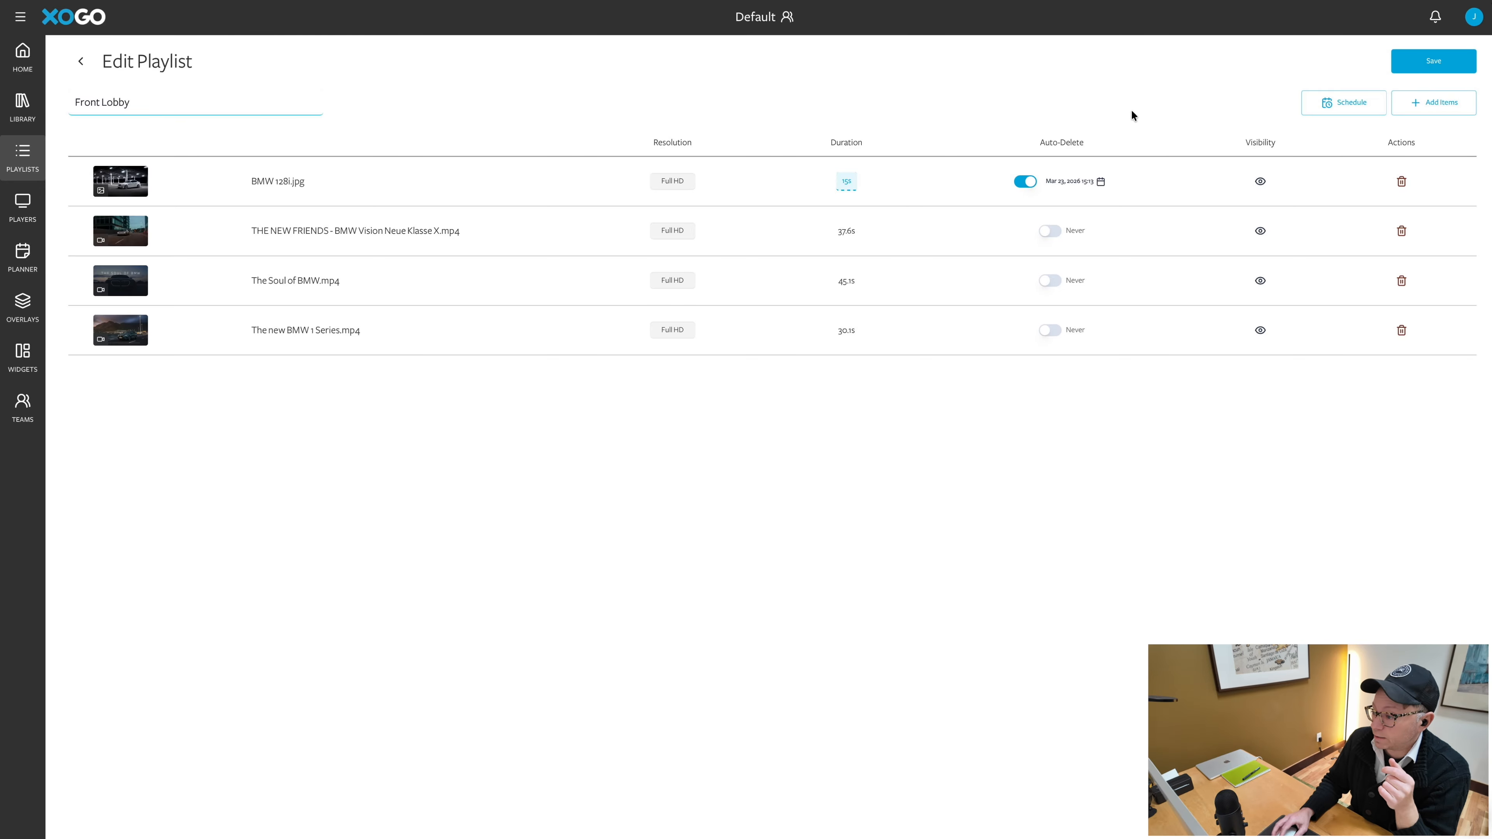
# Open the Front Lobby playlist's schedule and expand Sunday, Monday and Tuesday.
pyautogui.click(1346, 111)
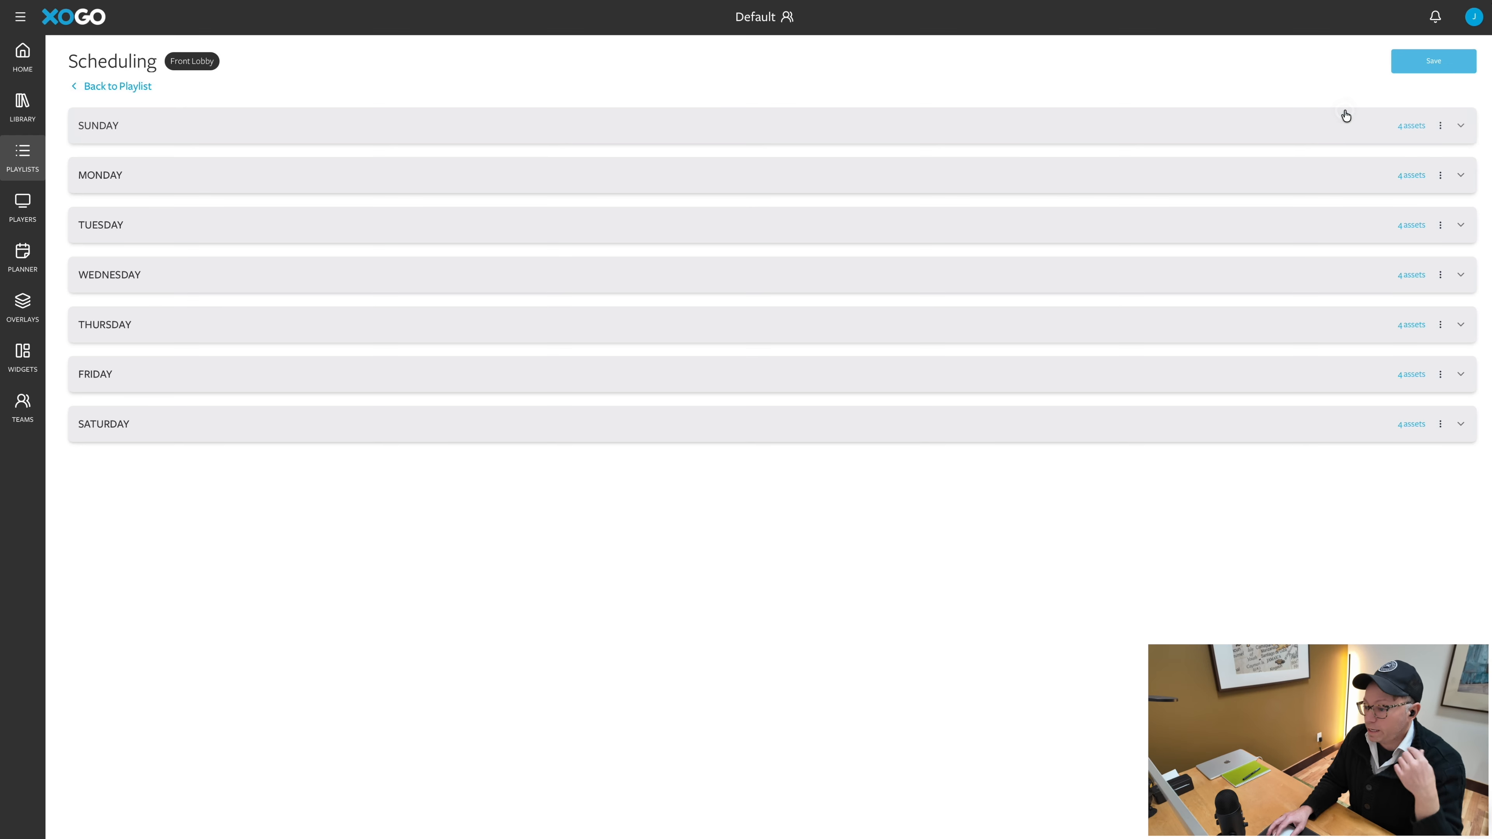
pyautogui.click(808, 136)
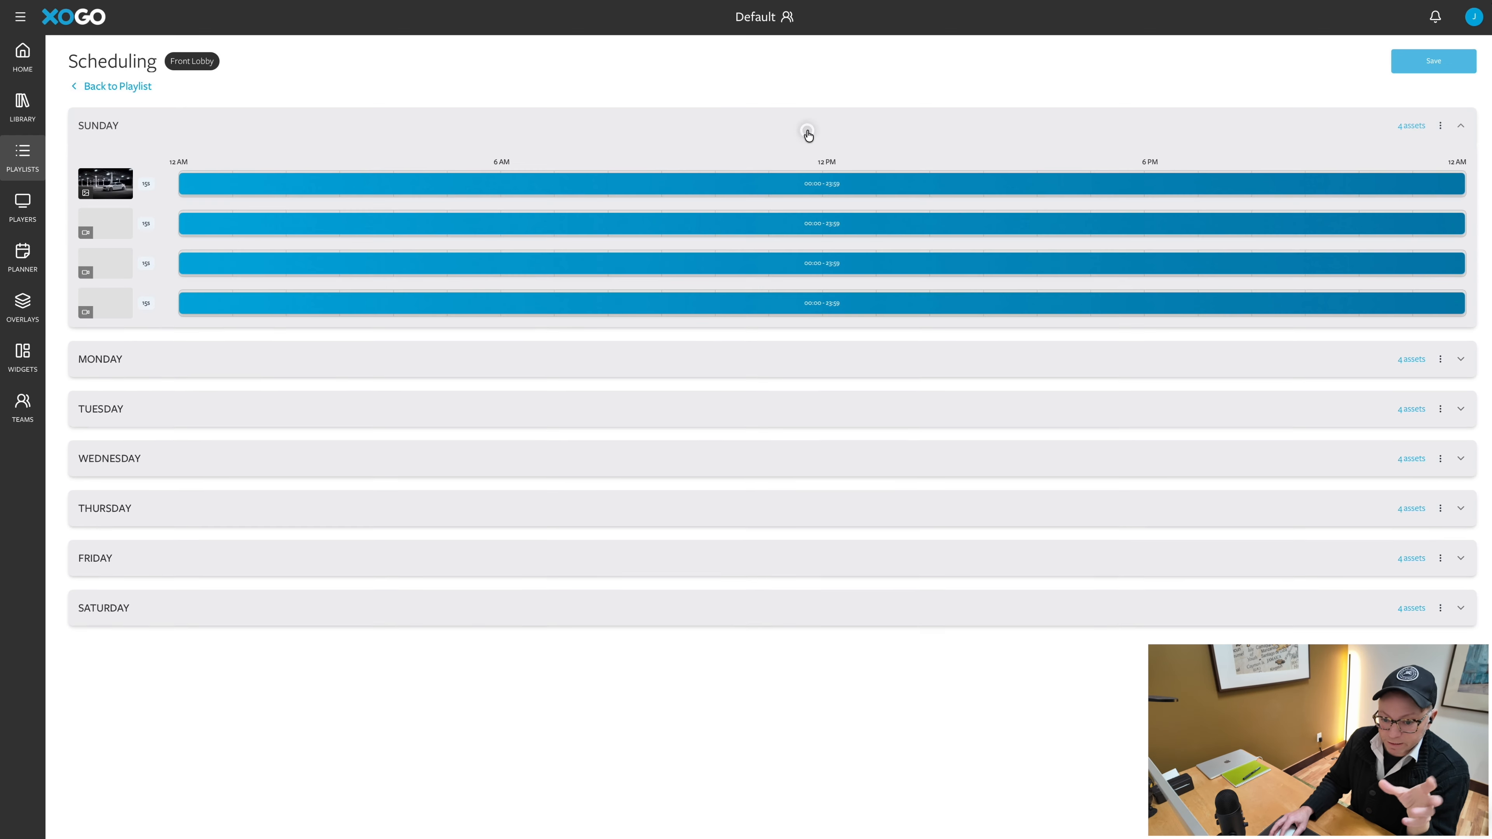
pyautogui.click(803, 360)
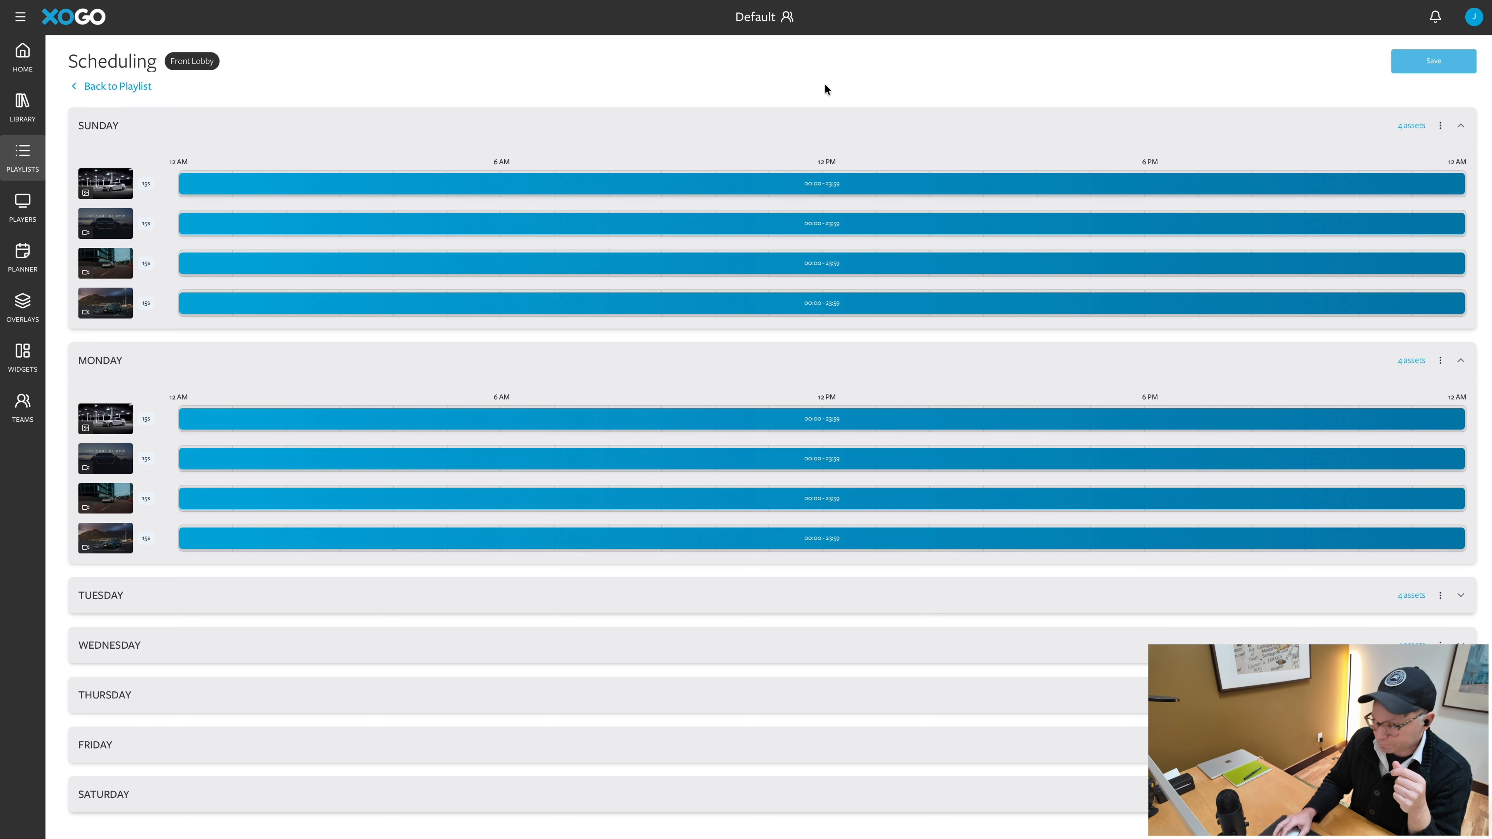
pyautogui.click(874, 588)
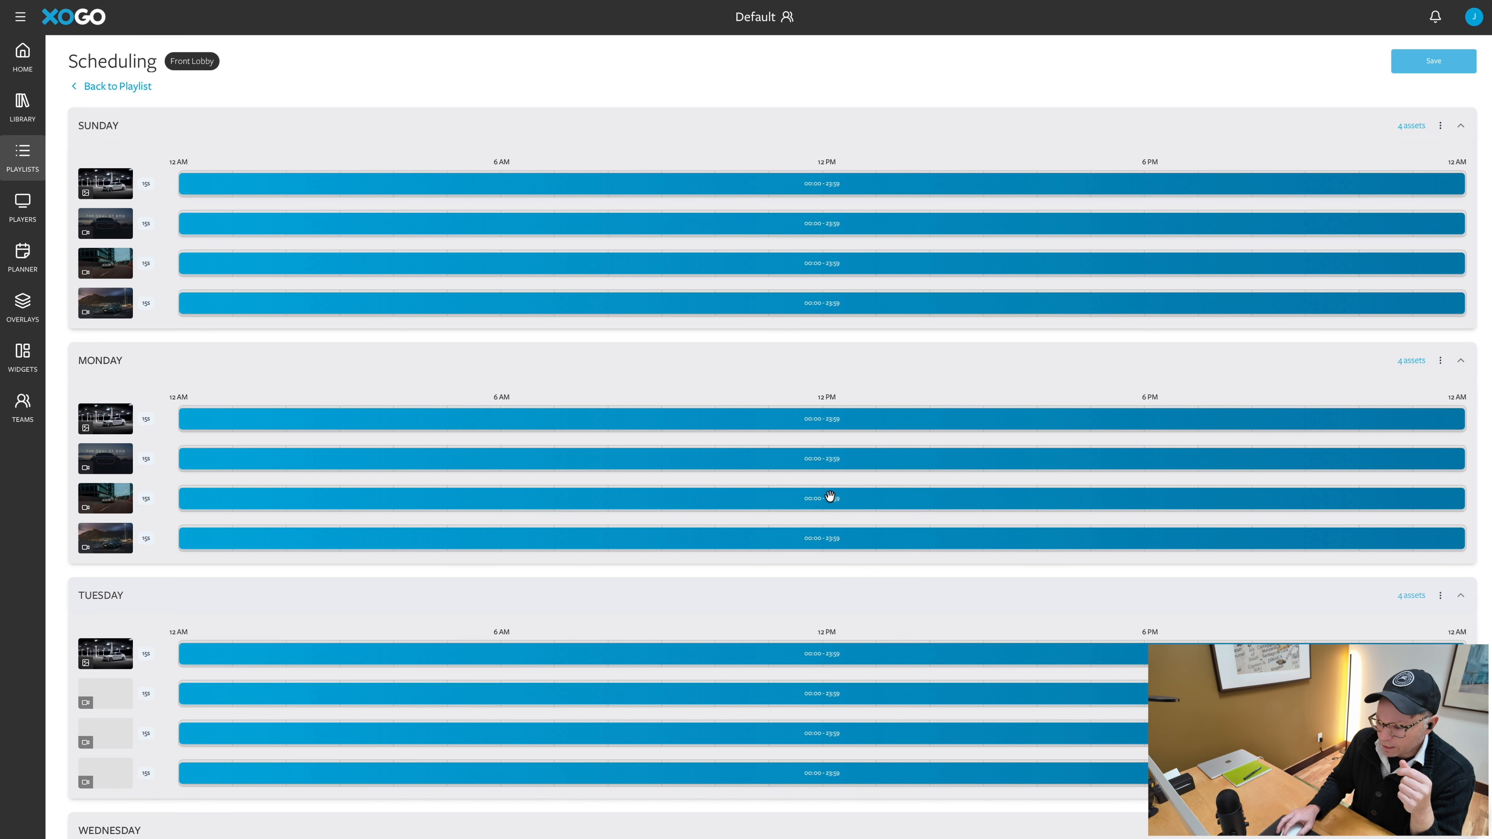
pyautogui.scroll(-2, 791, 417)
pyautogui.scroll(2, 792, 420)
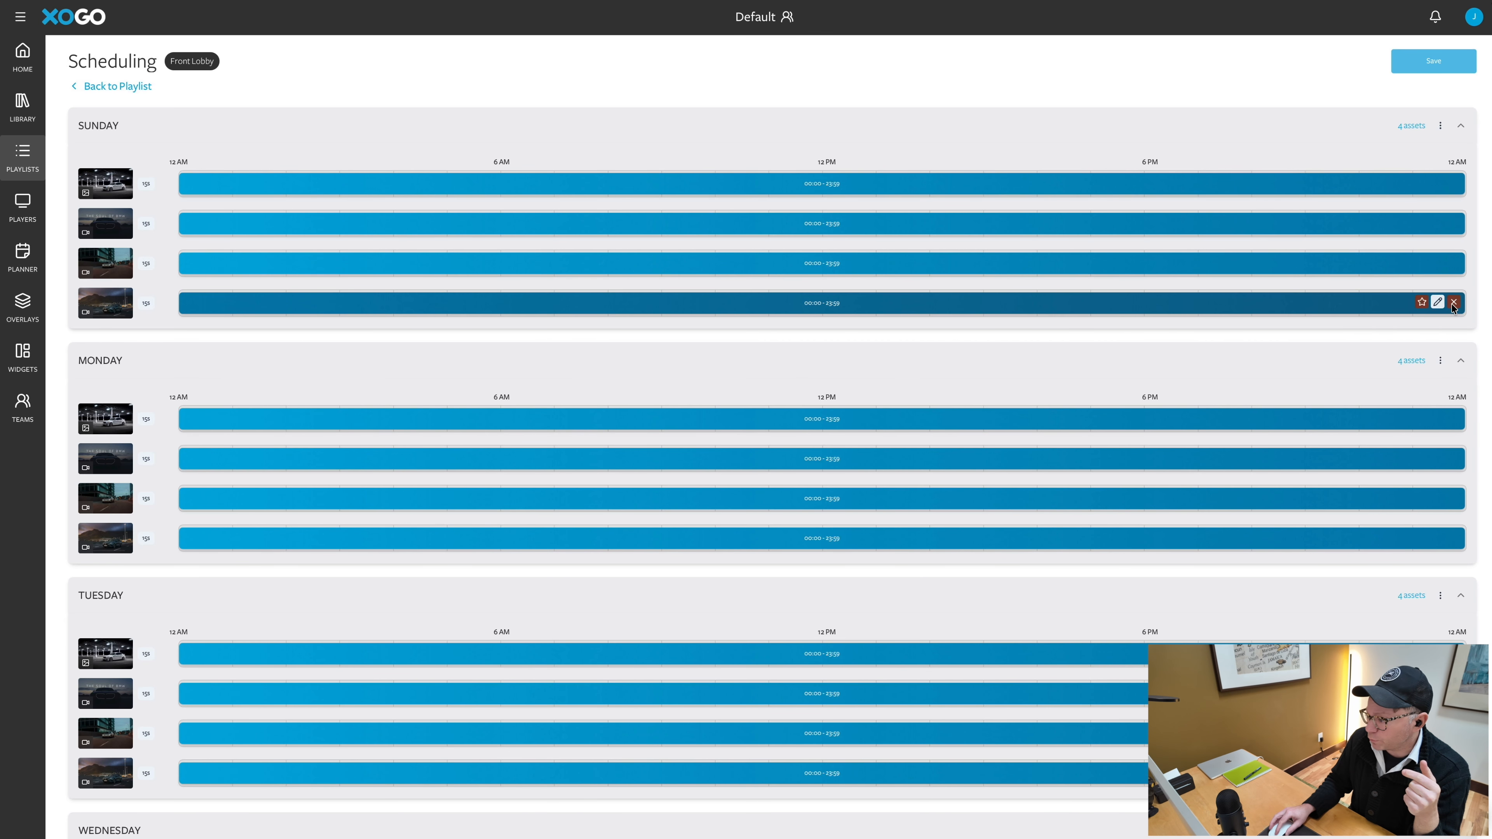
# On Sunday, remove the last video's time block and set the BMW 128i.jpg time range to 12:00 AM to 11:59 AM.
pyautogui.click(1453, 304)
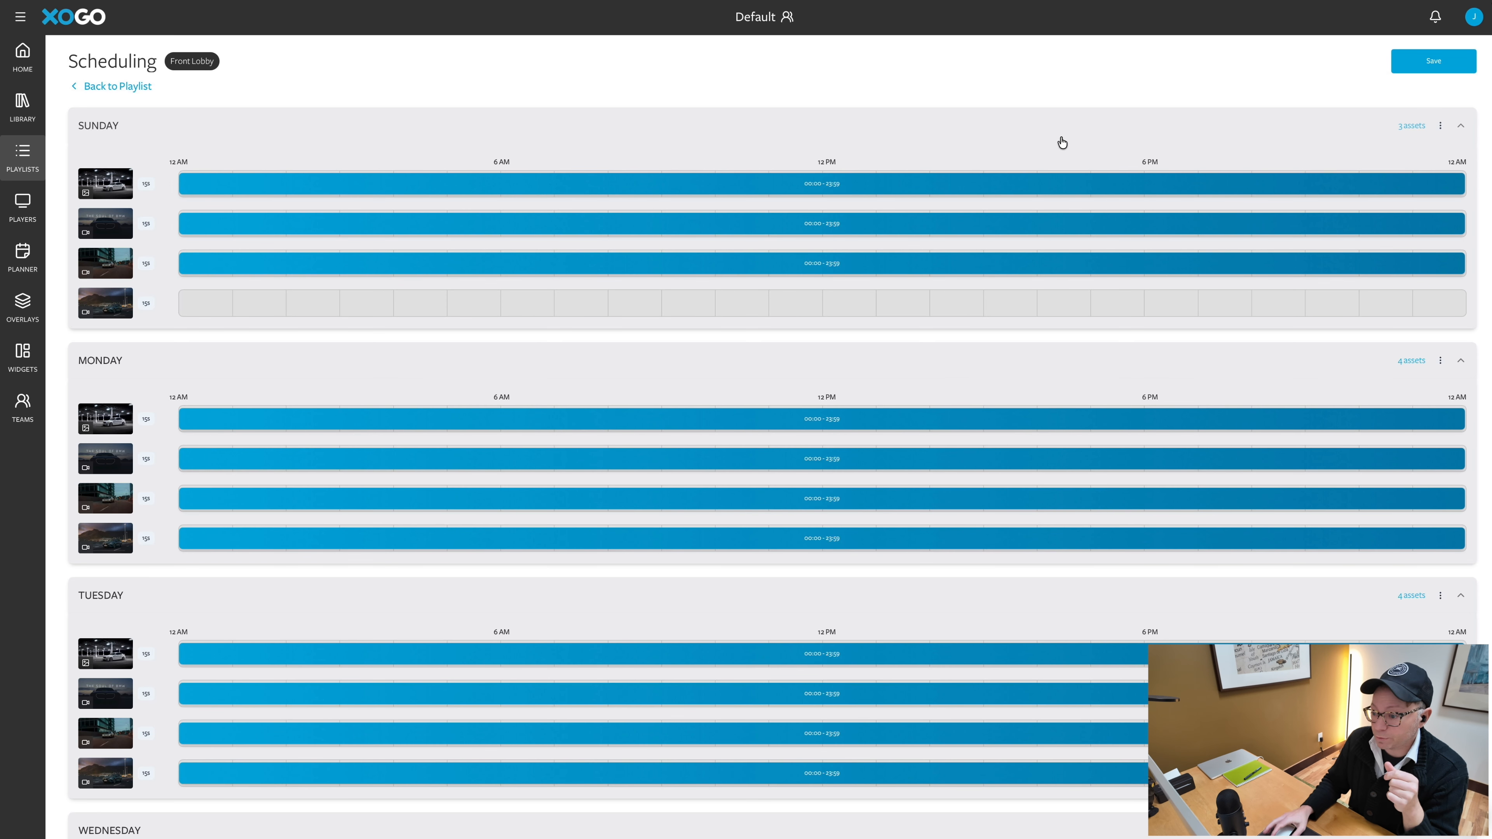
pyautogui.moveTo(181, 187)
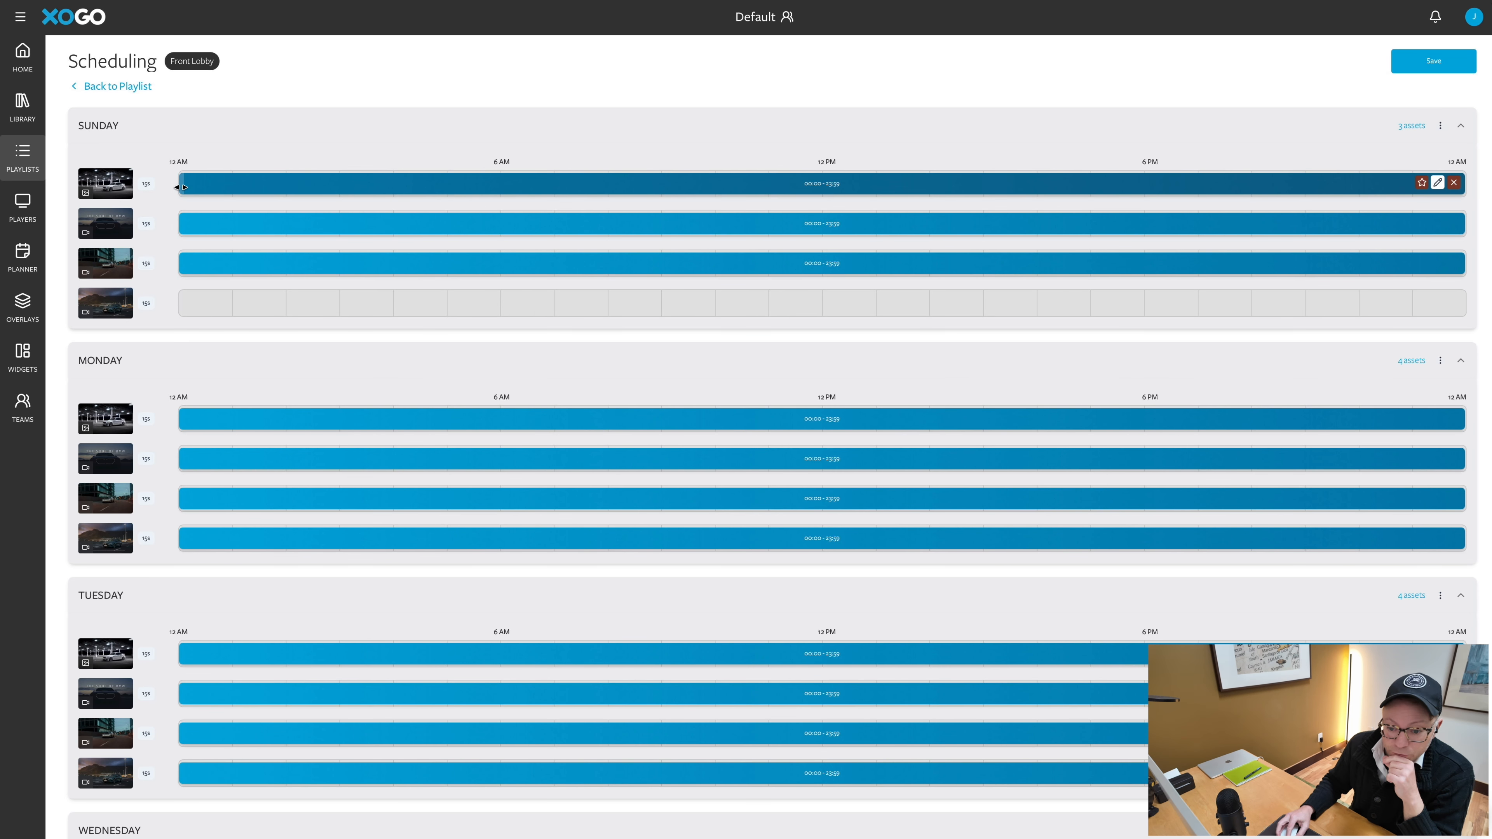
pyautogui.moveTo(181, 187)
pyautogui.mouseDown()
pyautogui.moveTo(313, 176)
pyautogui.moveTo(180, 180)
pyautogui.mouseUp()
pyautogui.moveTo(1438, 185)
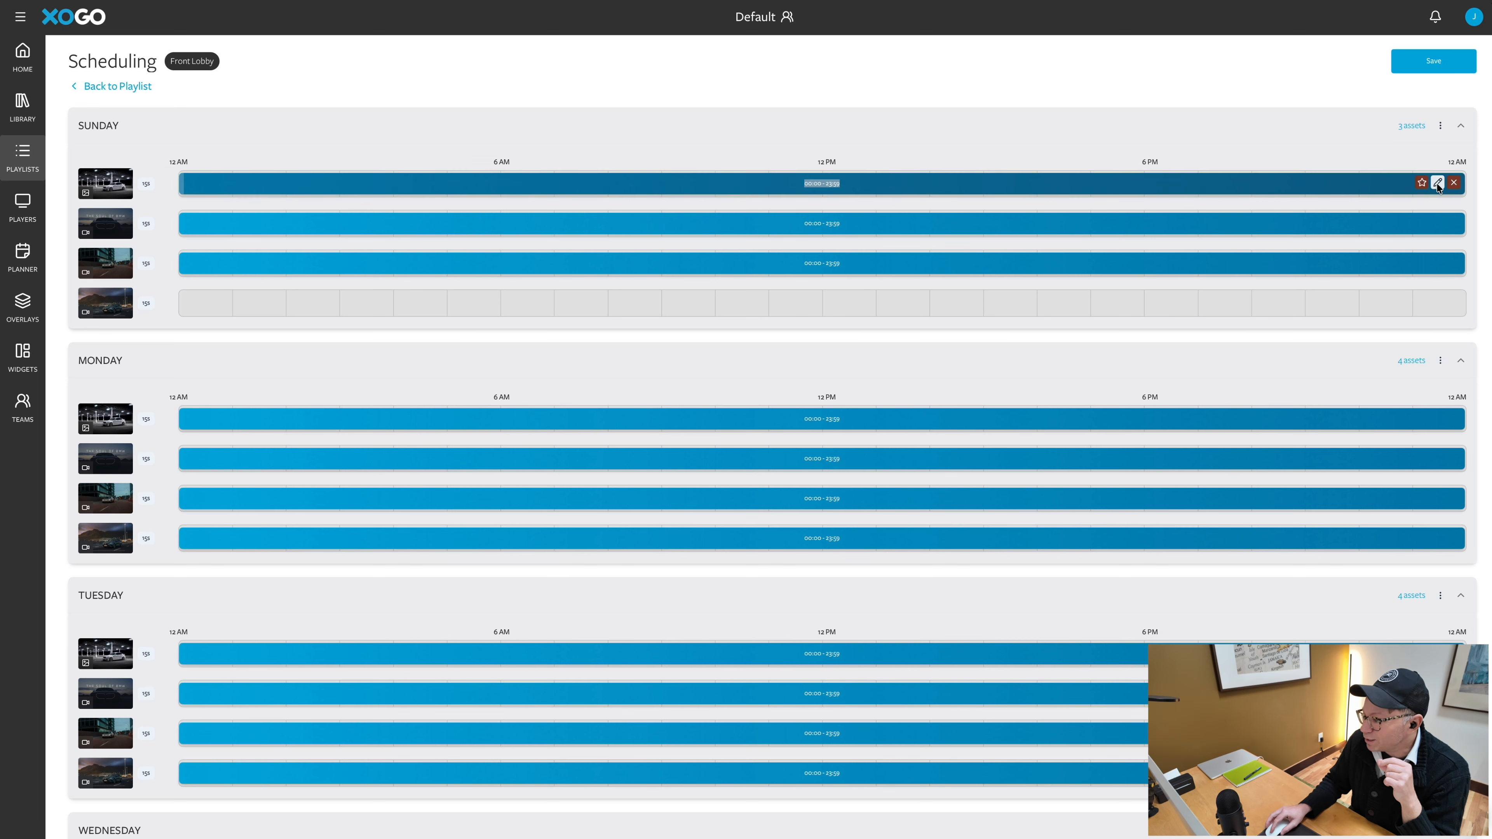
pyautogui.click(1438, 183)
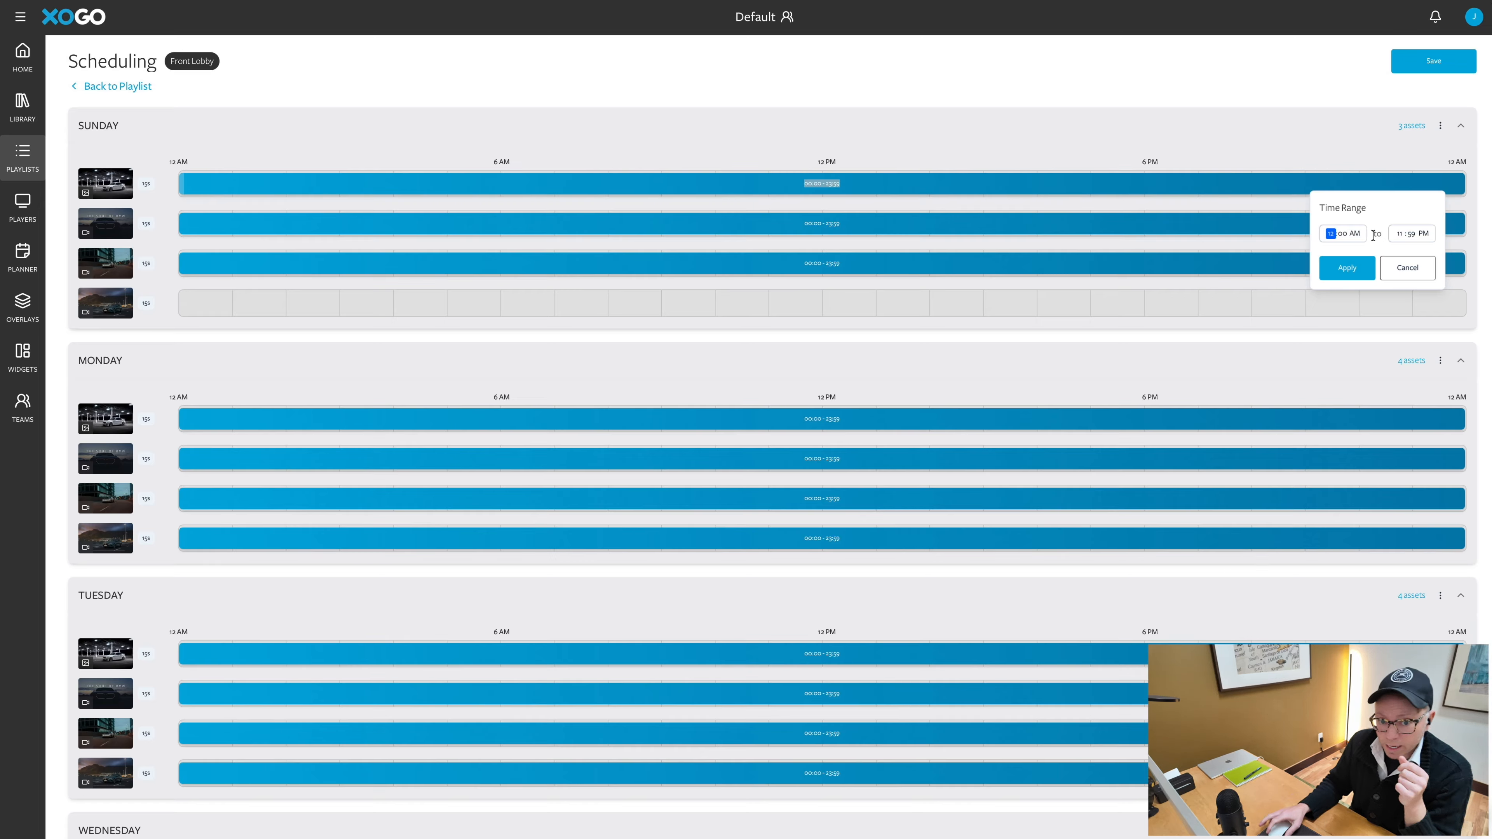
pyautogui.click(1424, 234)
pyautogui.write('a')
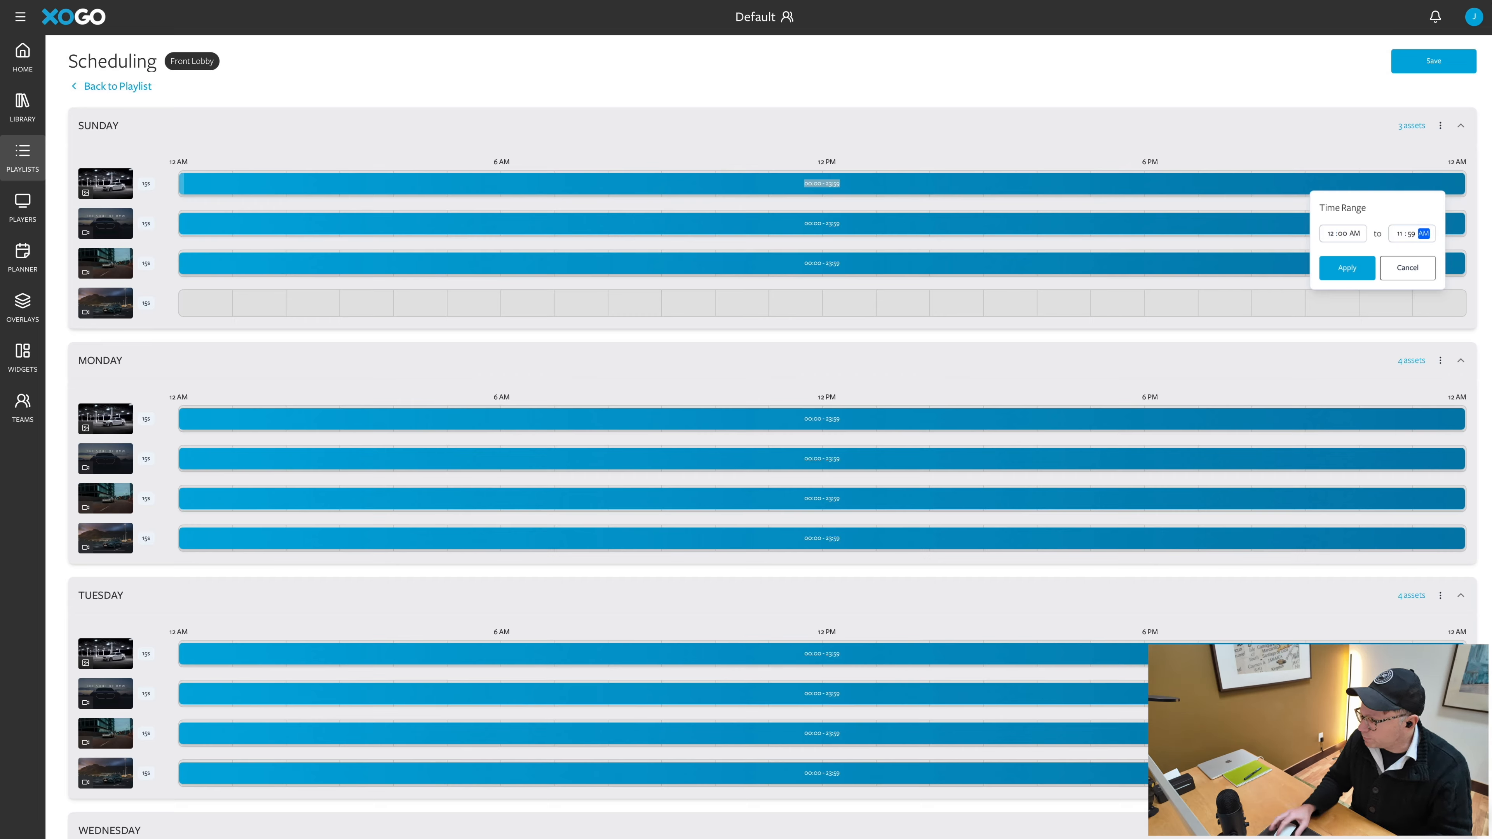
pyautogui.click(1359, 268)
pyautogui.click(1359, 268)
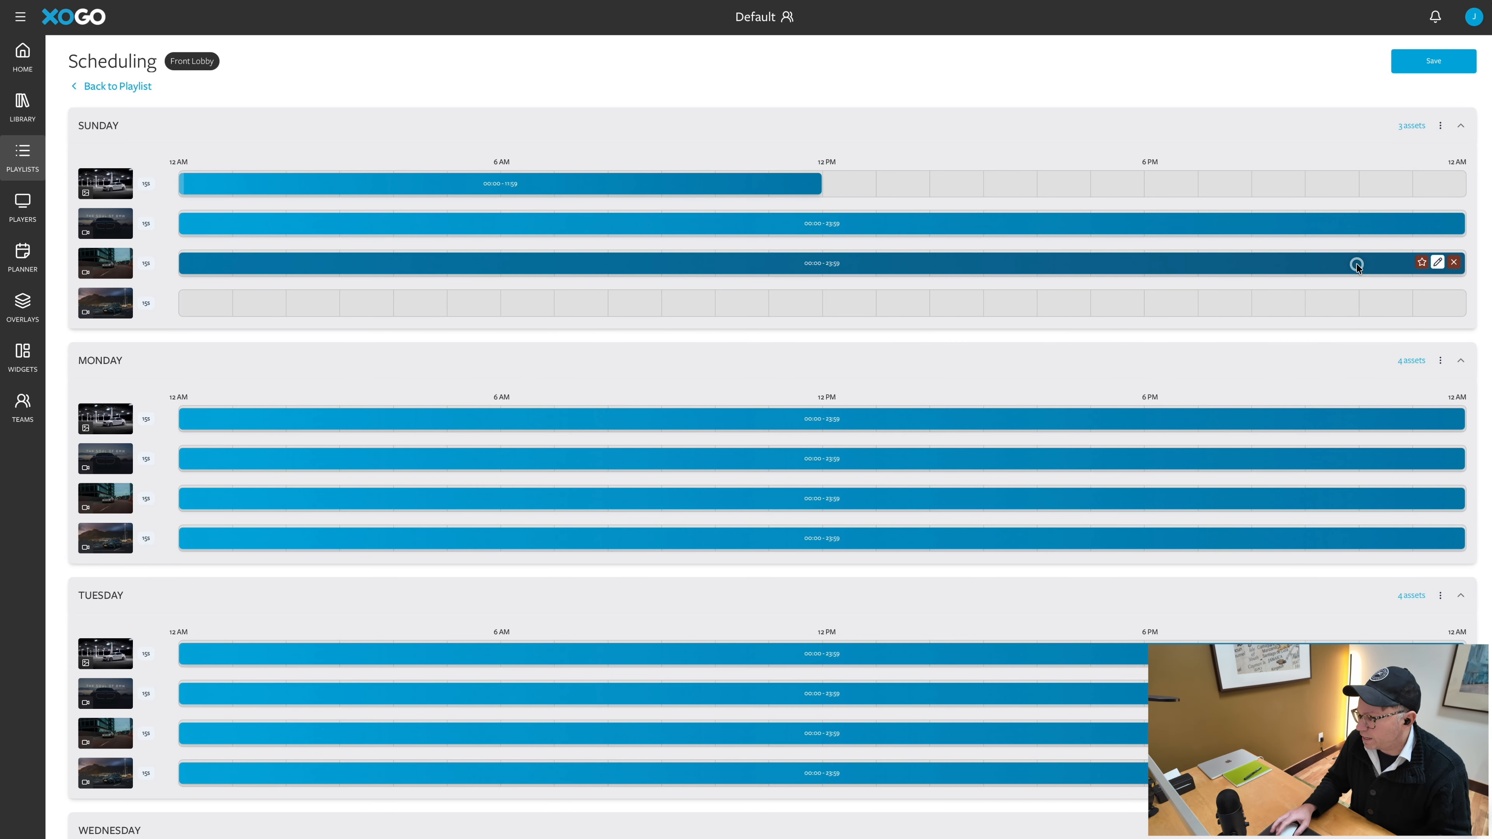
# Set the second item's Sunday time range, The Soul of BMW.mp4, to 12:00 PM to 4:59 PM.
pyautogui.moveTo(892, 224)
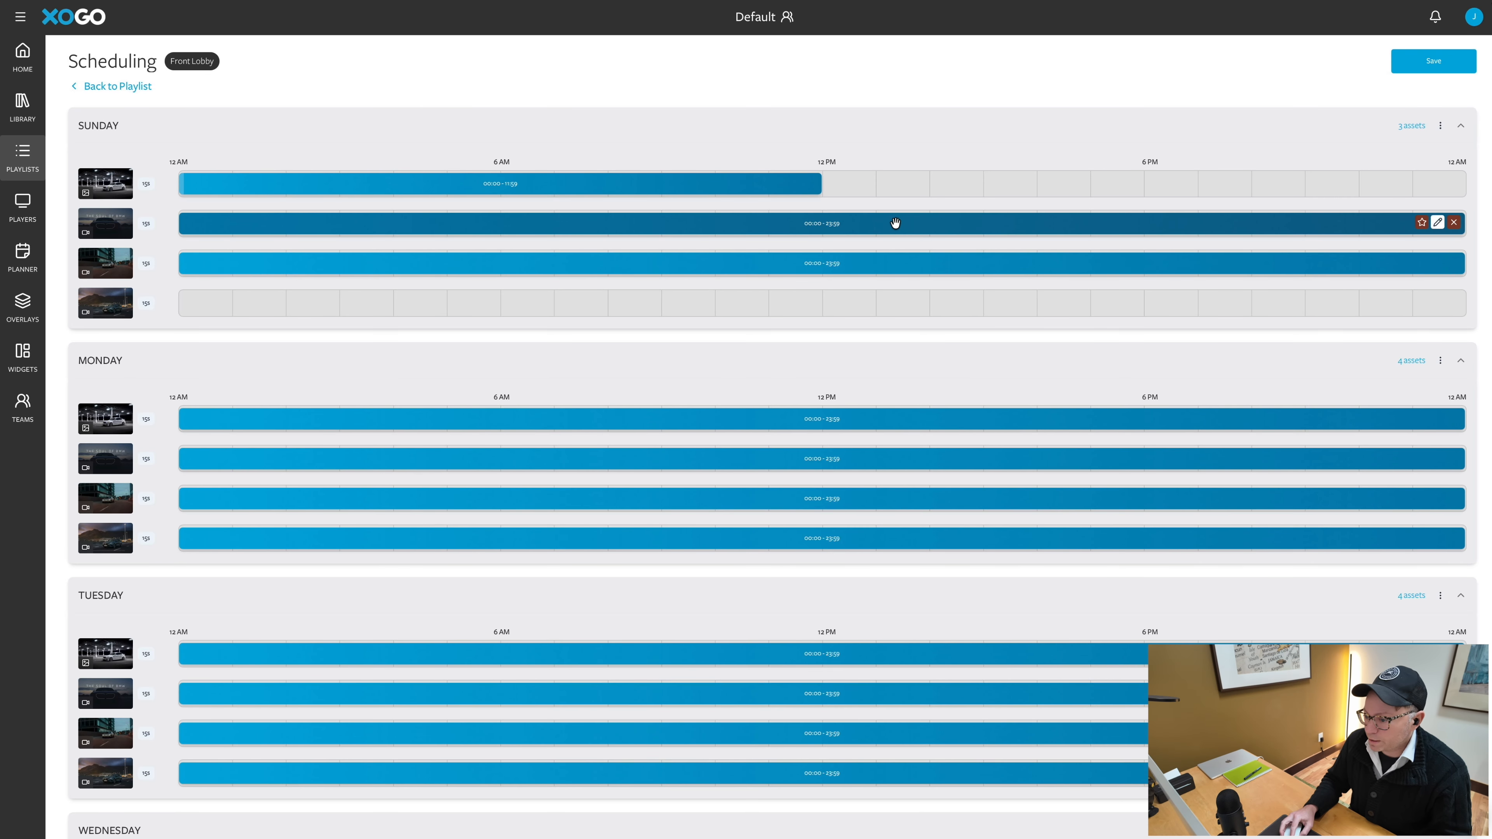
pyautogui.click(1437, 223)
pyautogui.click(1354, 274)
pyautogui.write('p')
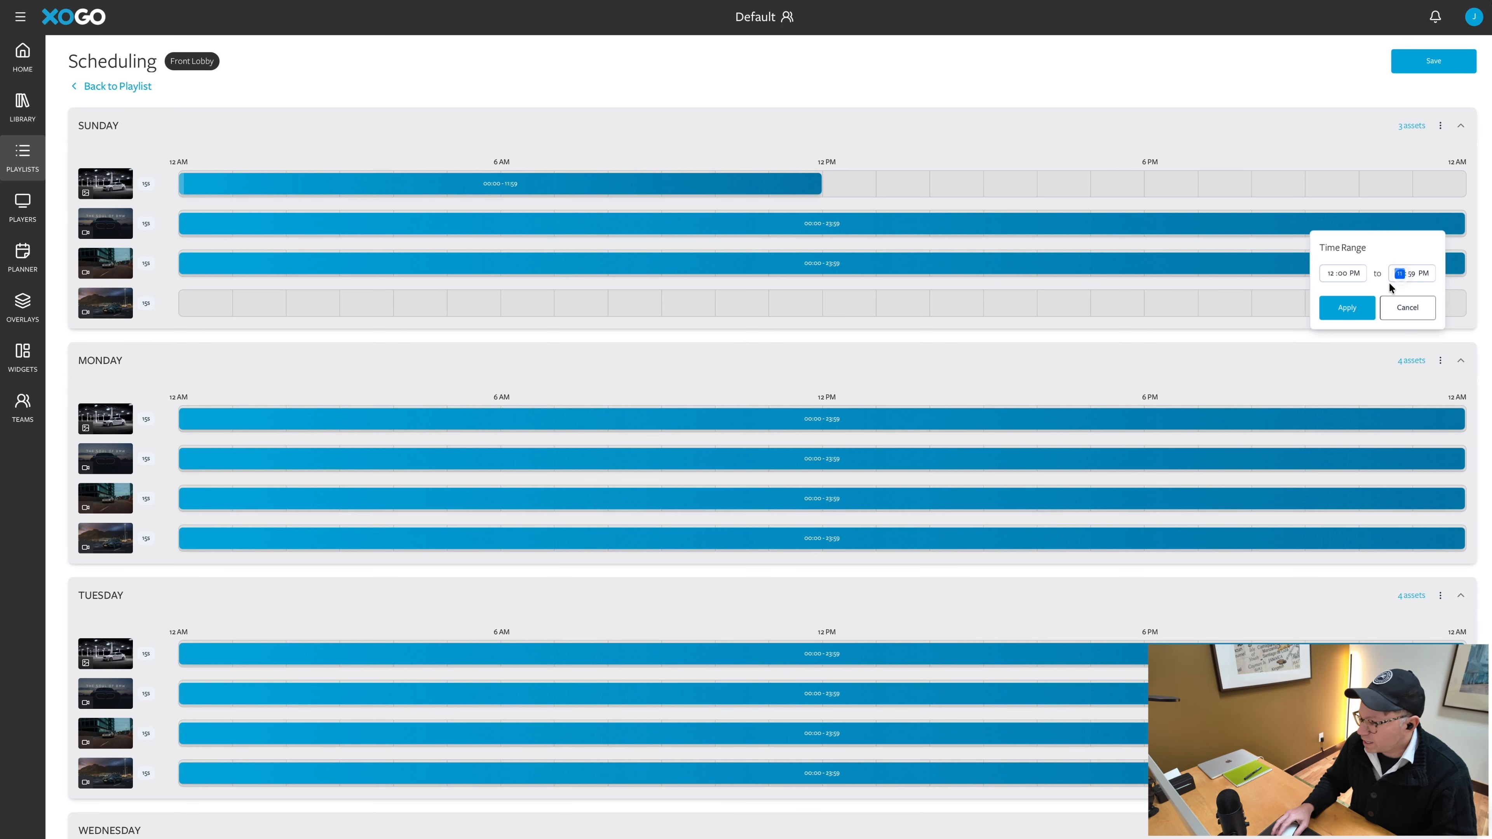
pyautogui.write('4')
pyautogui.click(1362, 306)
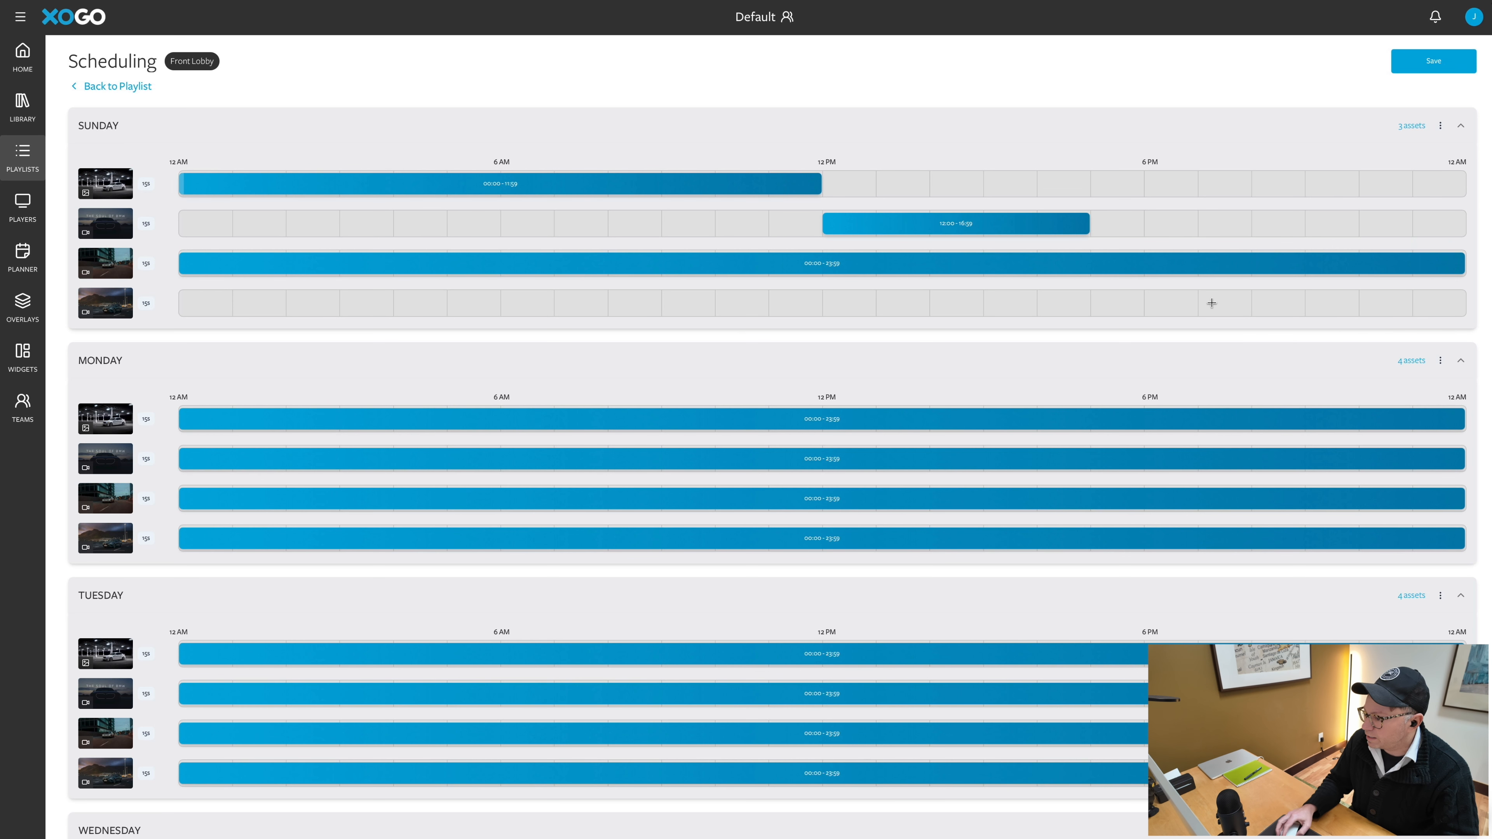
# Set the third item's Sunday time range, THE NEW FRIENDS video, to 5:00 PM to 11:59 PM.
pyautogui.moveTo(1207, 258)
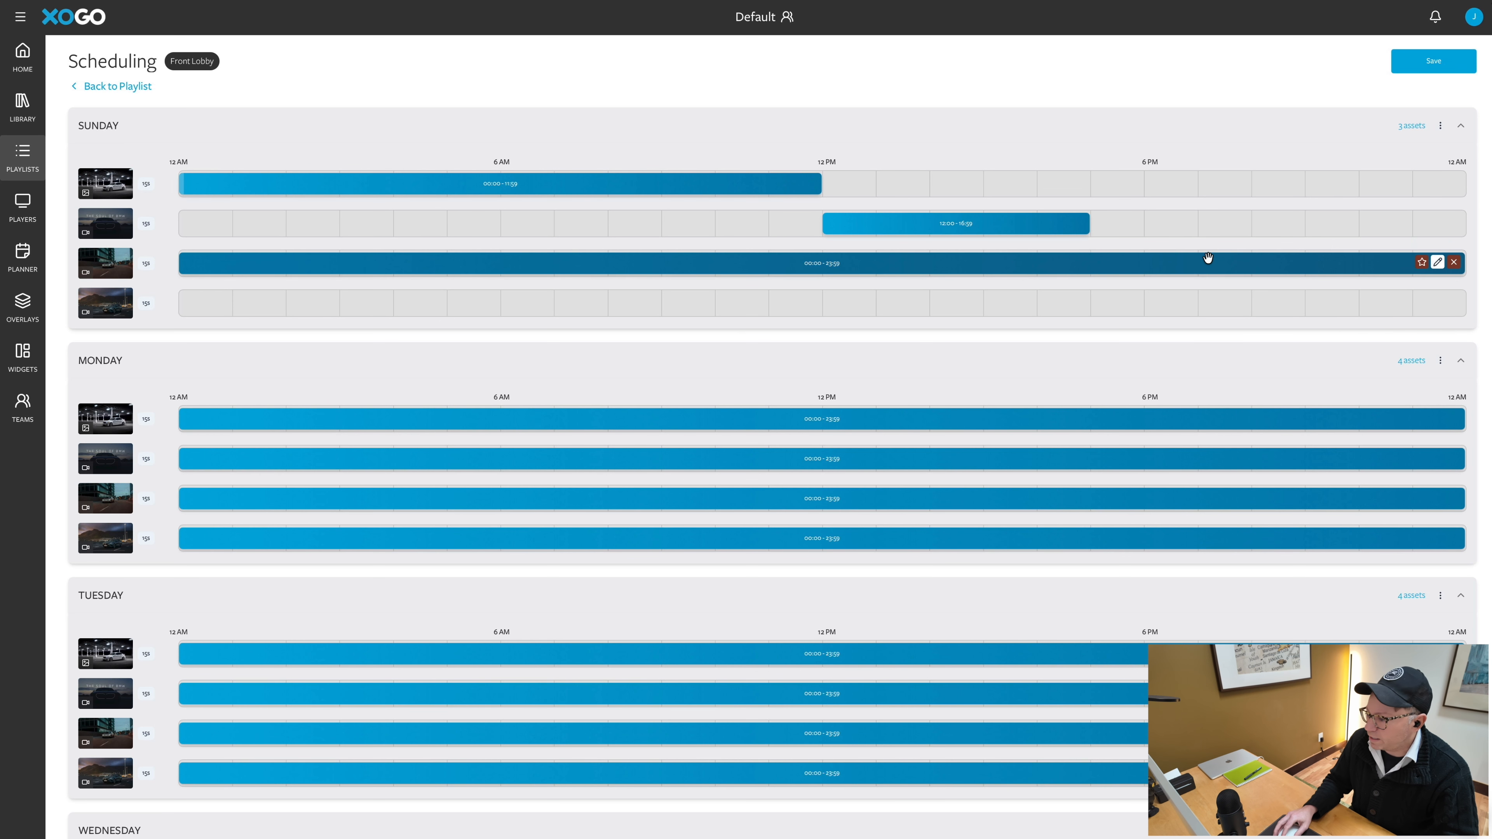
pyautogui.click(1437, 262)
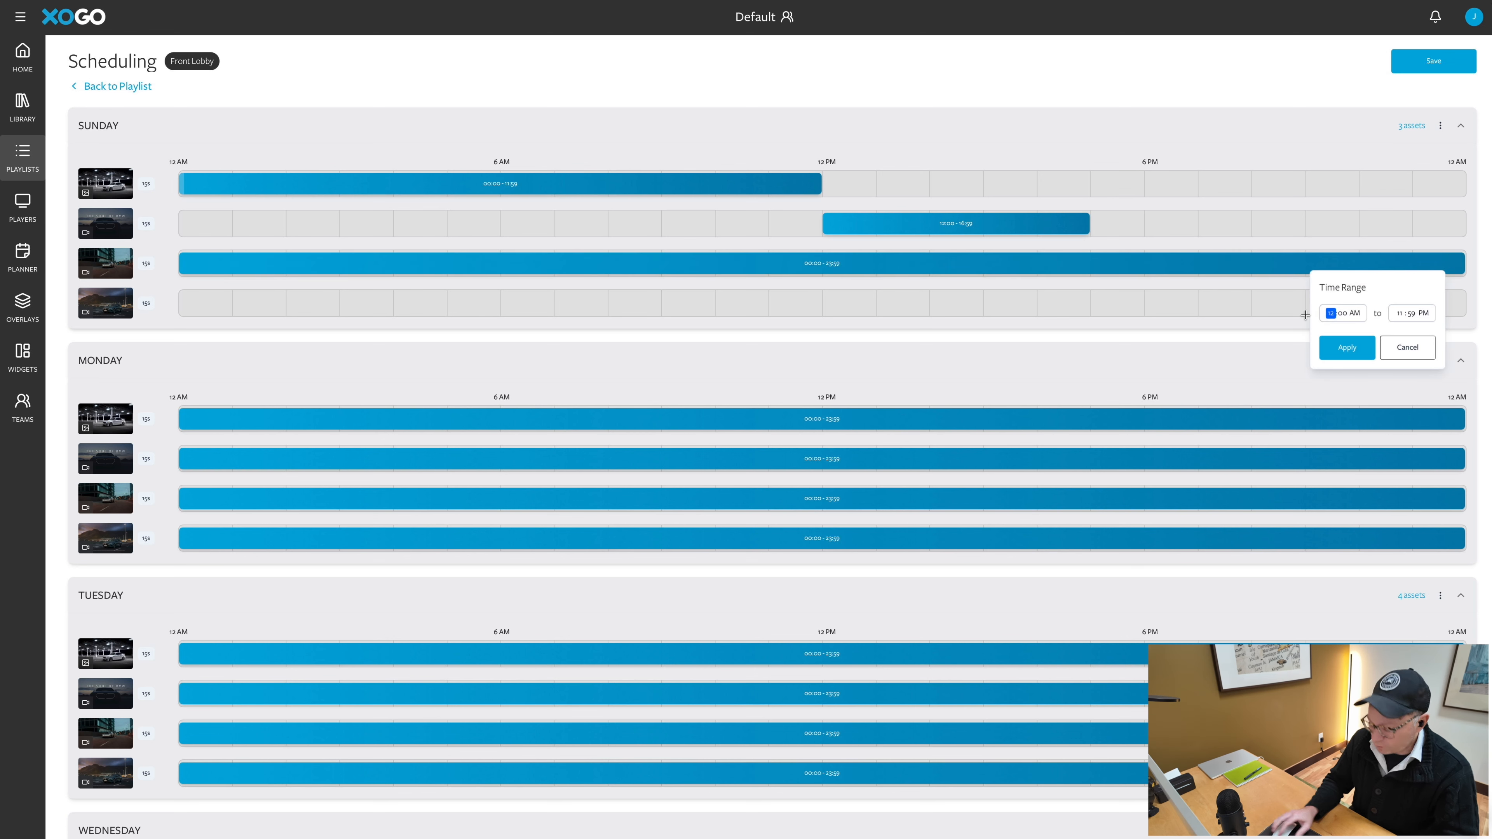
pyautogui.write('5')
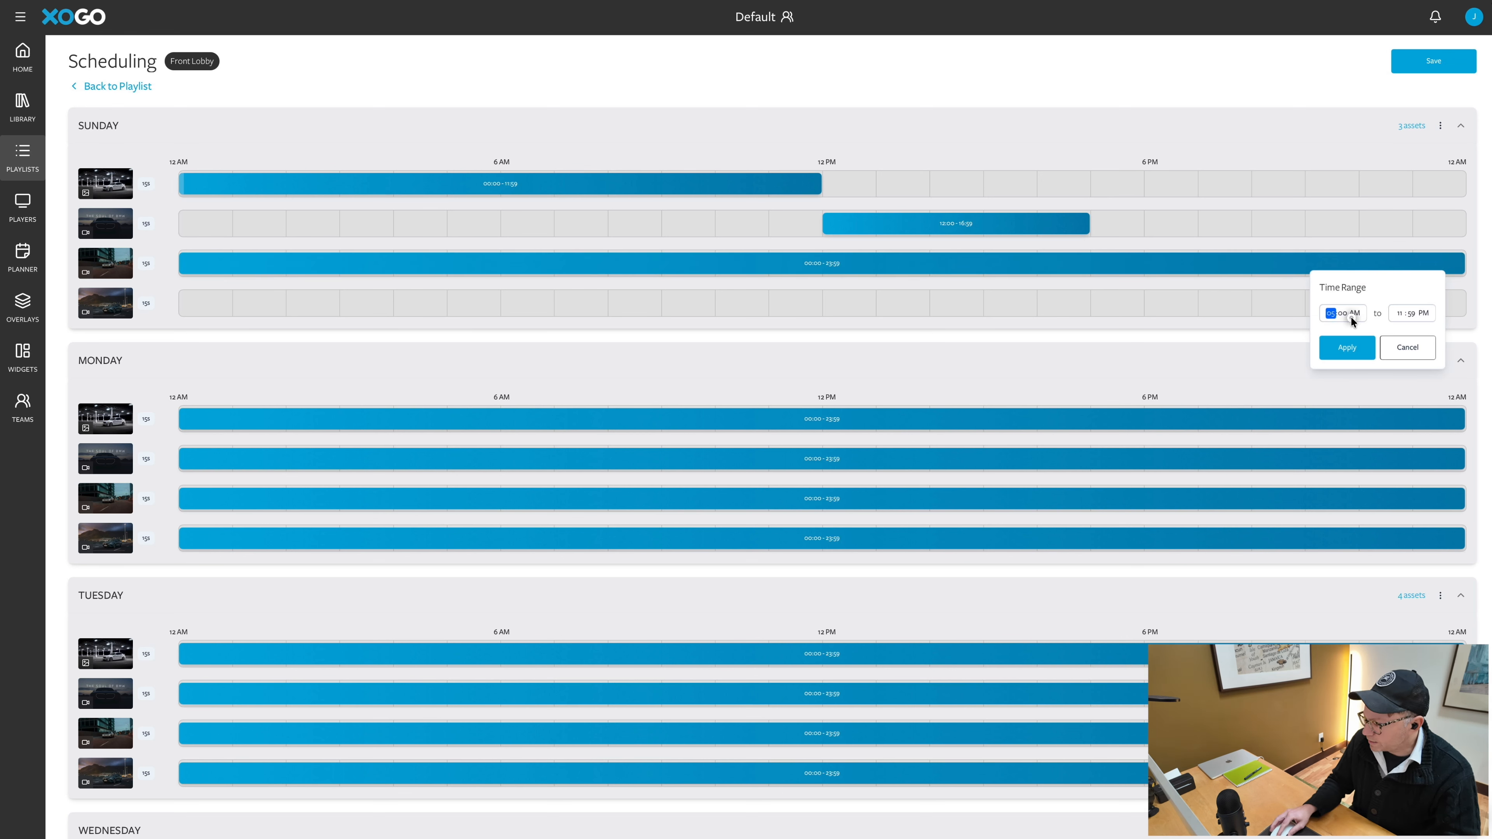
pyautogui.write('p')
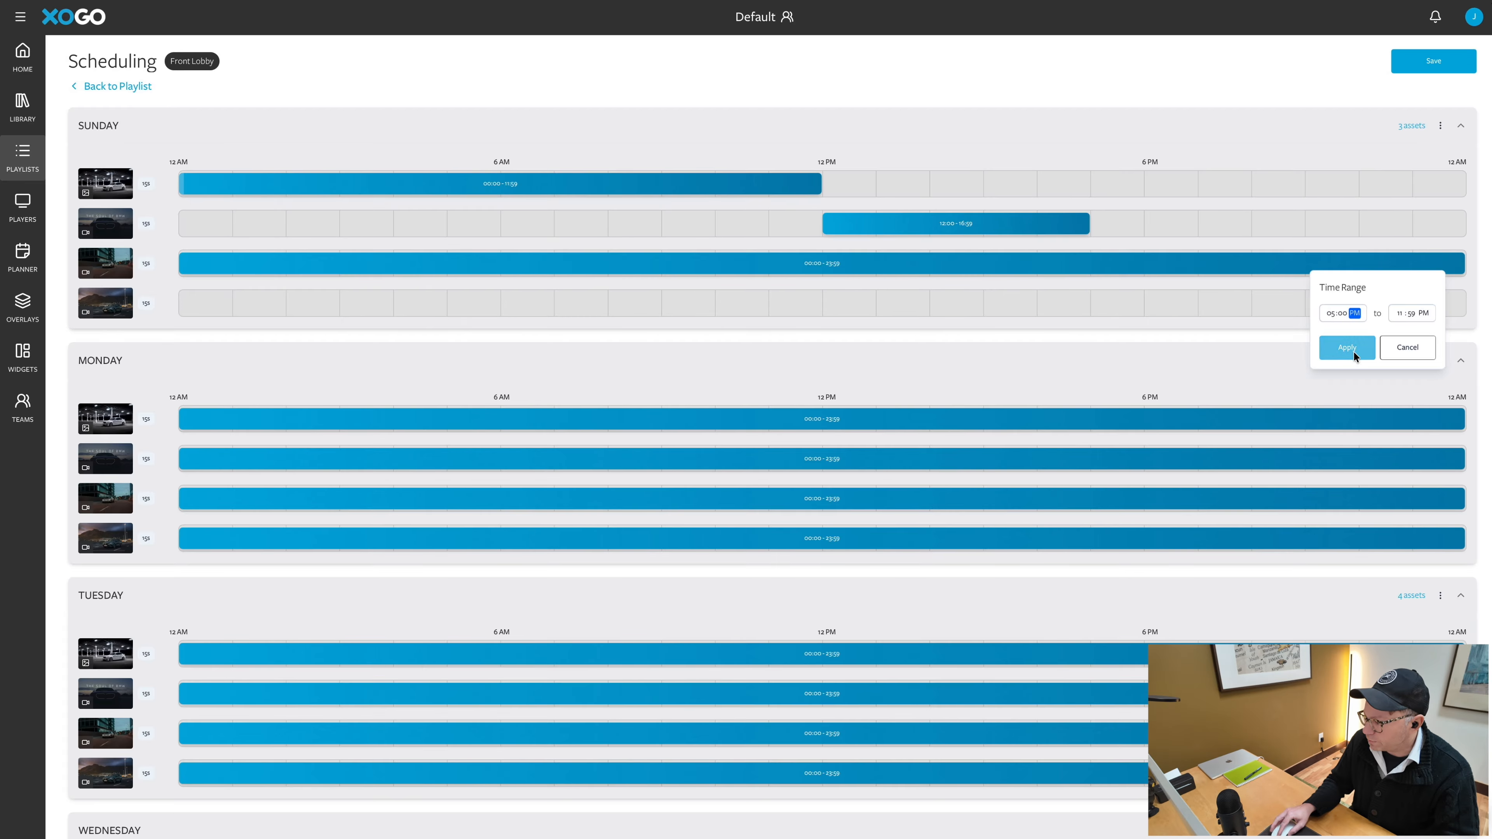
pyautogui.click(1352, 352)
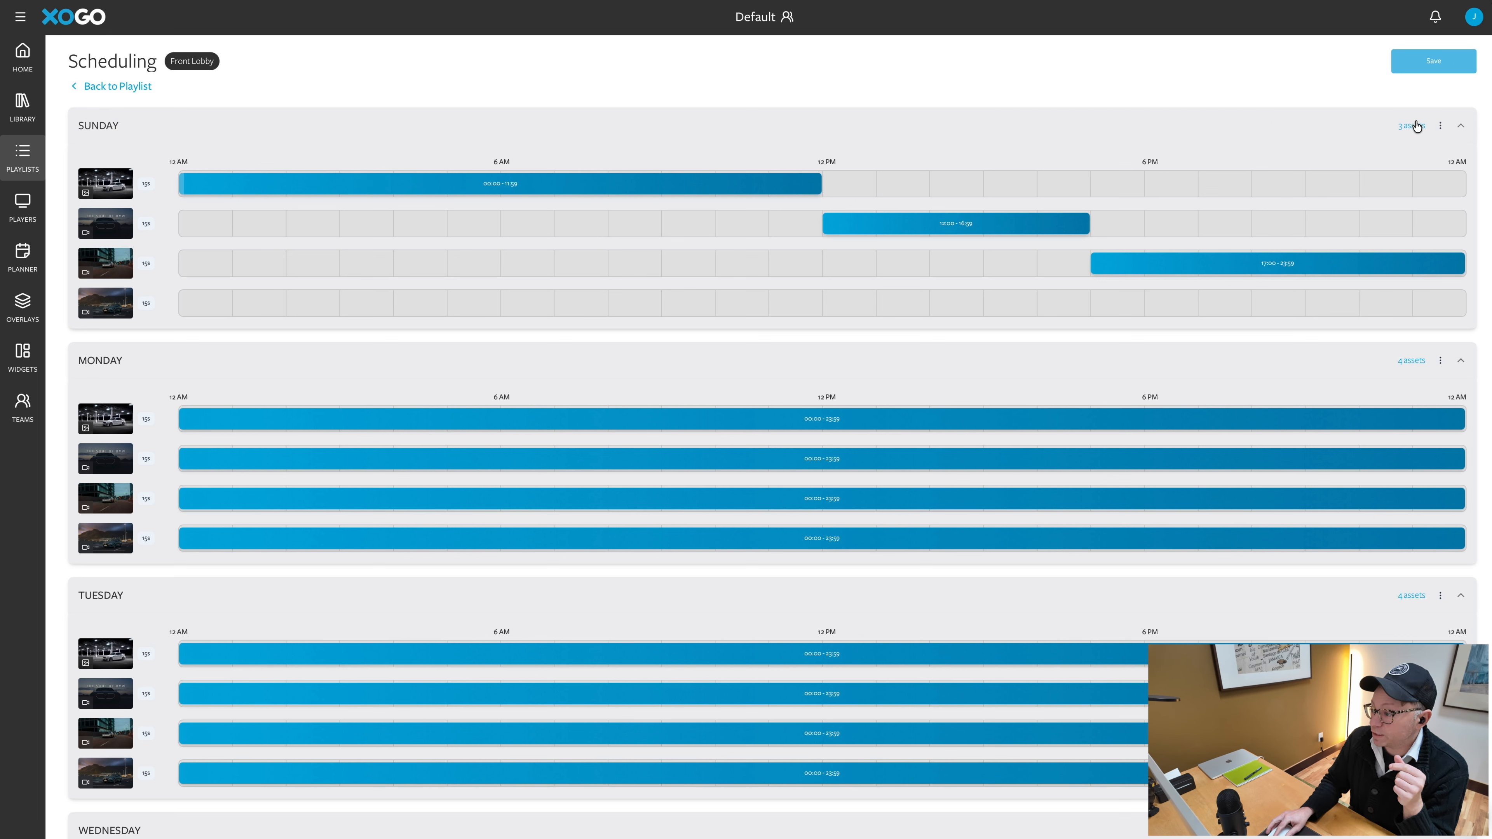
# Copy Sunday's day schedule to Monday and save the playlist scheduling.
pyautogui.click(1440, 125)
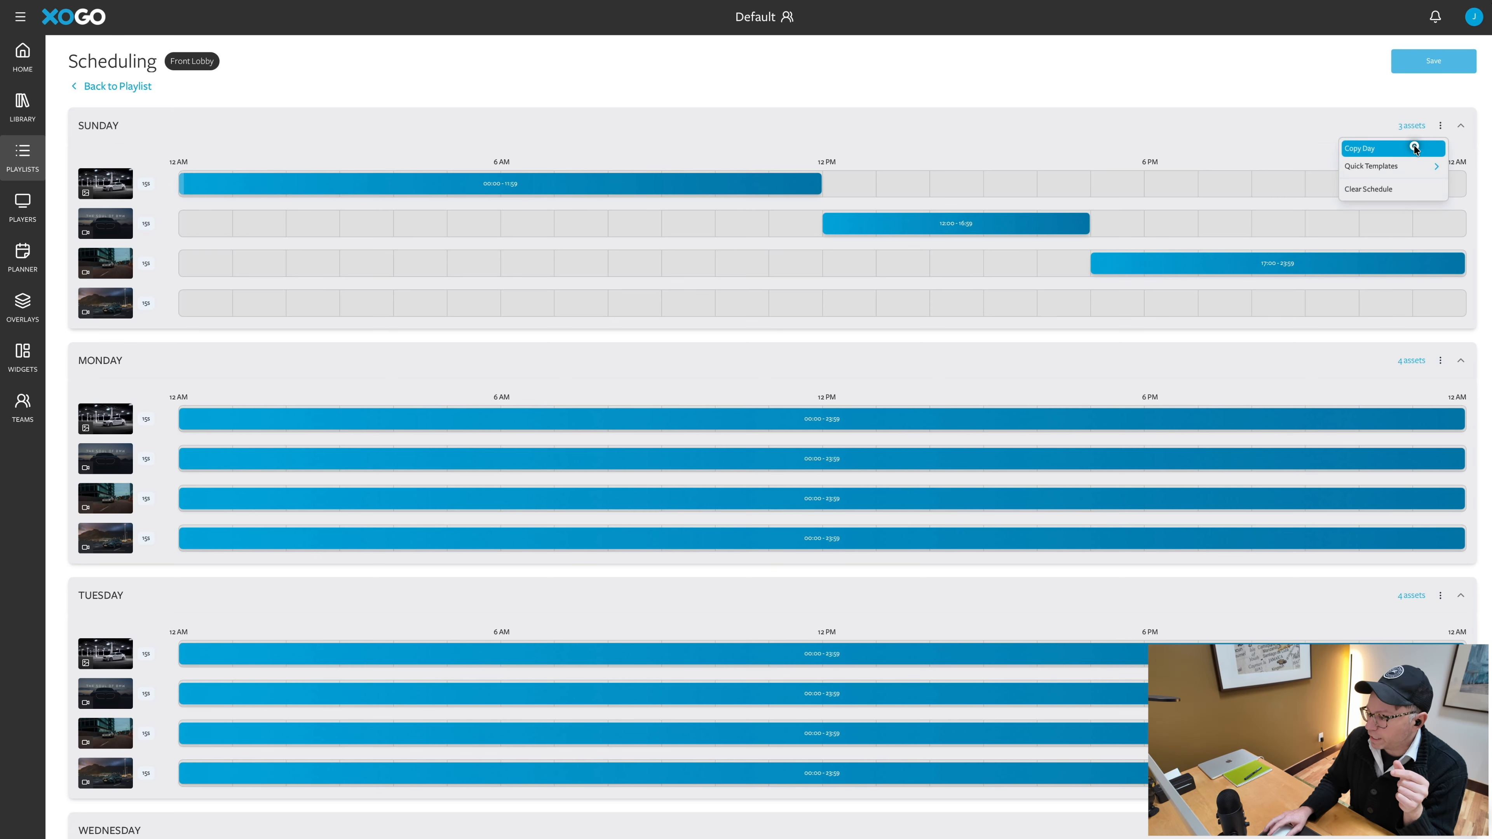
pyautogui.click(1414, 147)
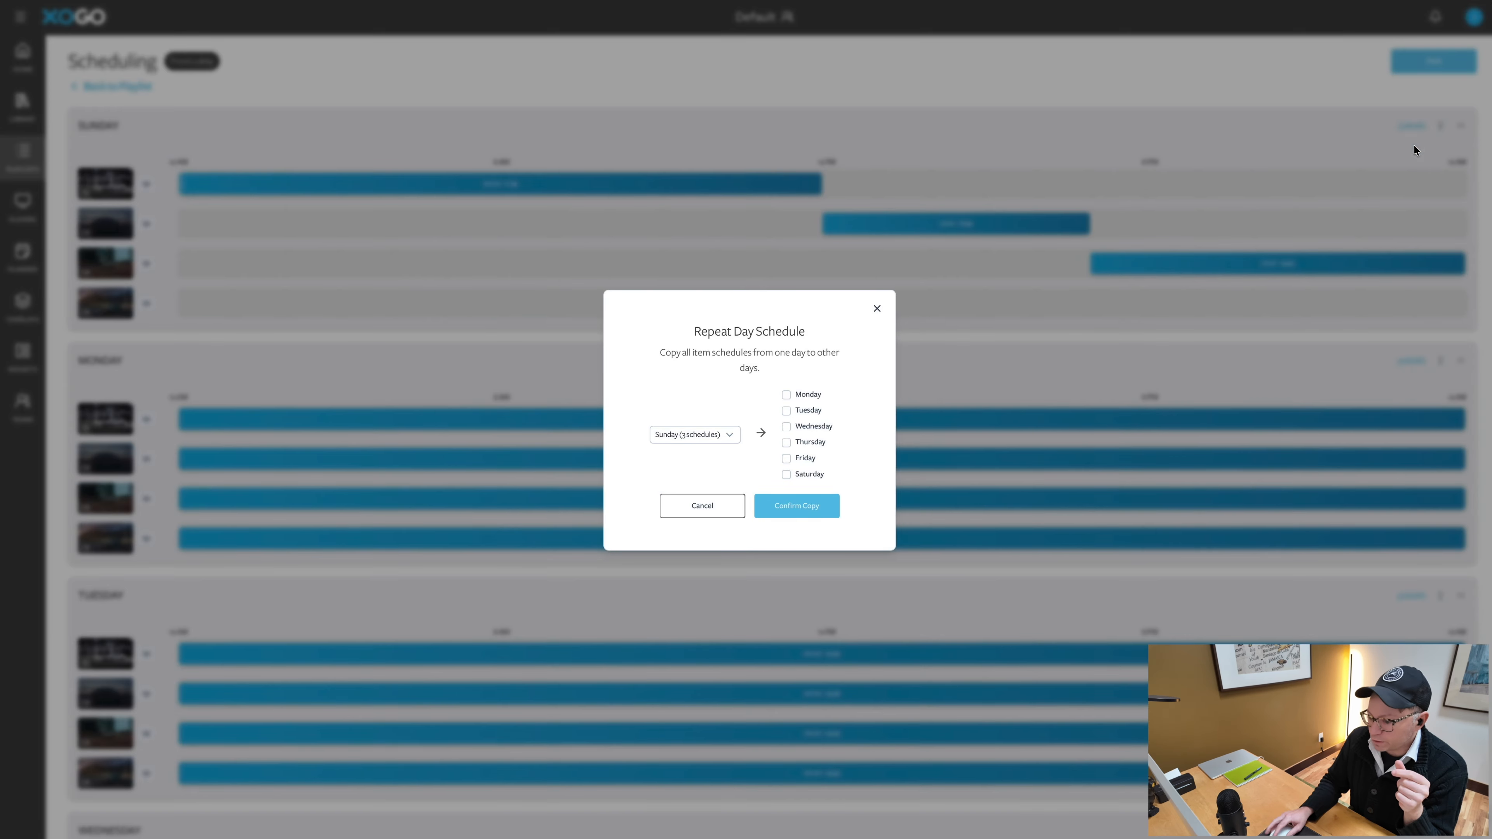
pyautogui.click(728, 439)
pyautogui.click(728, 439)
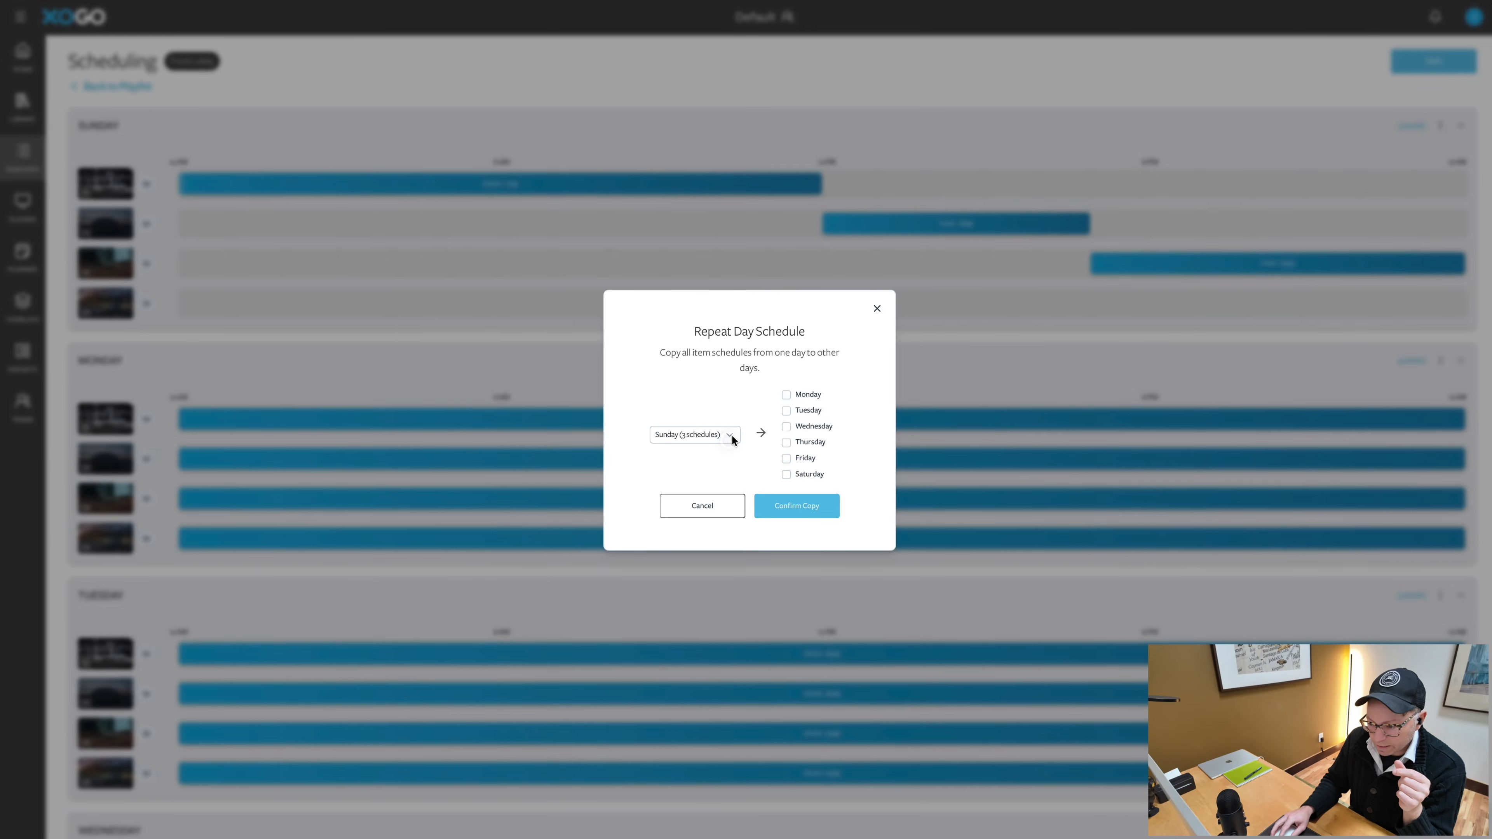
pyautogui.click(783, 395)
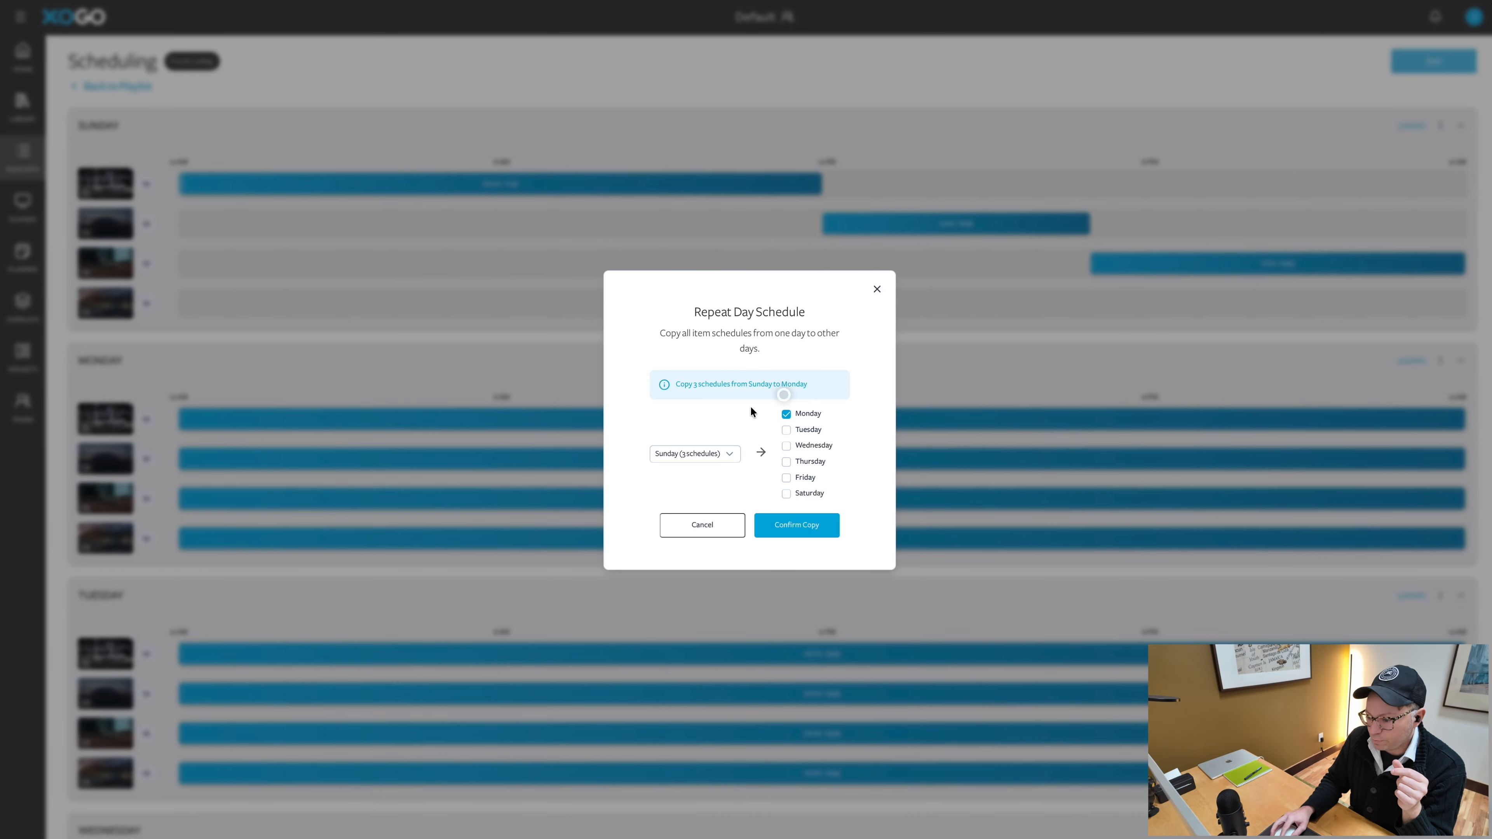
pyautogui.click(812, 517)
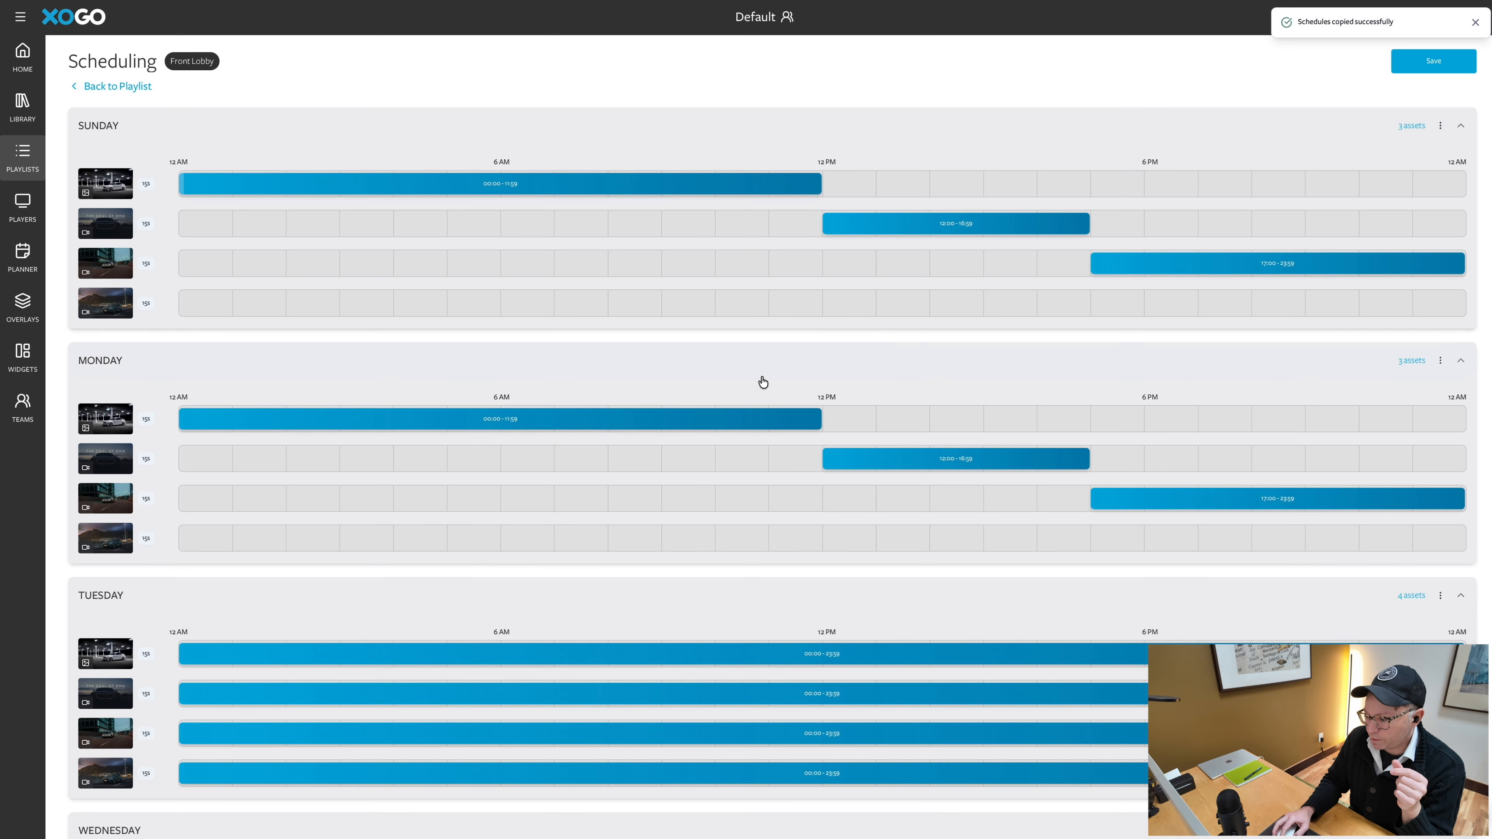
pyautogui.click(1438, 61)
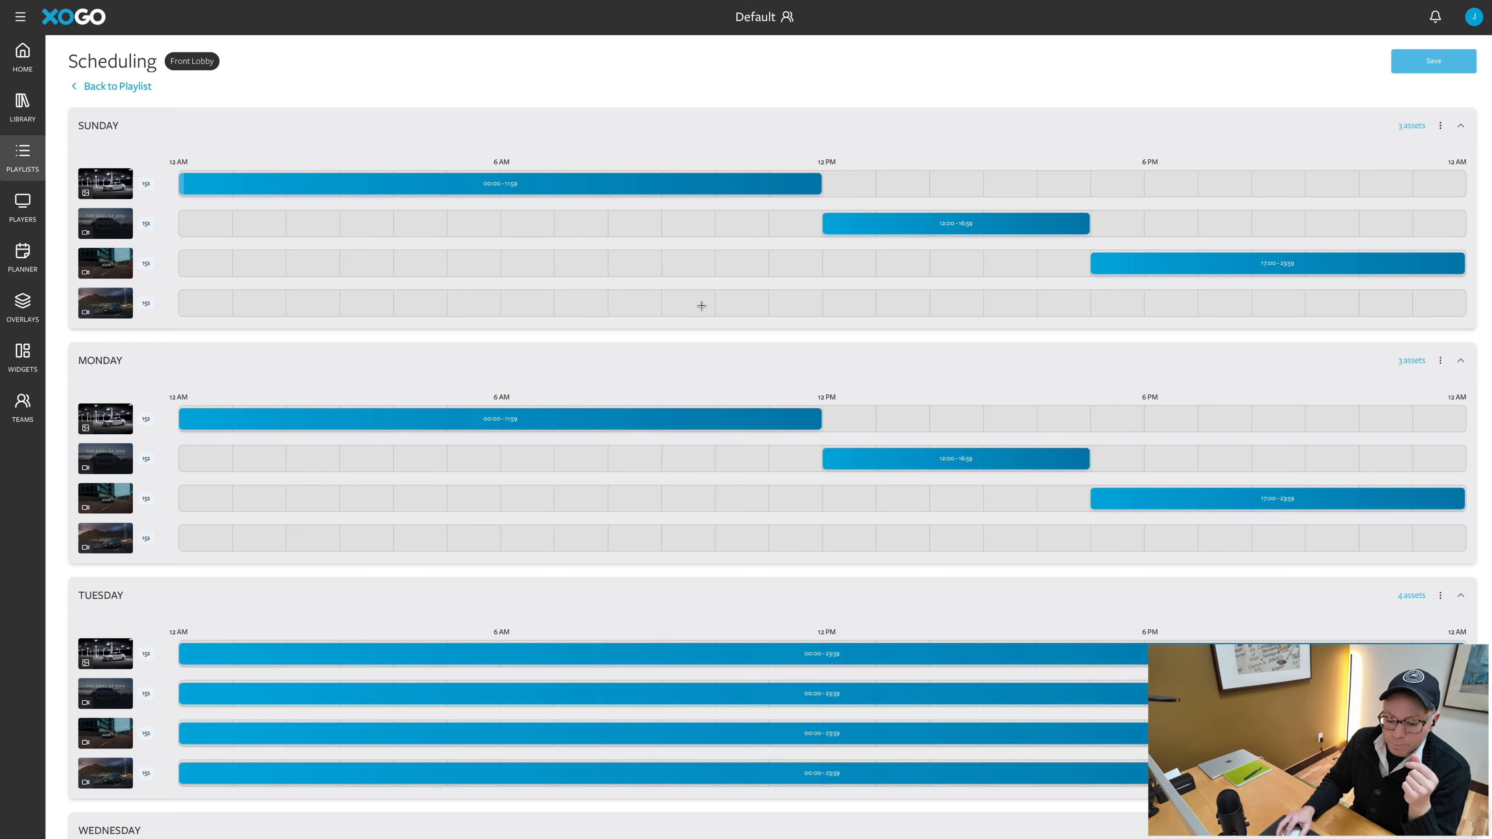
# Expand the Wednesday schedule to show its item time blocks.
pyautogui.scroll(-3, 699, 307)
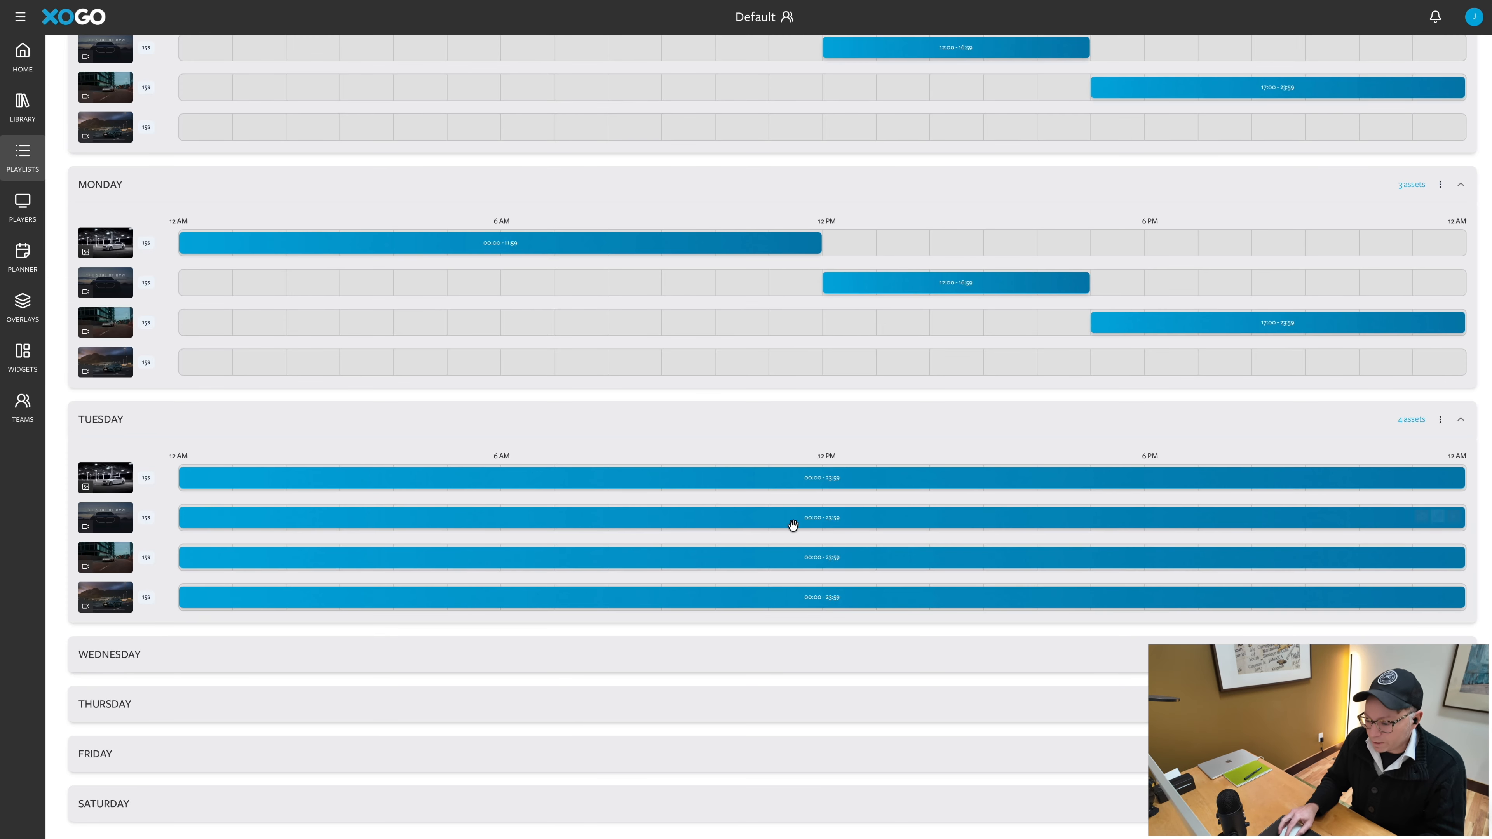
pyautogui.click(835, 648)
pyautogui.scroll(-3, 794, 500)
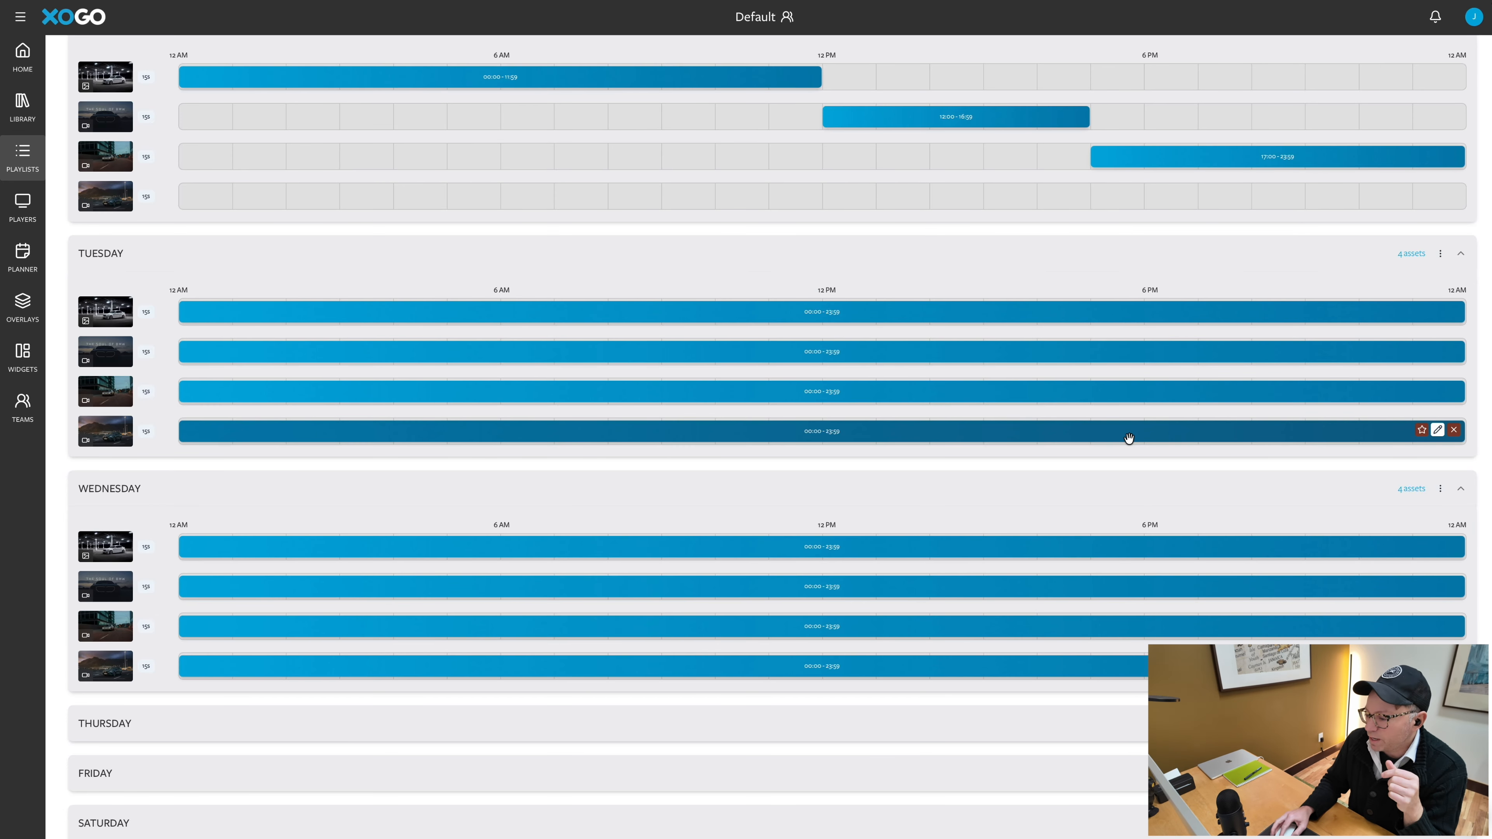
# Set the fourth item's Tuesday time range to 4:00 PM to 6:00 PM, keeping the Tuesday schedule expanded.
pyautogui.click(1439, 431)
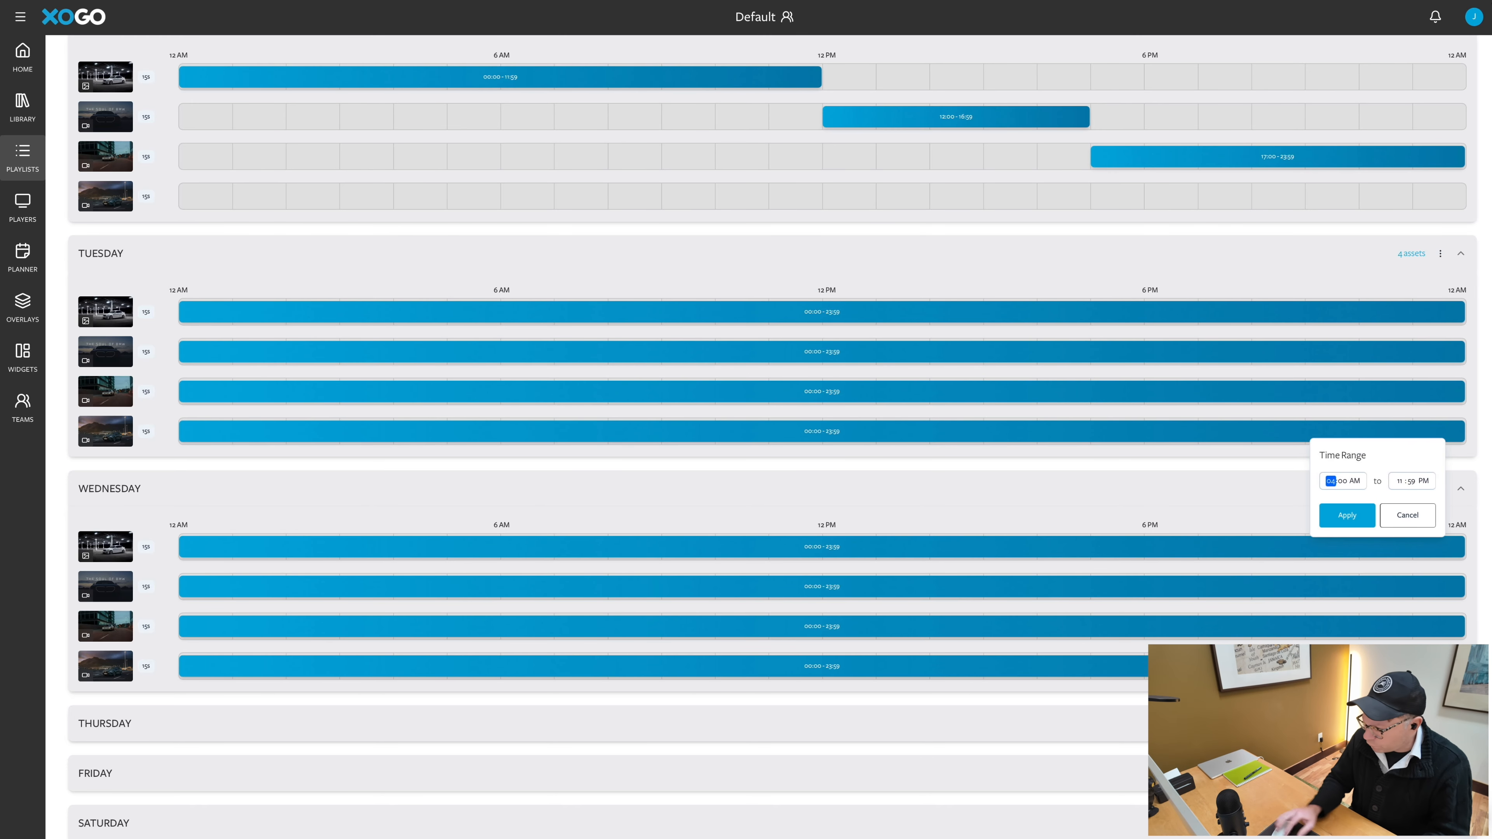
pyautogui.write('4')
pyautogui.click(1354, 486)
pyautogui.write('p')
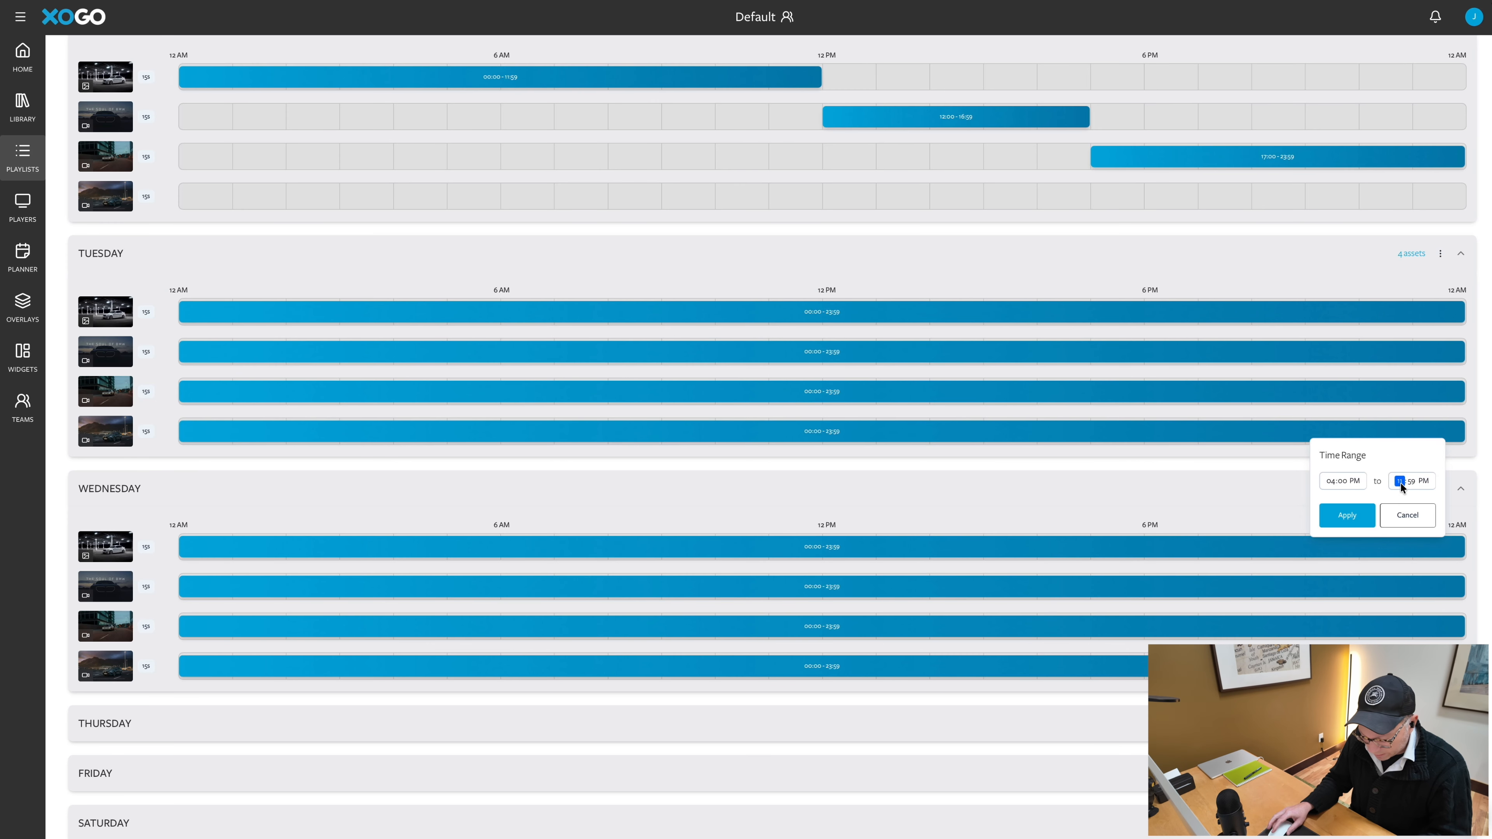
pyautogui.write('06')
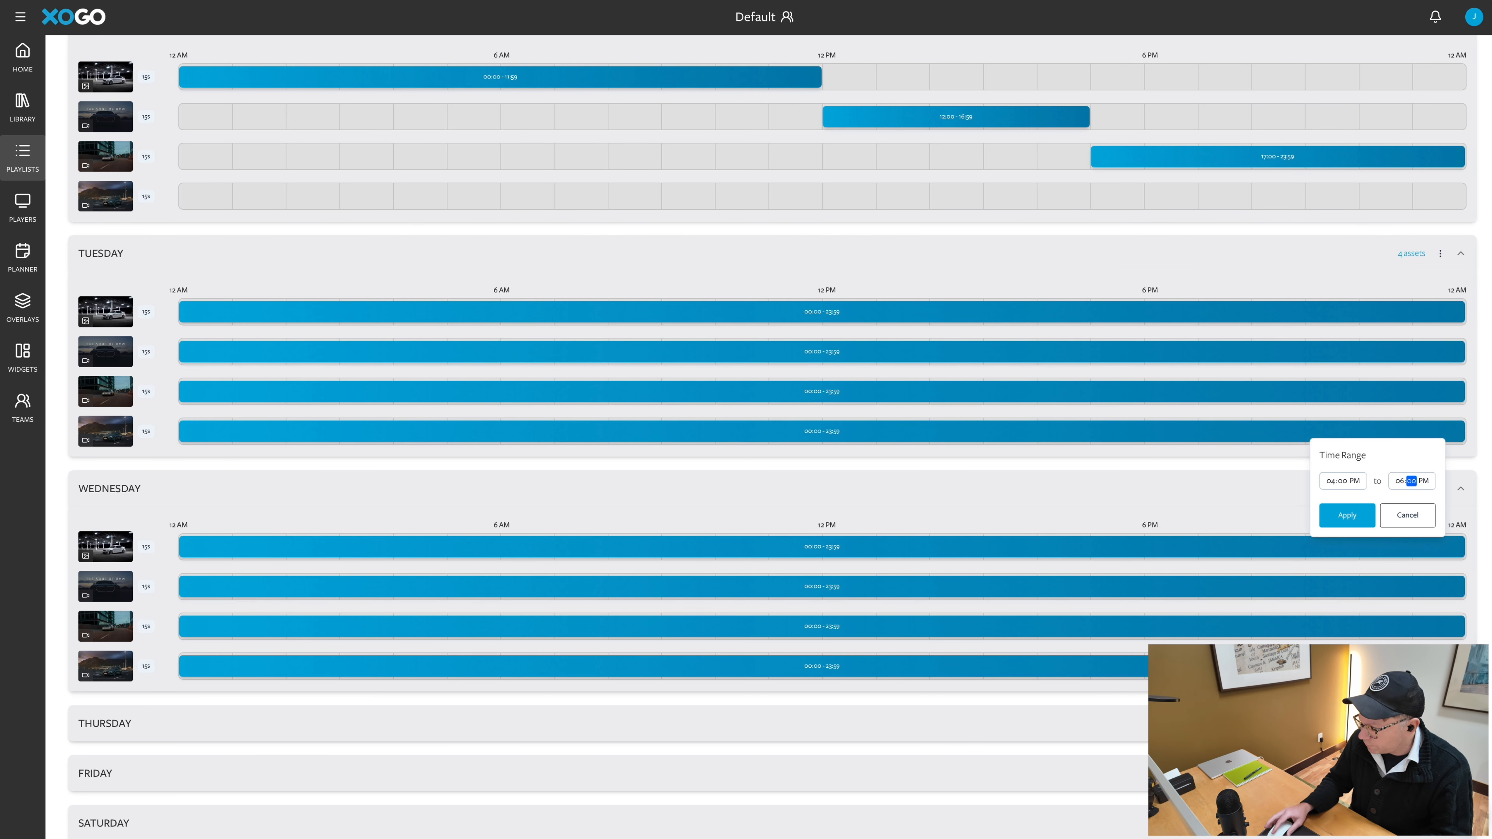
pyautogui.click(1351, 516)
pyautogui.click(1142, 261)
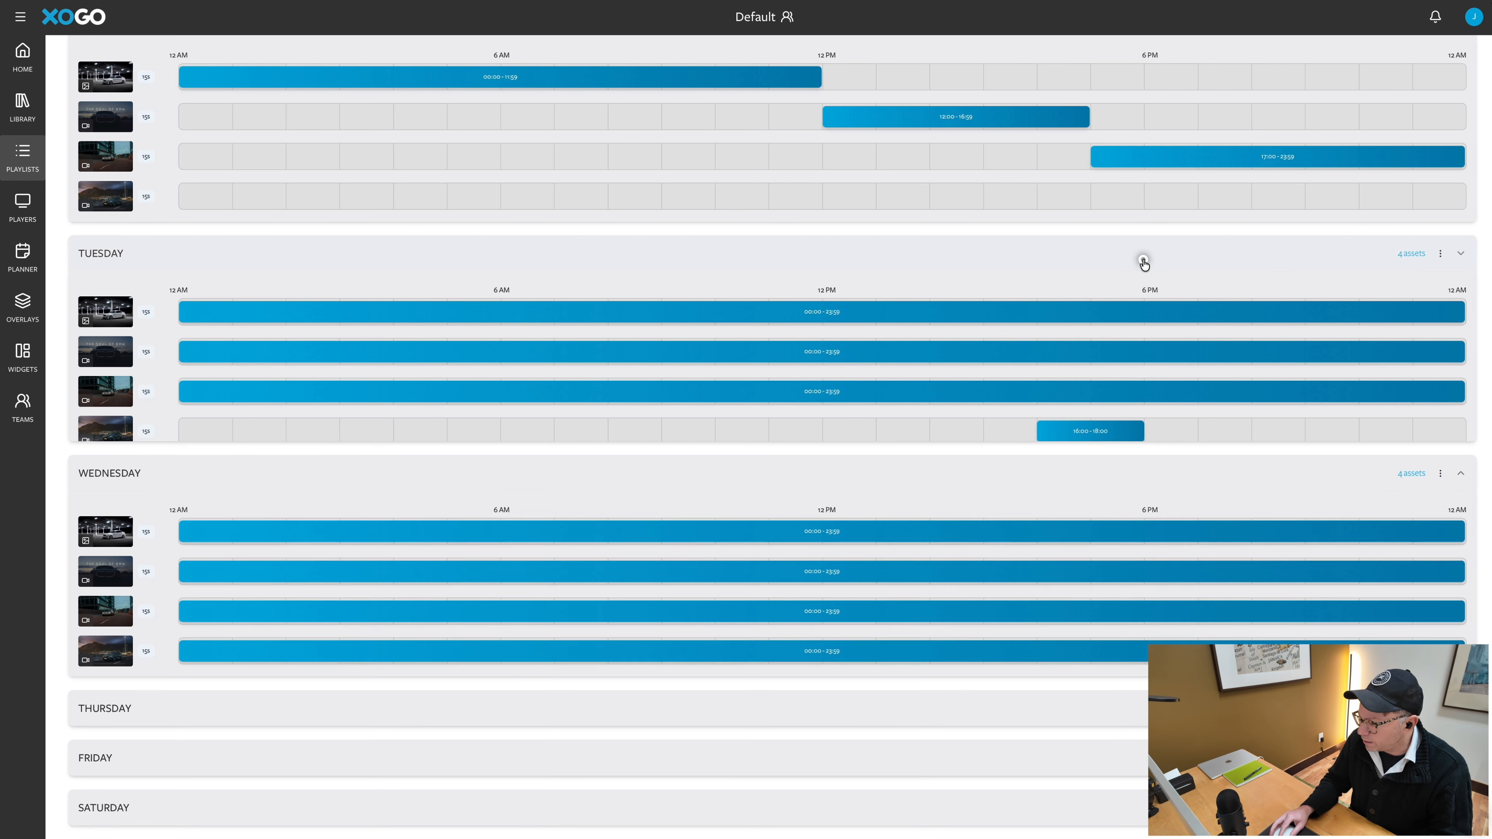
pyautogui.click(1121, 388)
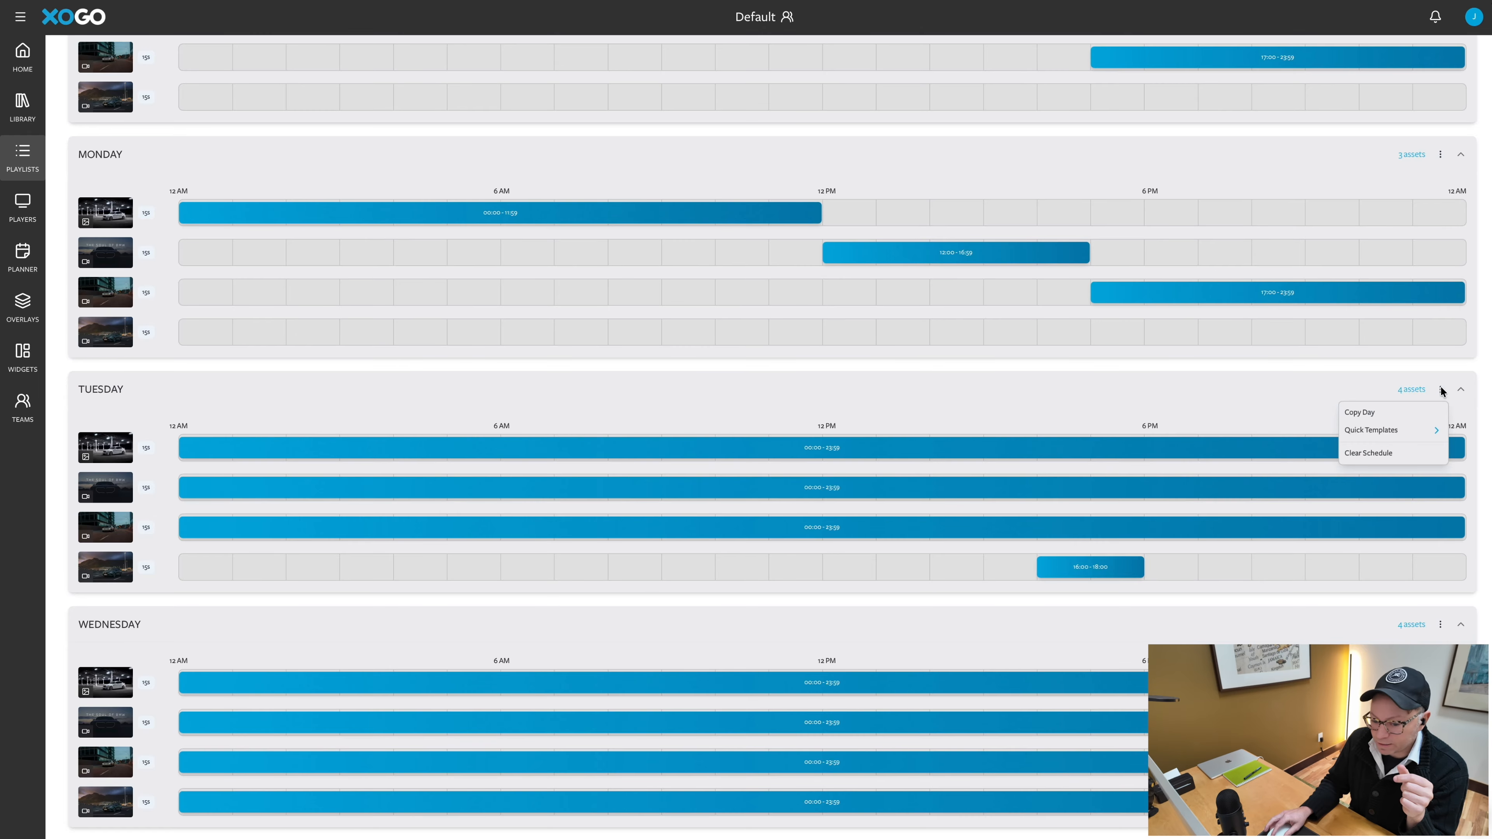
# Copy Tuesday's day schedule to Wednesday and Thursday.
pyautogui.click(1406, 414)
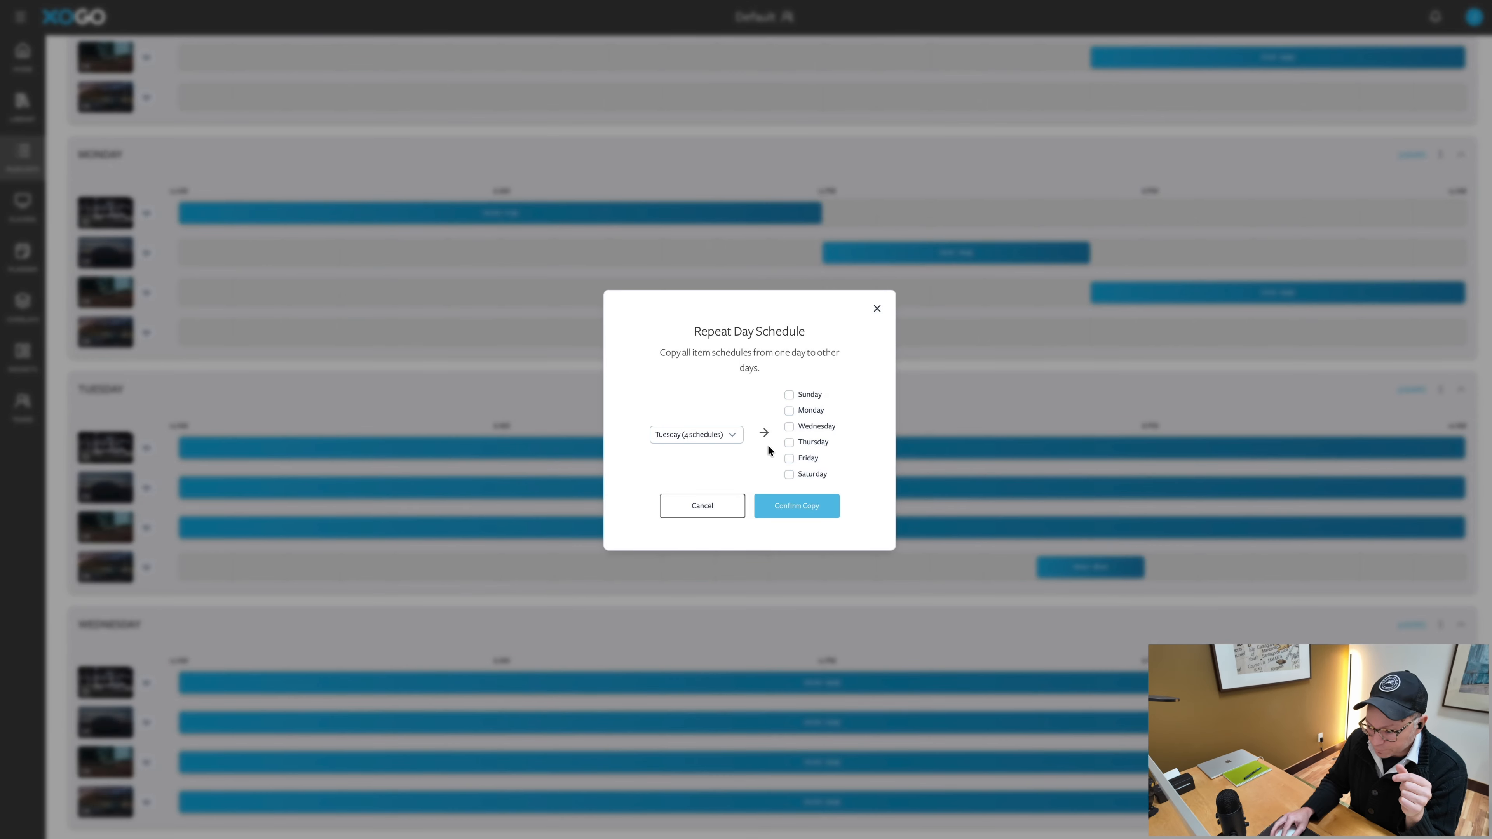
pyautogui.click(789, 427)
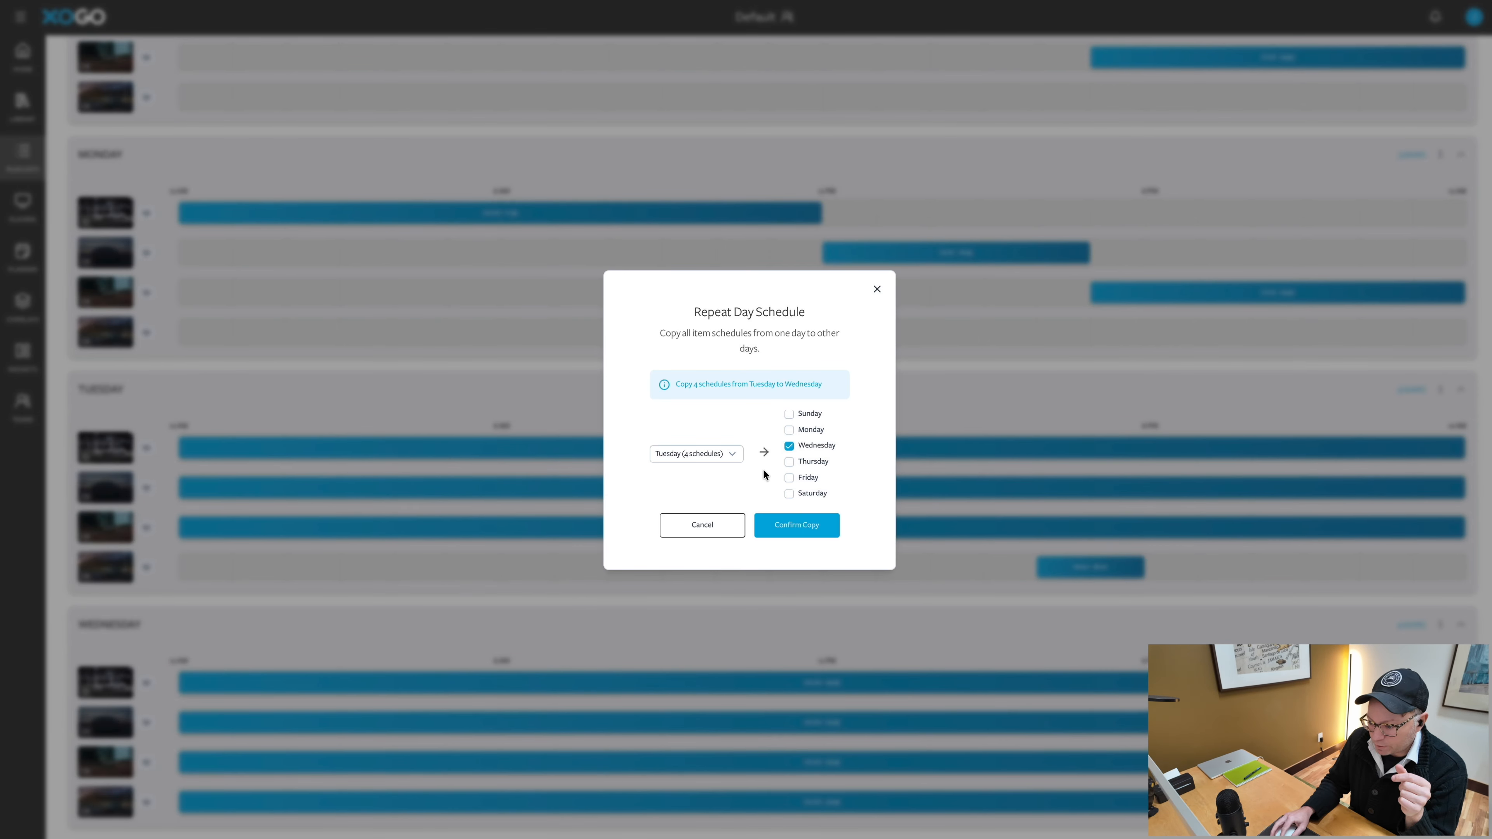
pyautogui.click(789, 462)
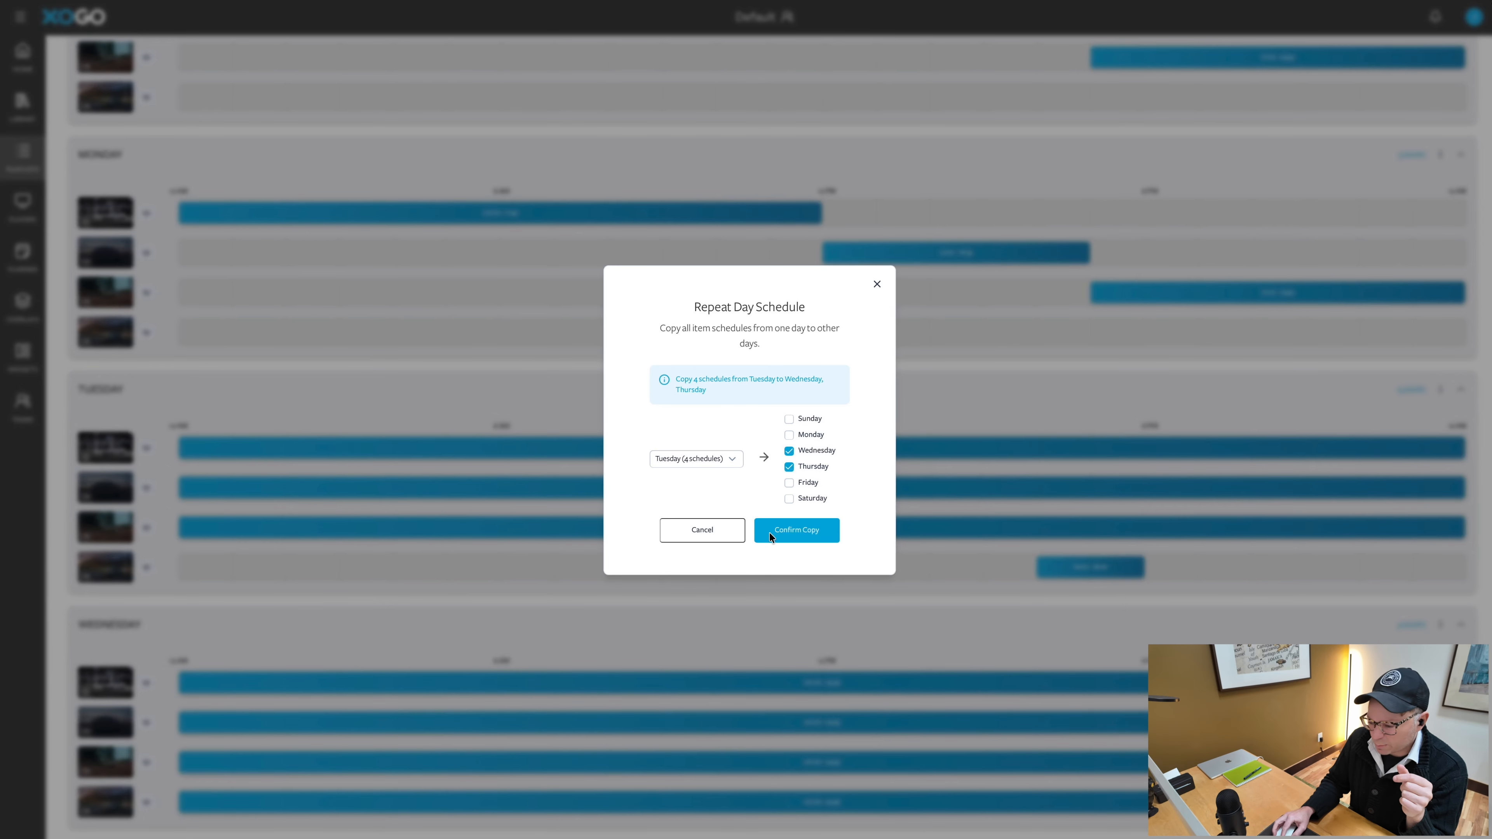
pyautogui.click(797, 531)
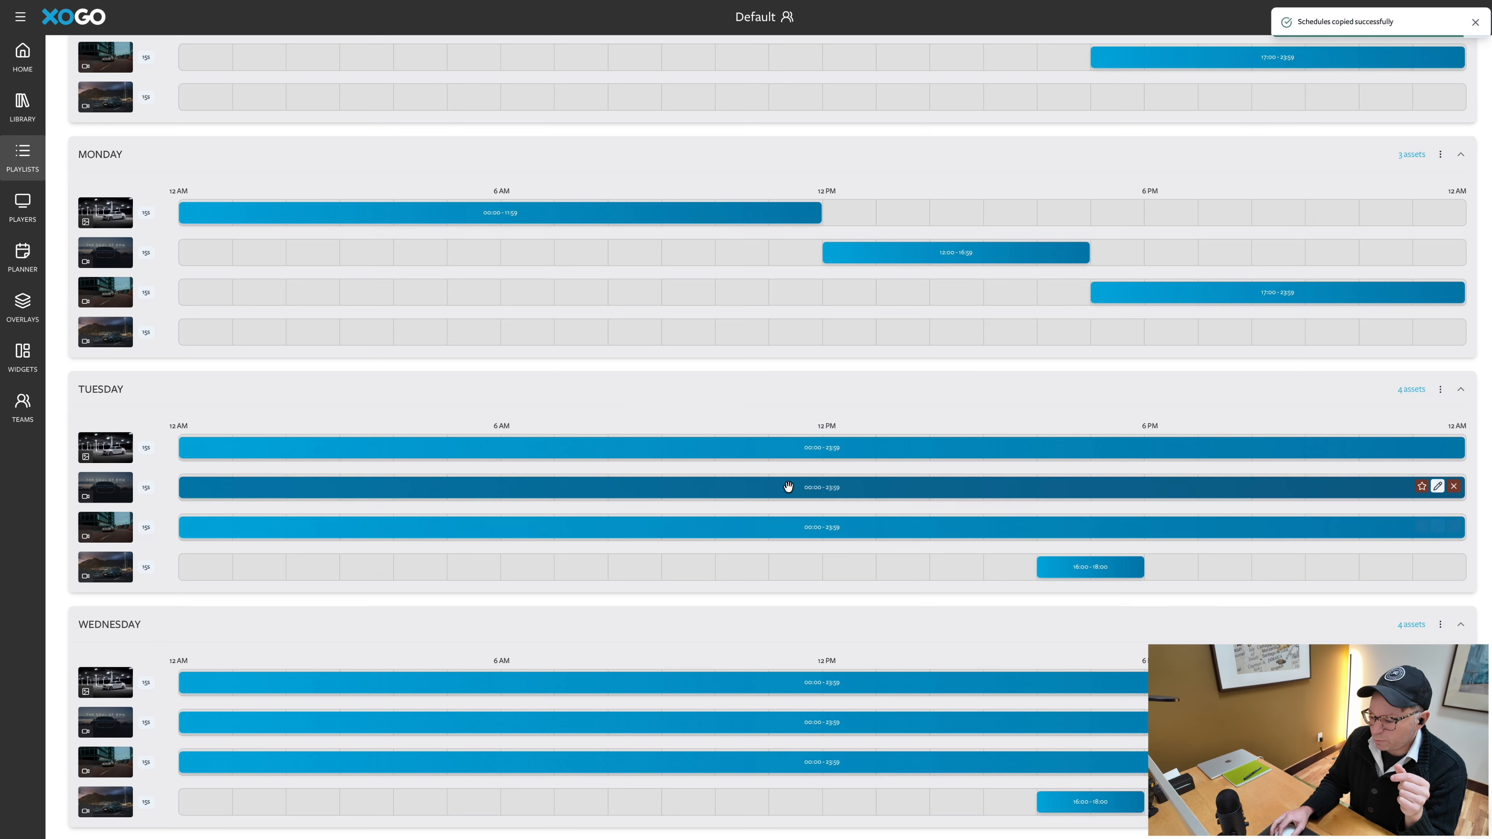
# Expand the Thursday schedule to check its copied time blocks and save the playlist scheduling.
pyautogui.scroll(-3, 789, 491)
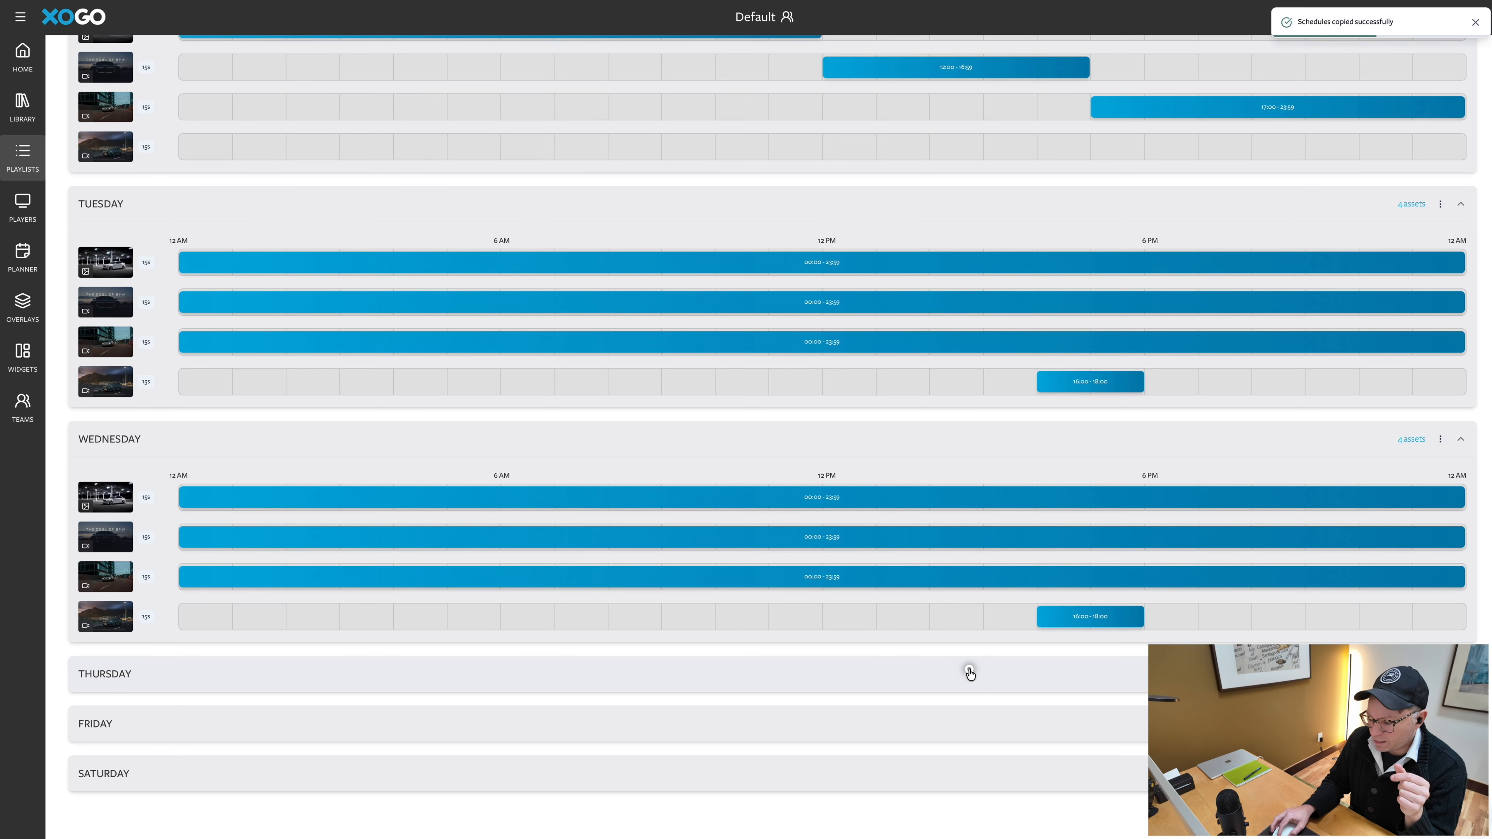
pyautogui.click(969, 674)
pyautogui.scroll(-1, 902, 537)
pyautogui.scroll(-1, 901, 535)
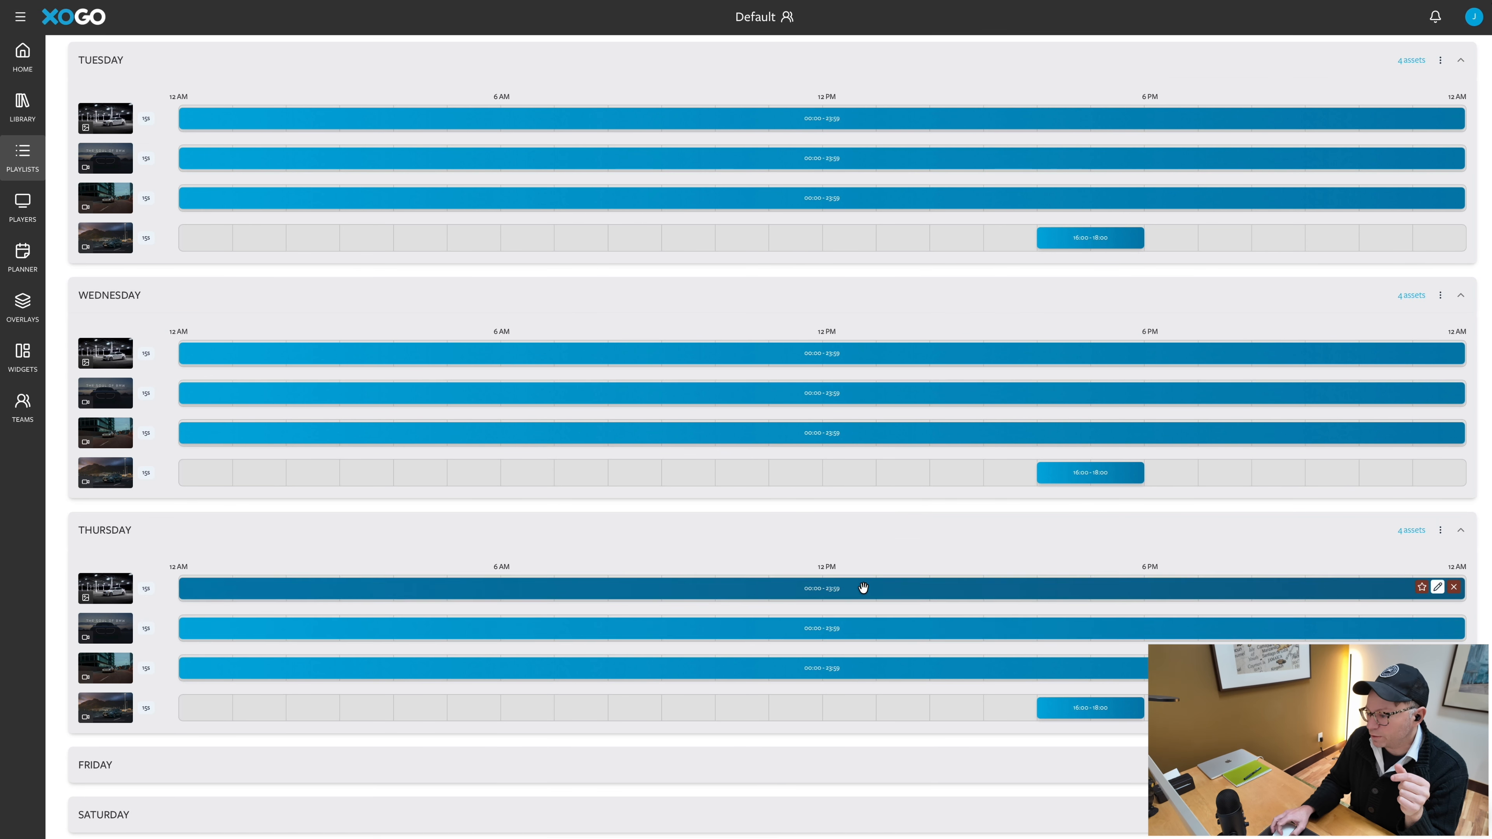
pyautogui.scroll(2, 862, 588)
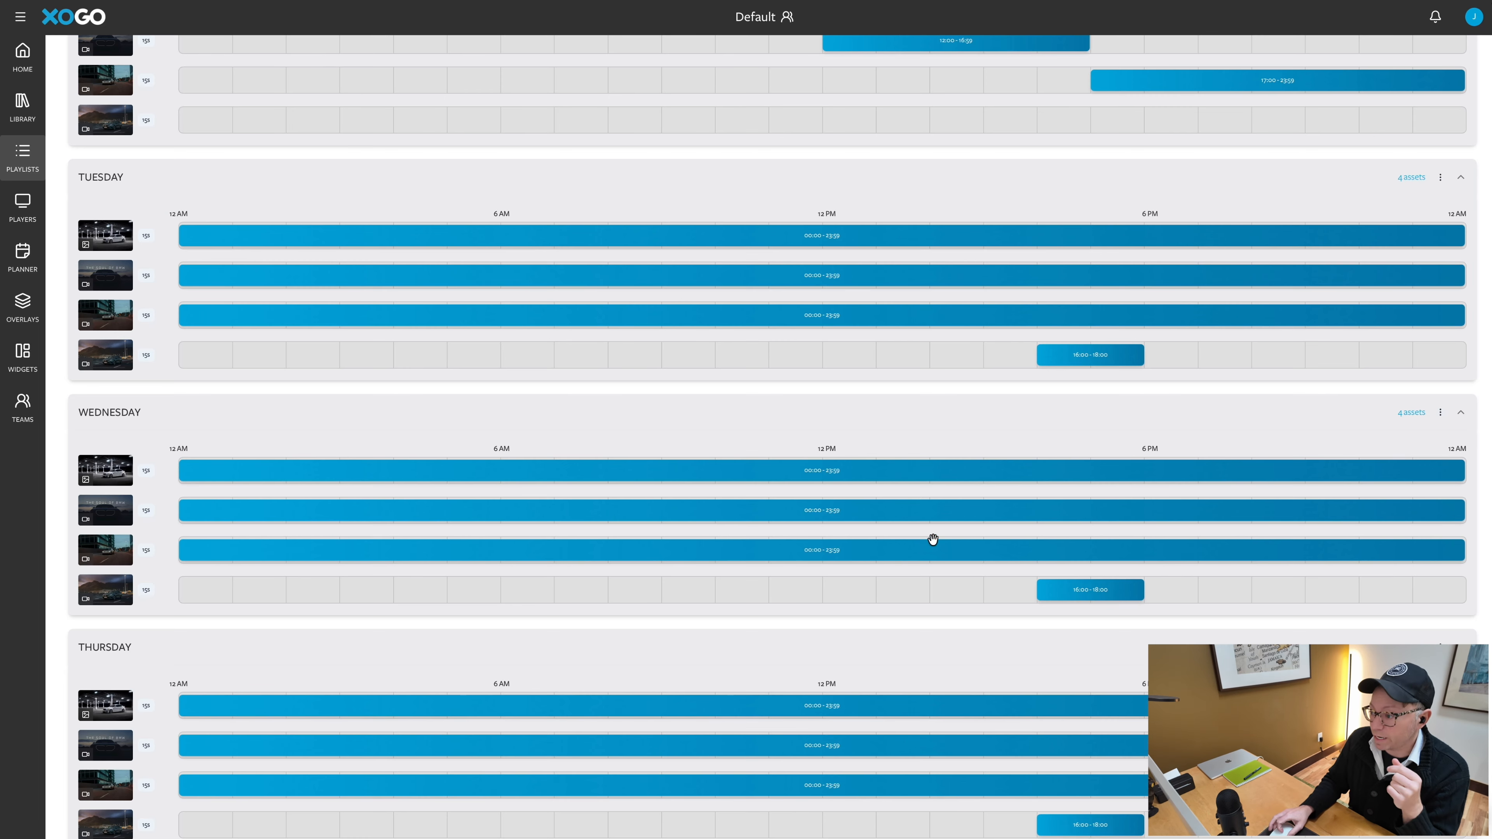
pyautogui.scroll(7, 934, 538)
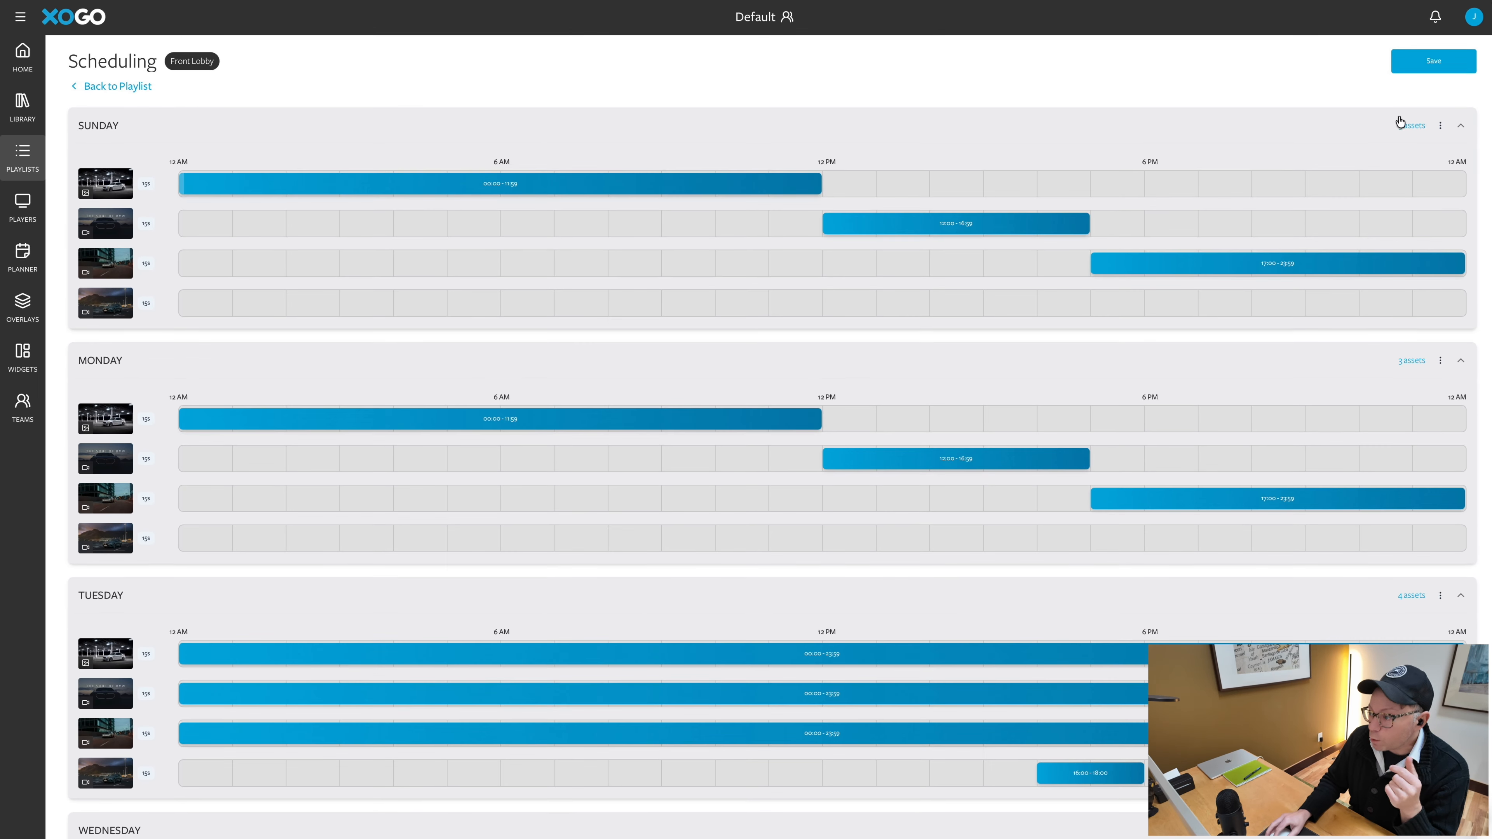
pyautogui.click(1413, 62)
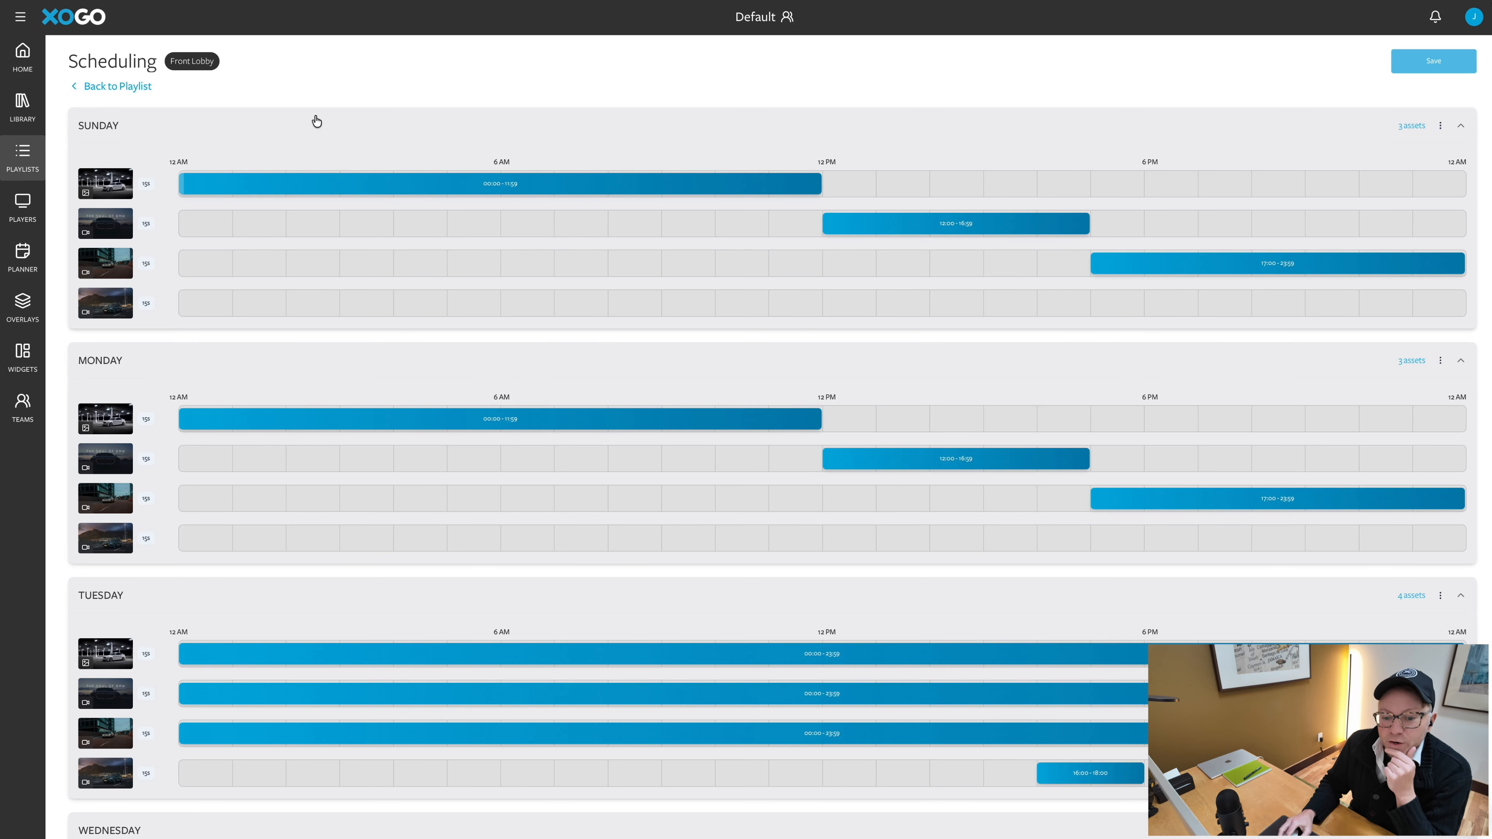
# Create a new planner and name it Planner 1.
pyautogui.click(17, 270)
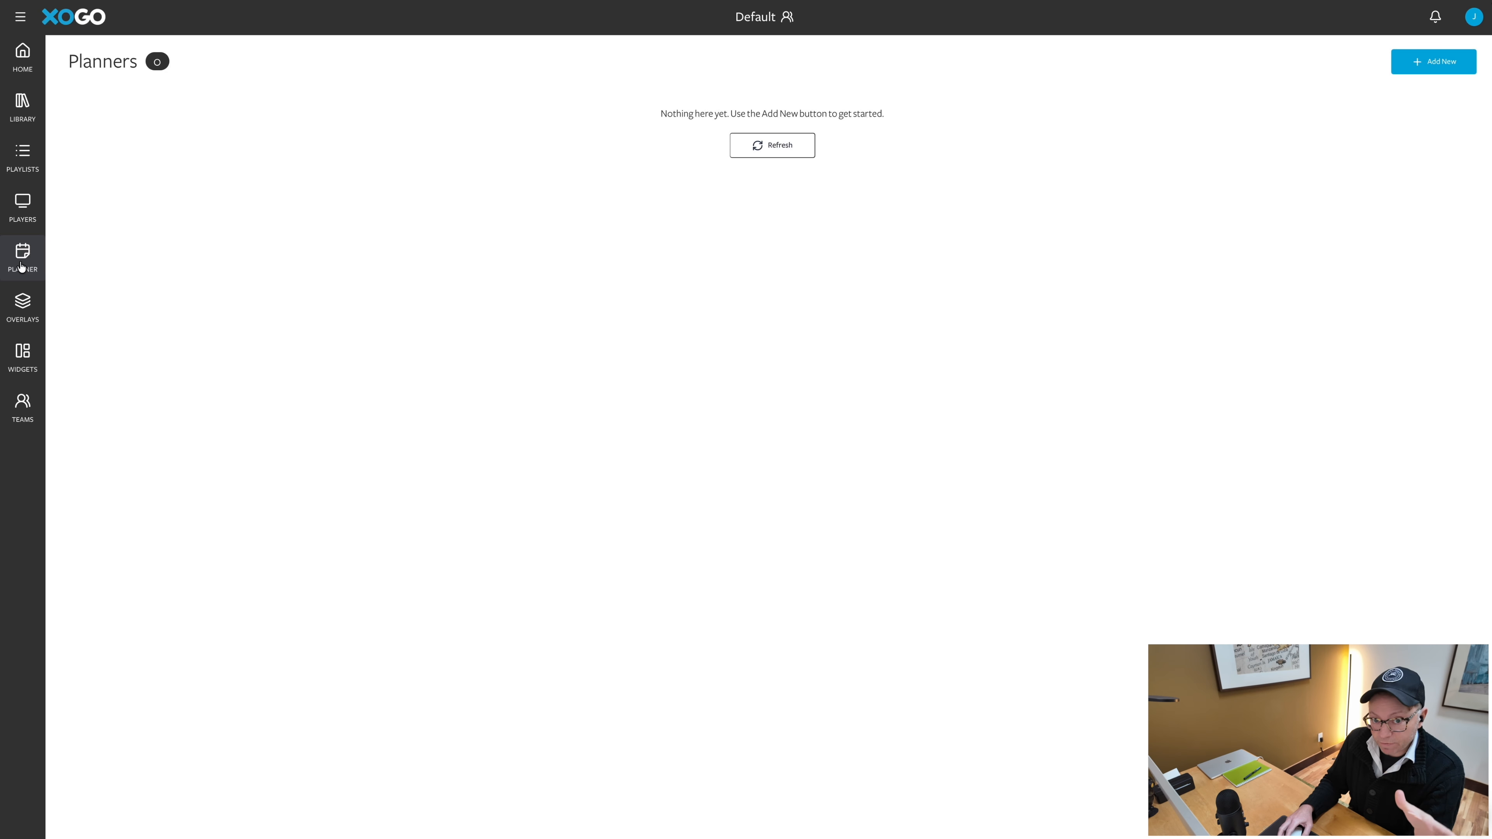
pyautogui.click(1423, 72)
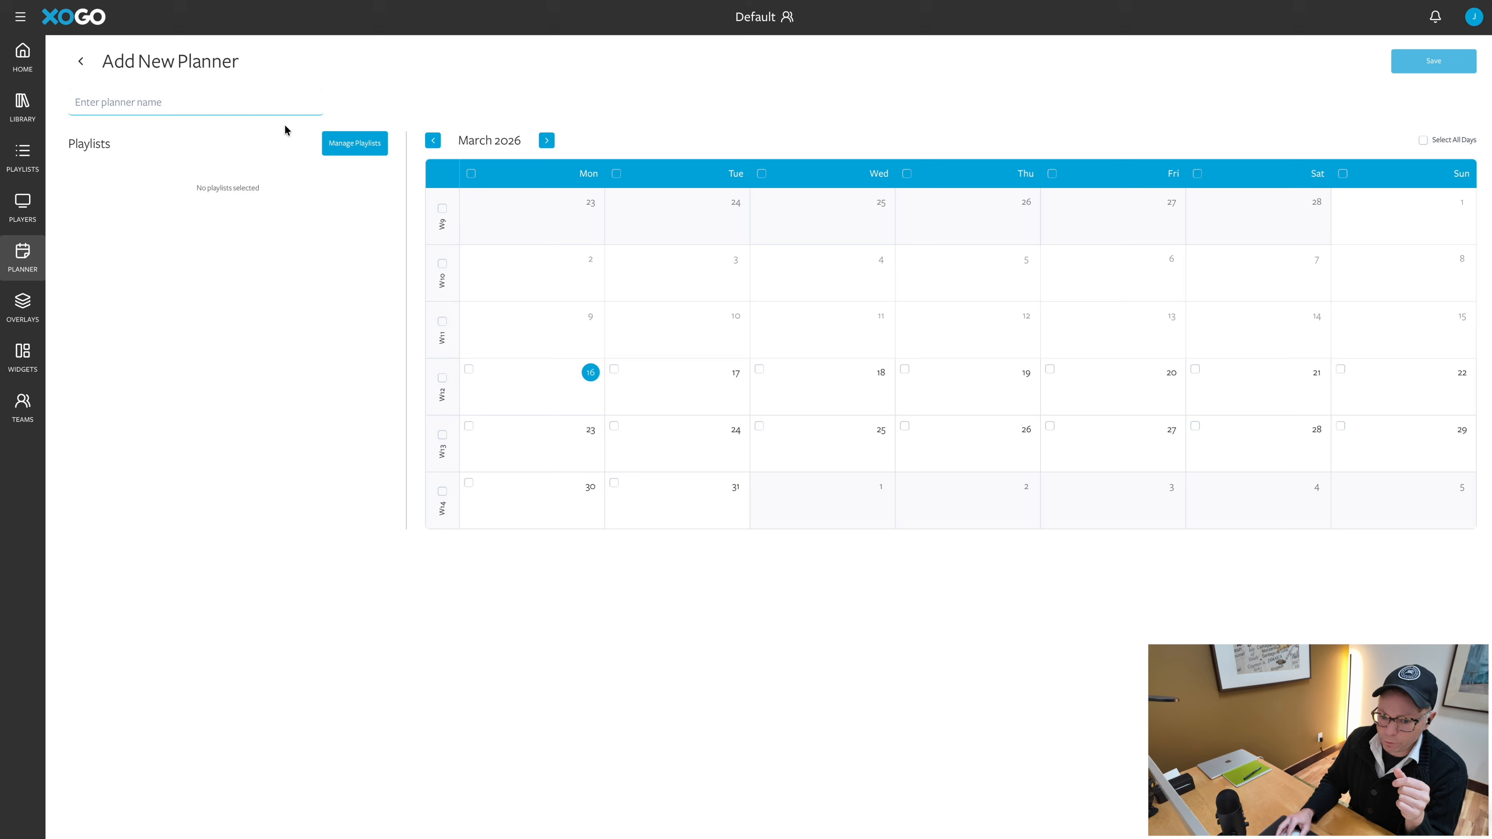
pyautogui.click(202, 108)
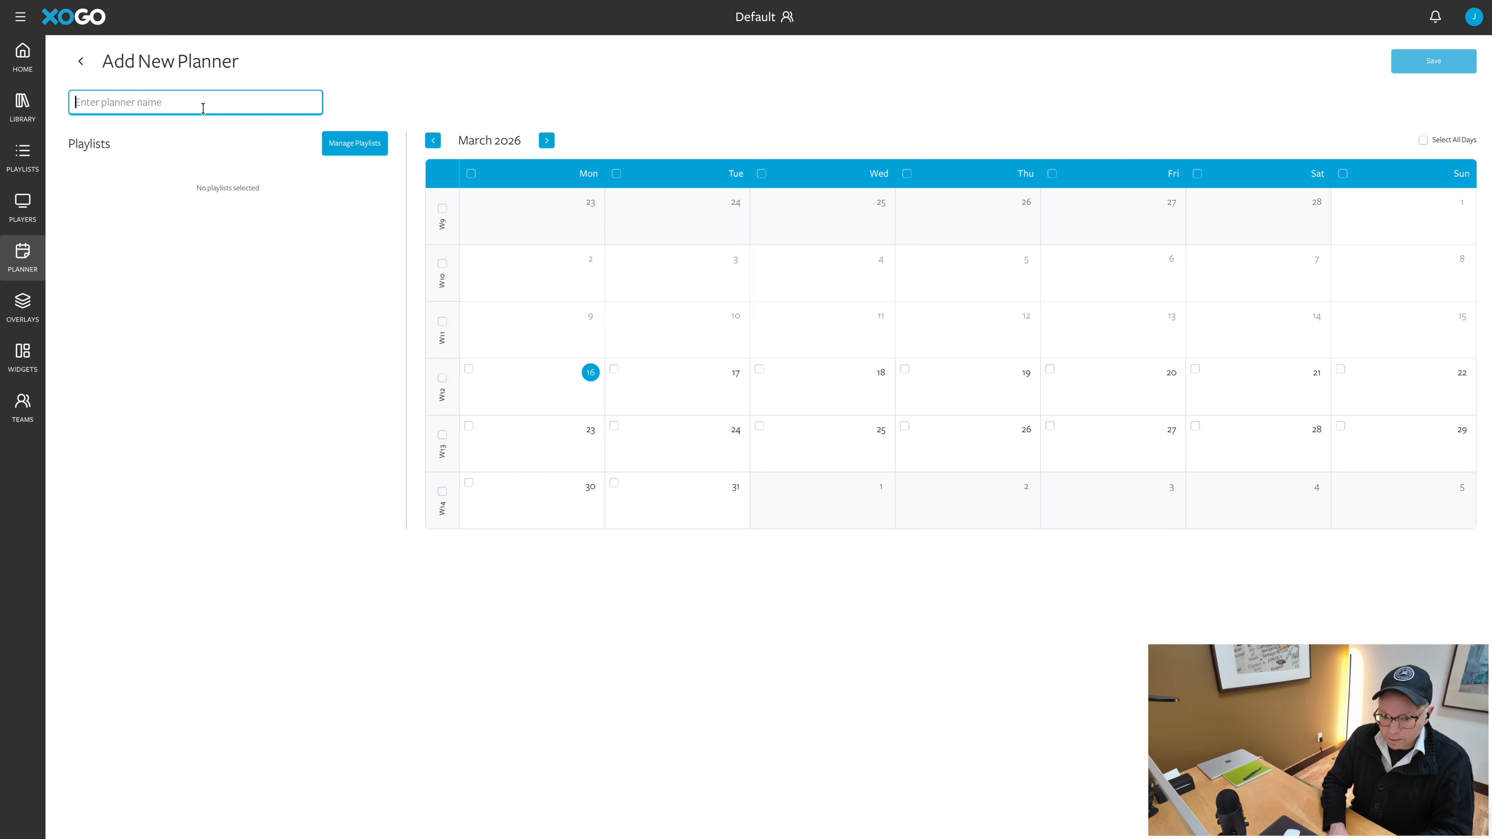
pyautogui.write('Planner 1')
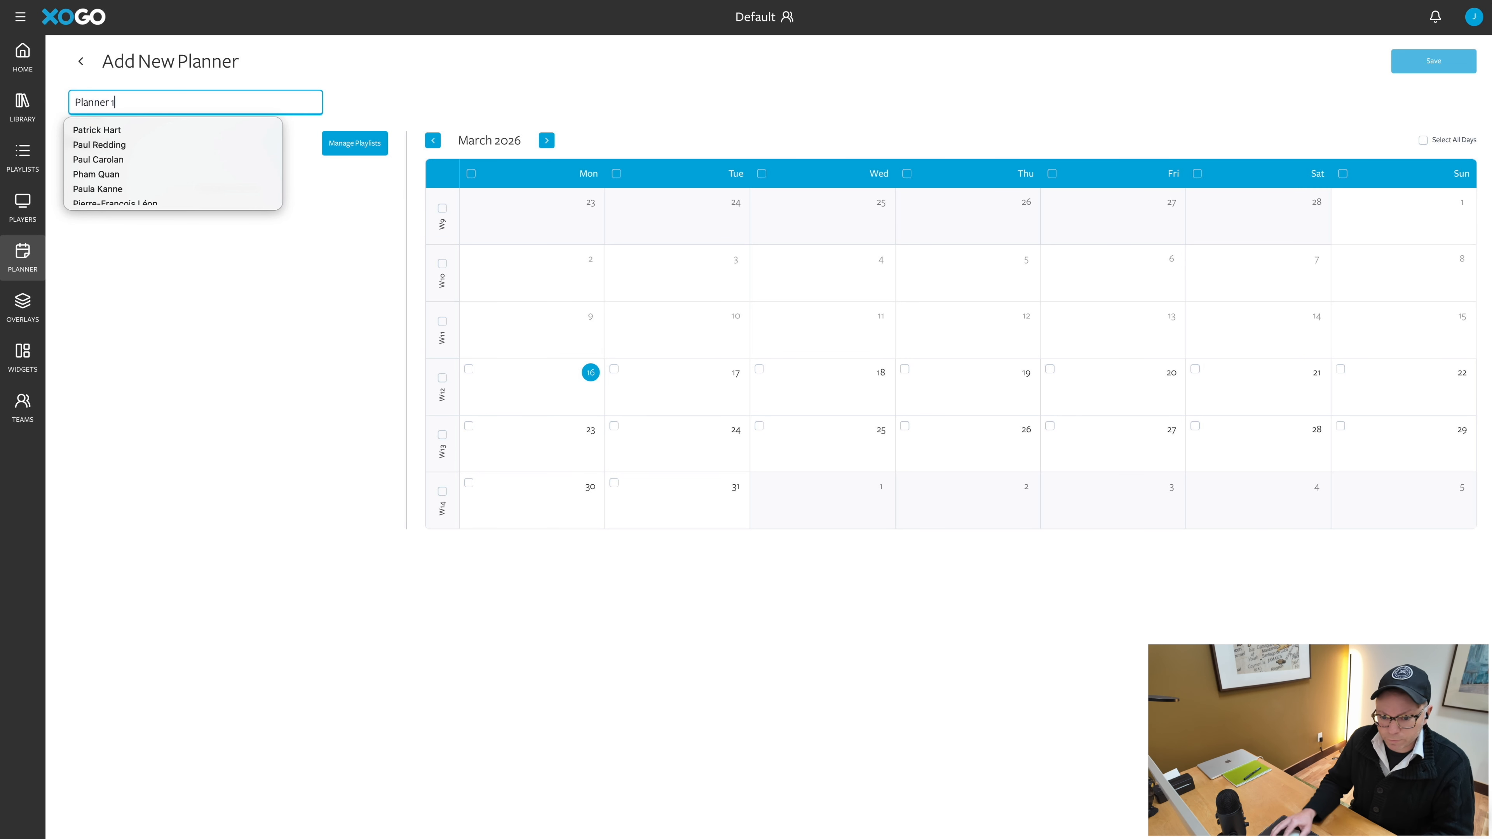
pyautogui.click(409, 214)
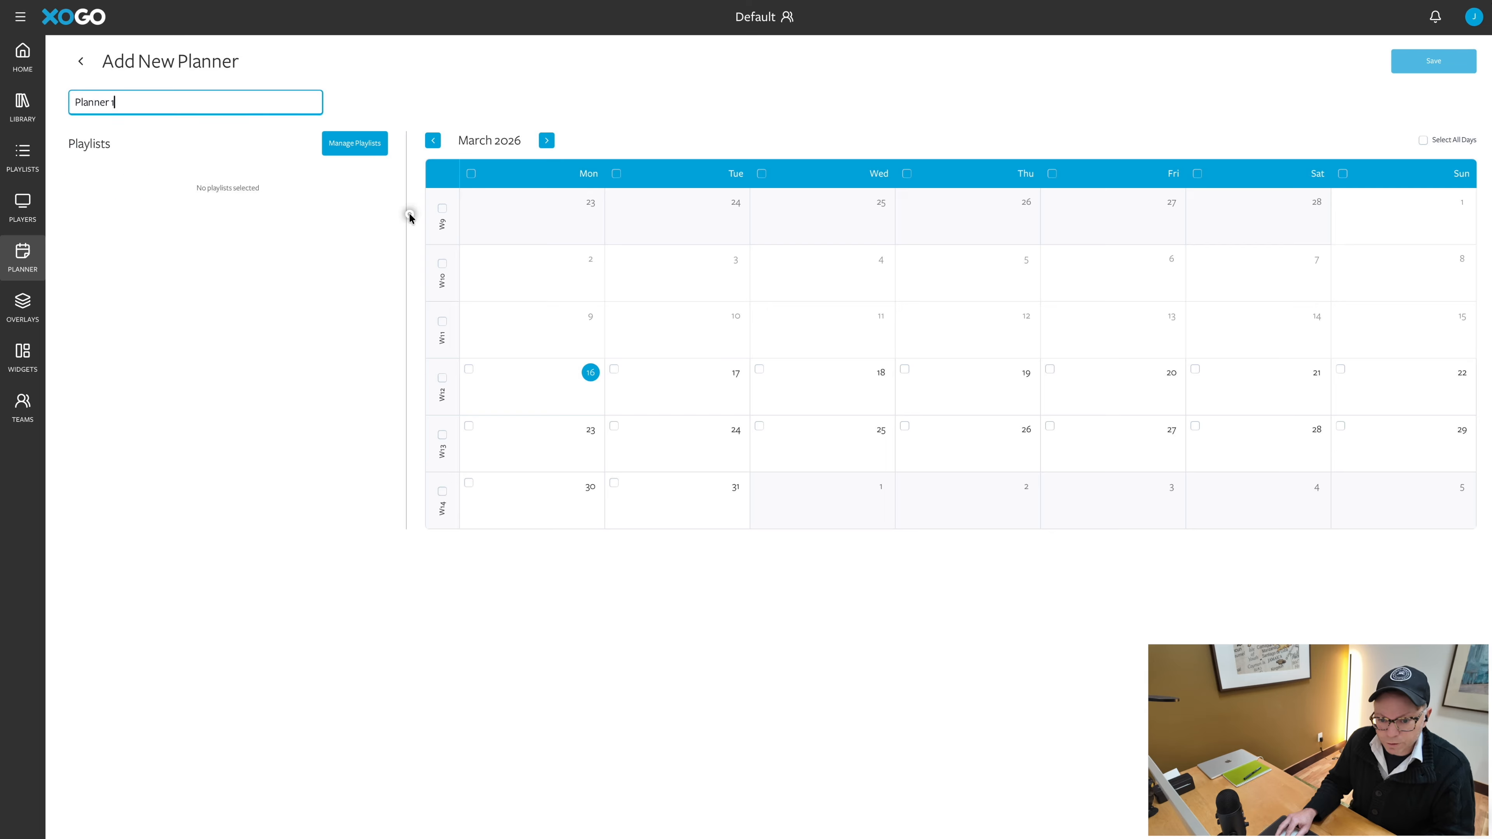
# Add the Break Room and Front Lobby playlists to Planner 1, with Break Room as the default.
pyautogui.click(362, 151)
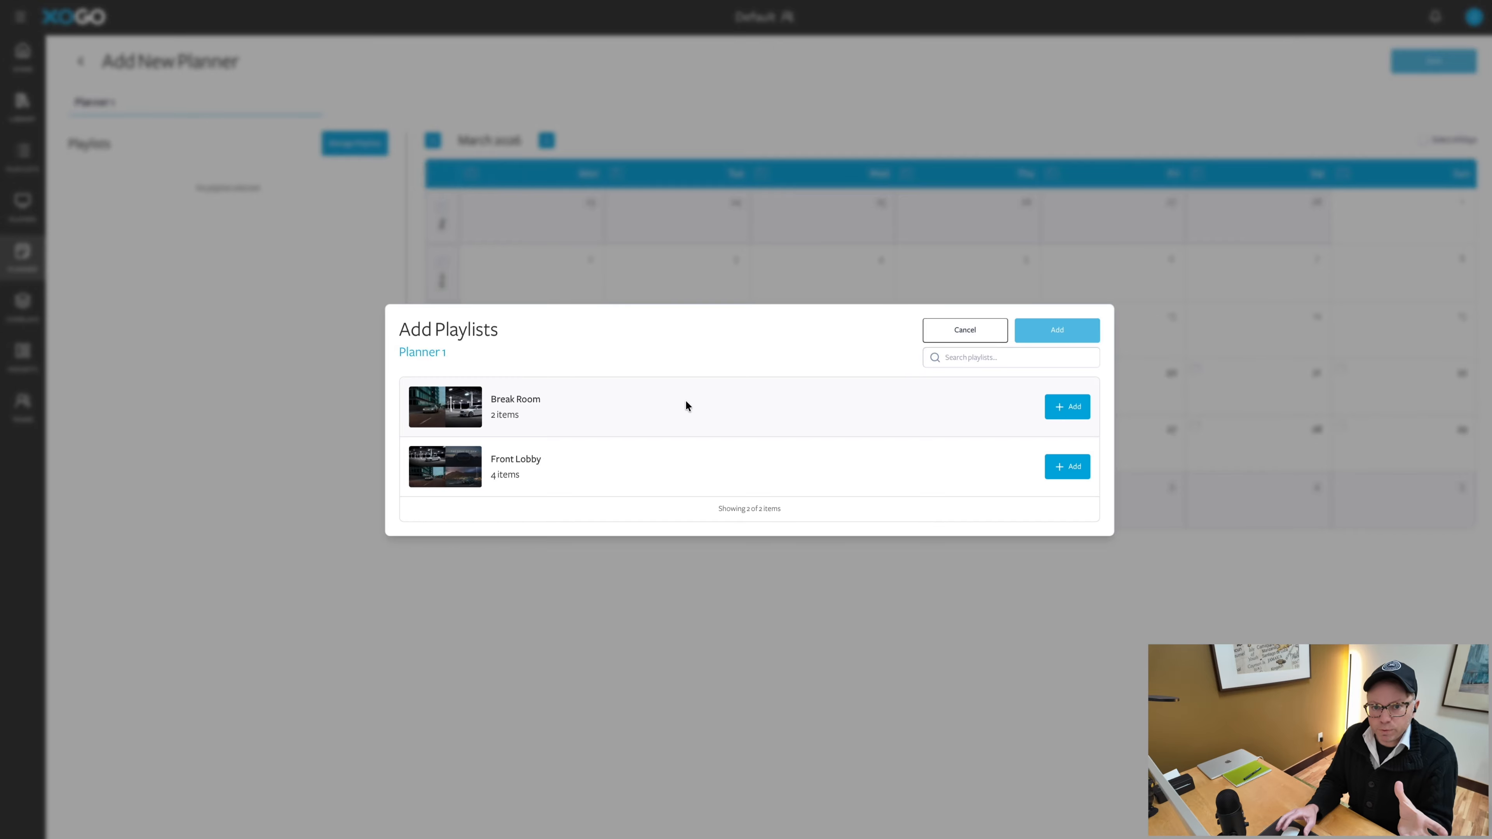
pyautogui.click(1056, 413)
pyautogui.click(1069, 466)
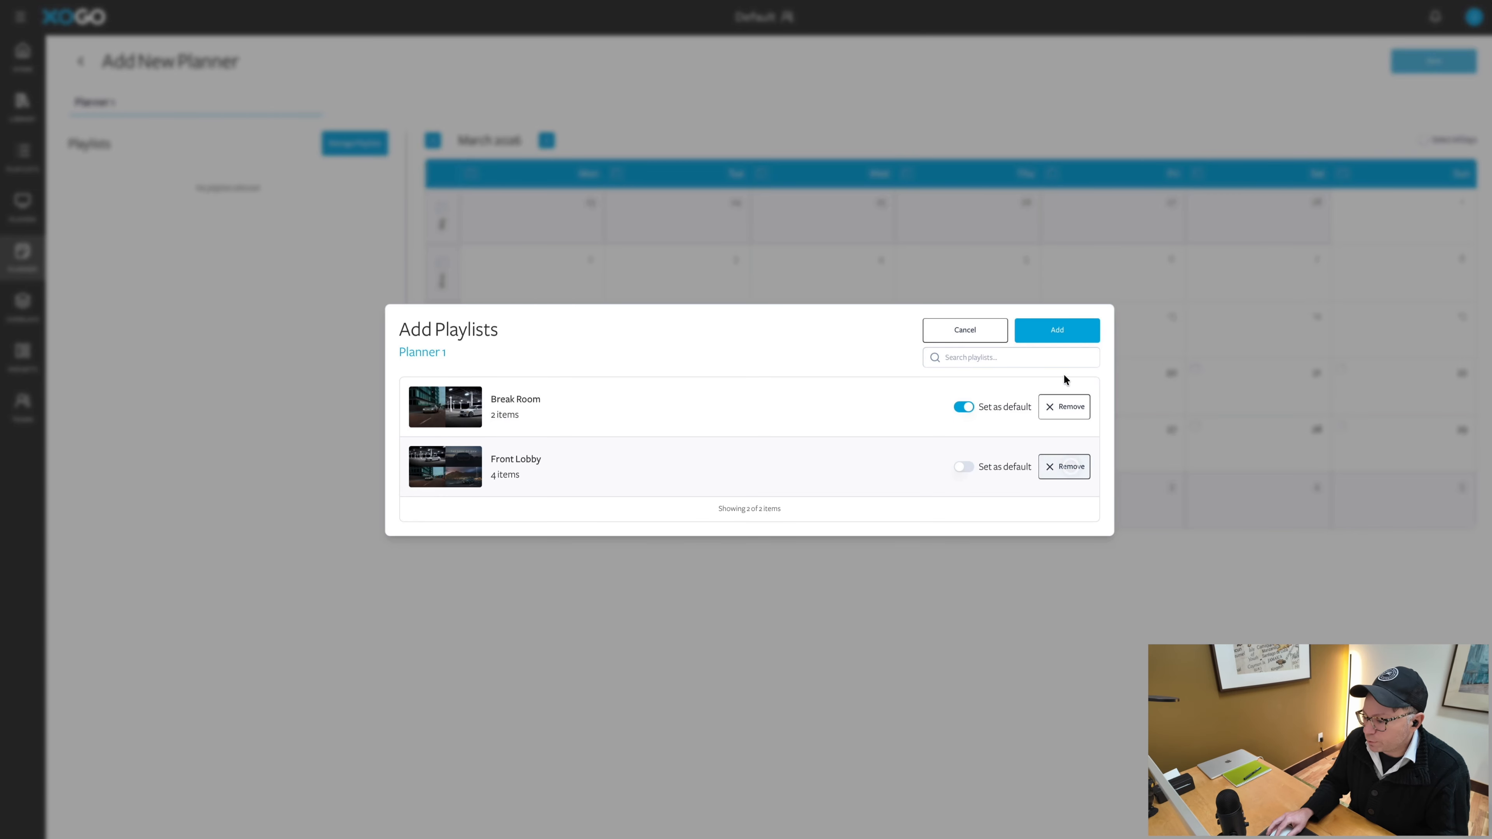
pyautogui.click(1051, 340)
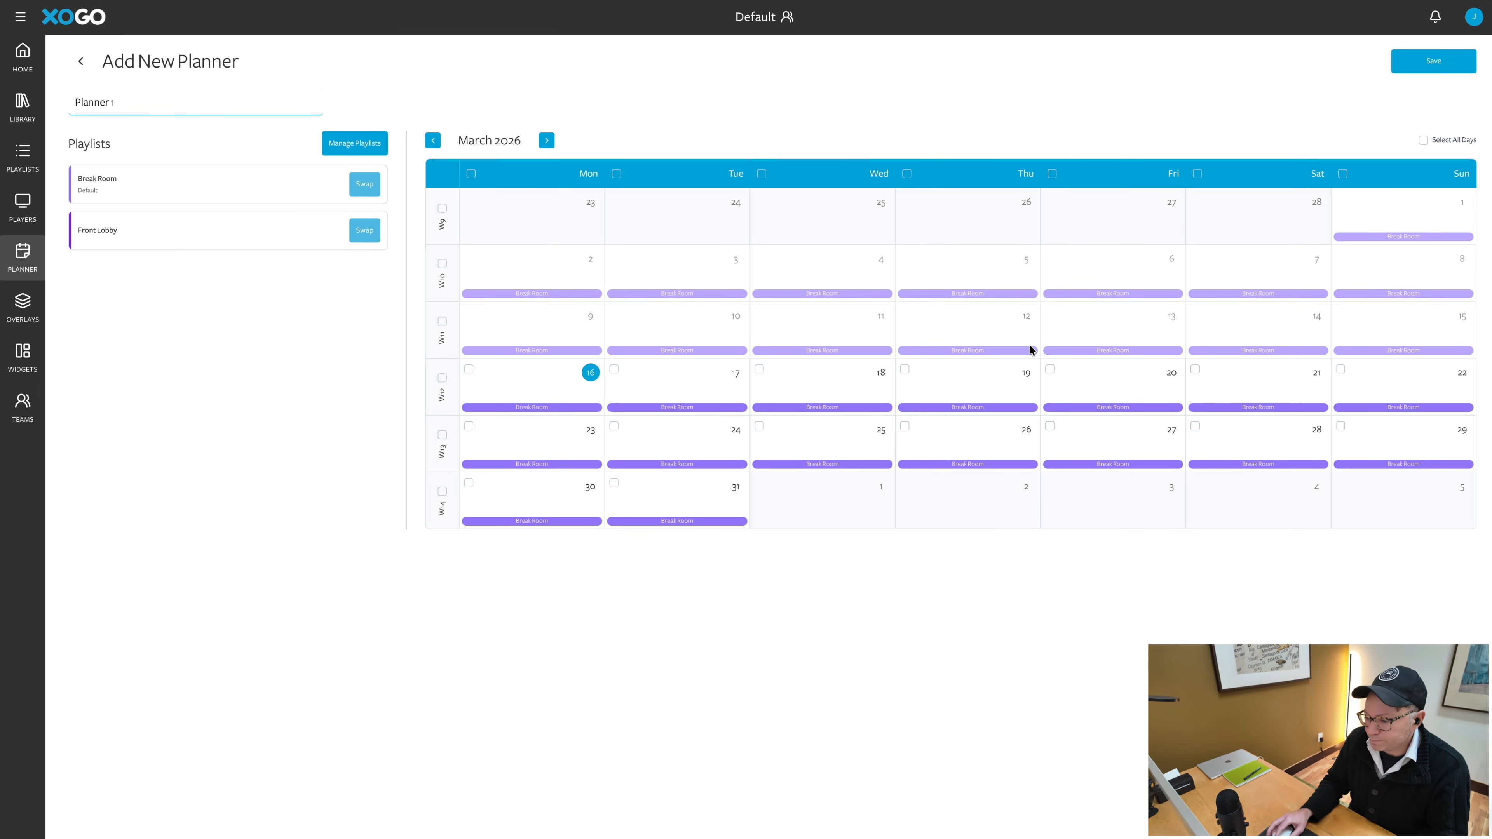
# Examine the default playlist's calendar assignments in the months following March 2026, and return to March.
pyautogui.click(196, 182)
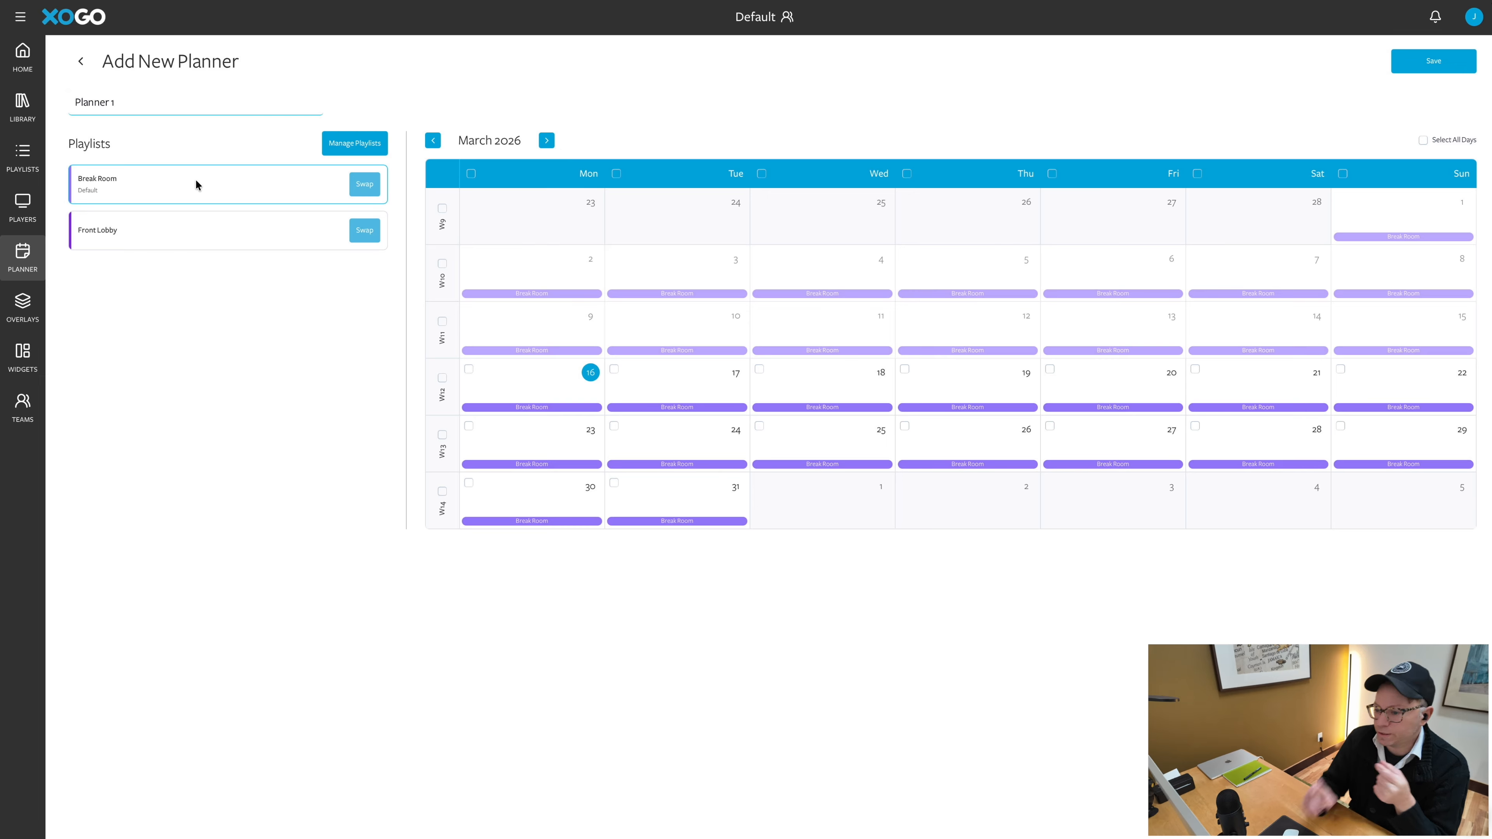
pyautogui.click(547, 142)
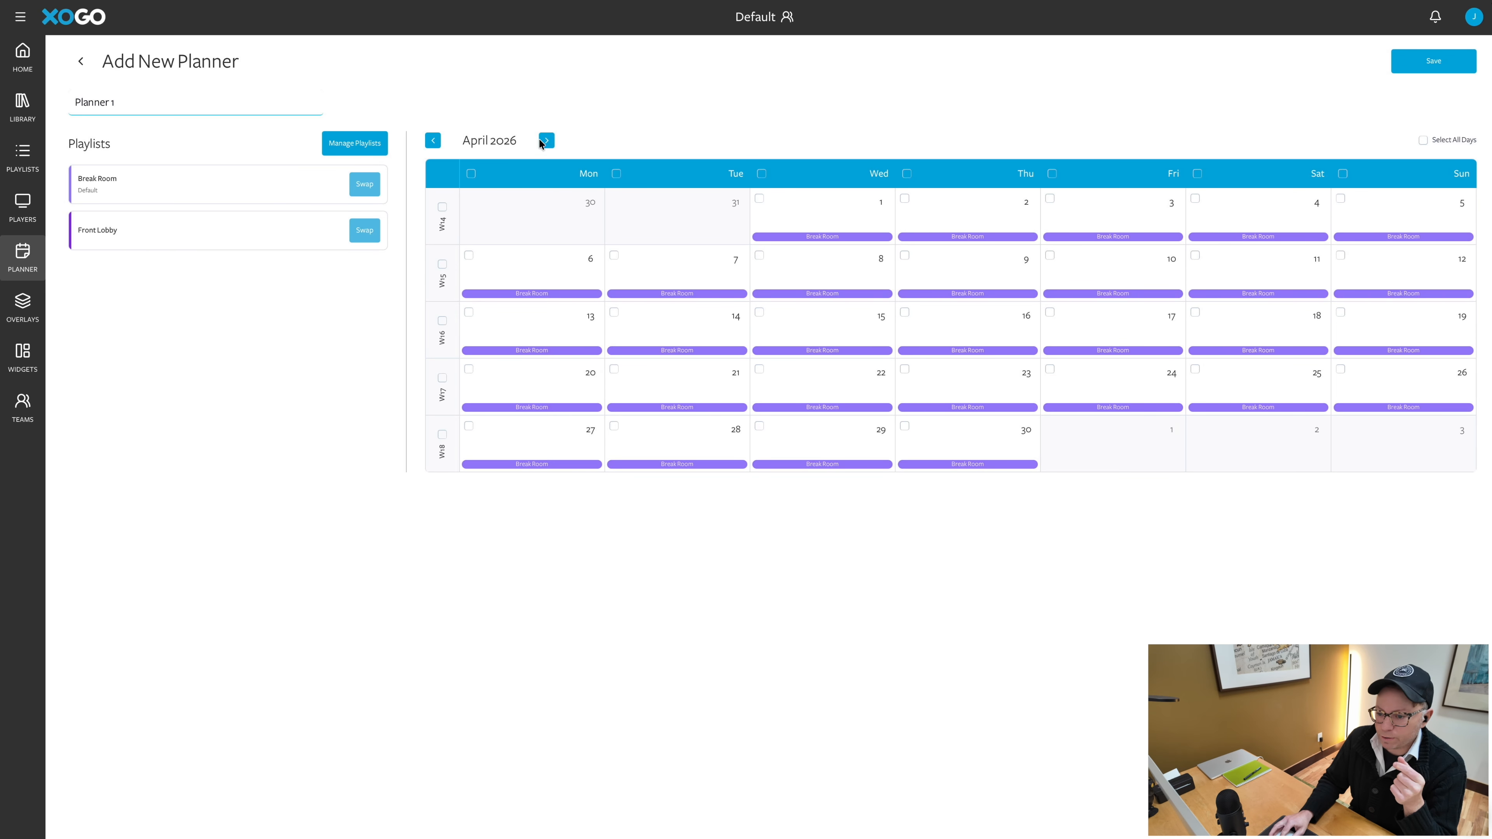
pyautogui.click(542, 140)
pyautogui.click(435, 143)
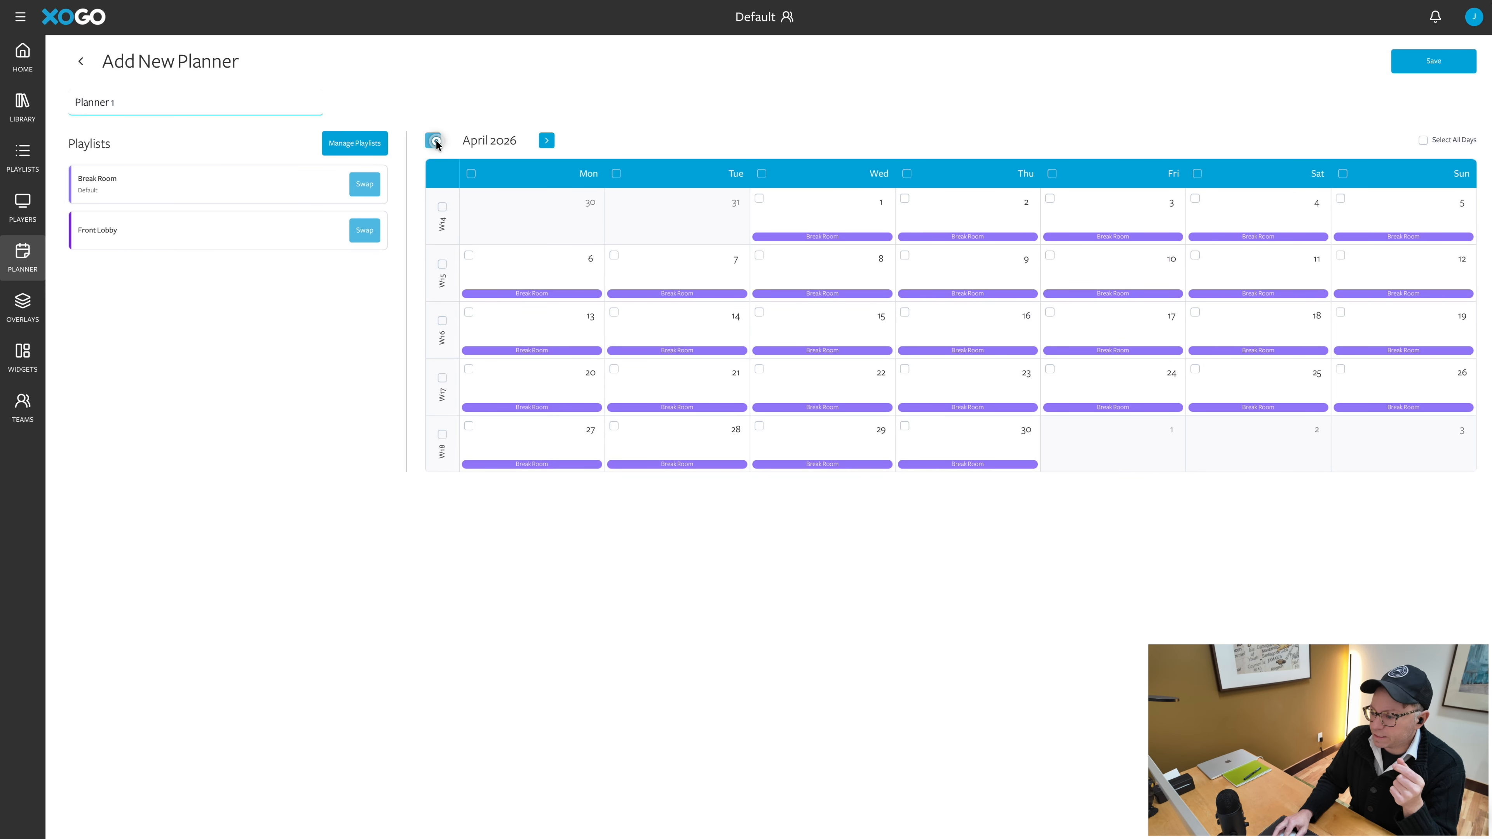
pyautogui.click(434, 142)
pyautogui.moveTo(333, 190); pyautogui.dragTo(360, 194)
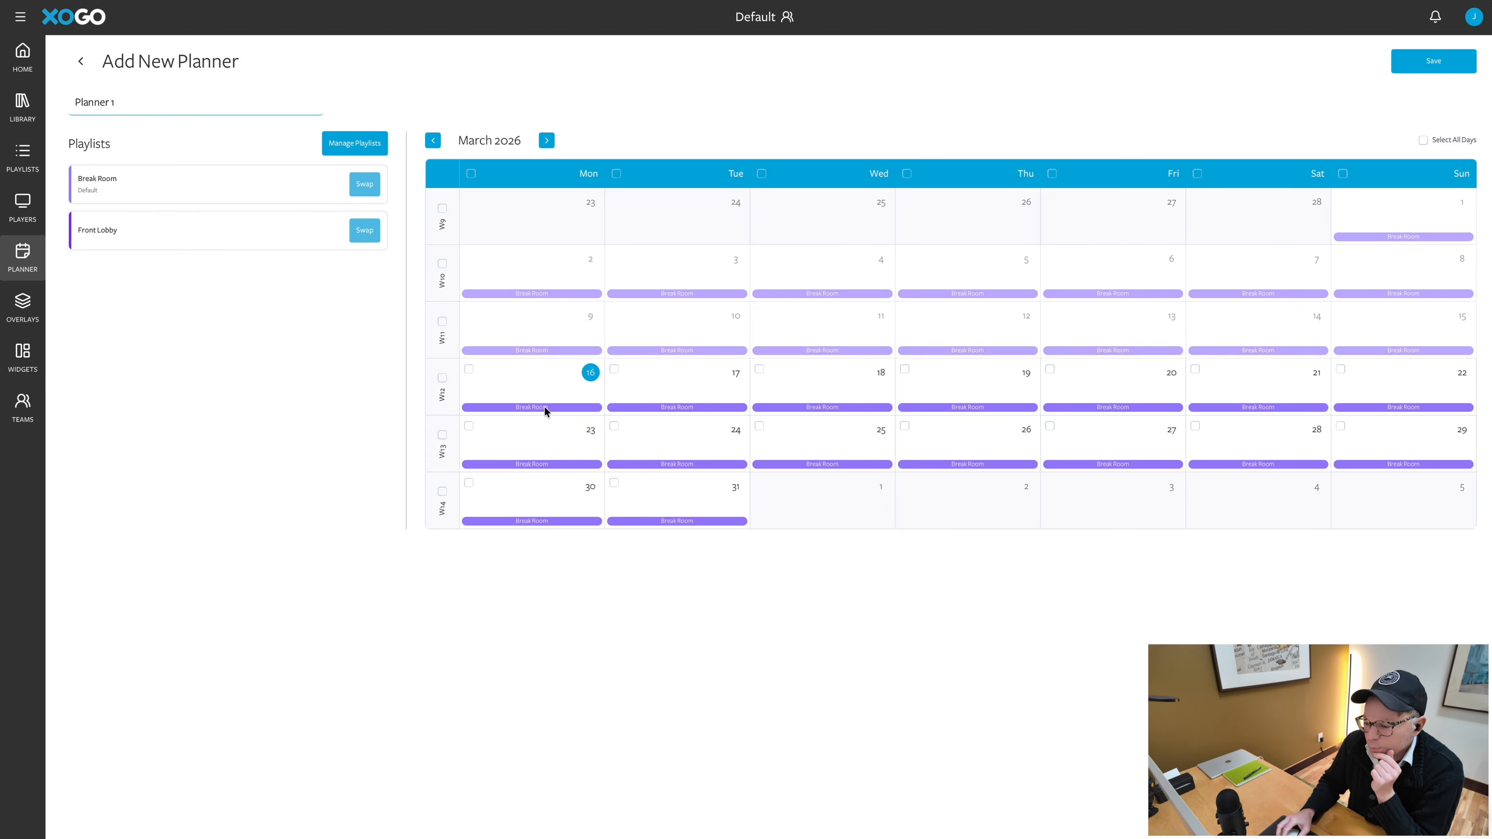
# Assign the Front Lobby playlist to March 25 through March 31, 2026, in place of Break Room, and save the planner.
pyautogui.click(760, 428)
pyautogui.click(905, 426)
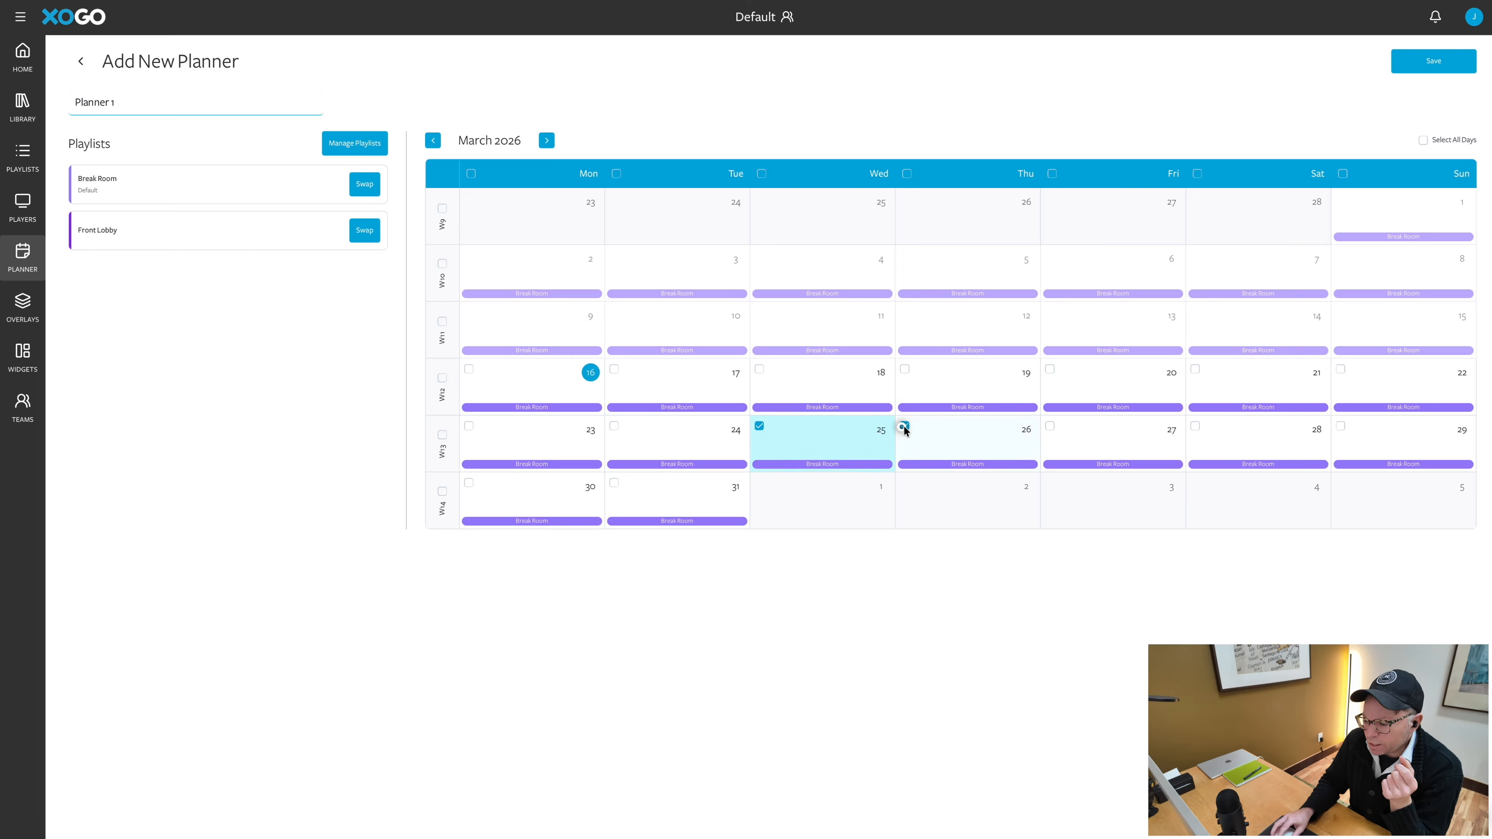
pyautogui.click(1051, 428)
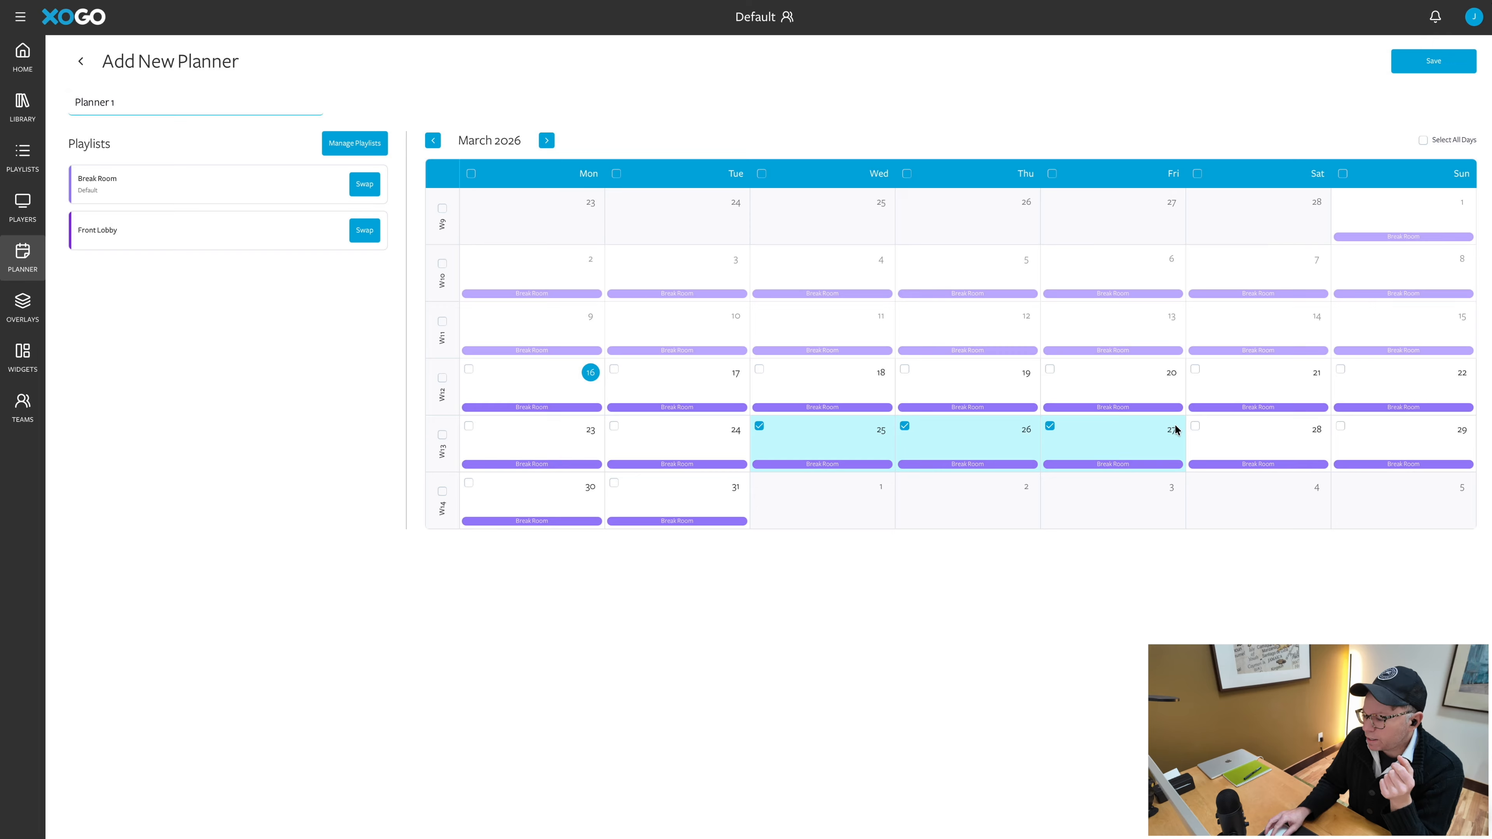
pyautogui.click(1197, 428)
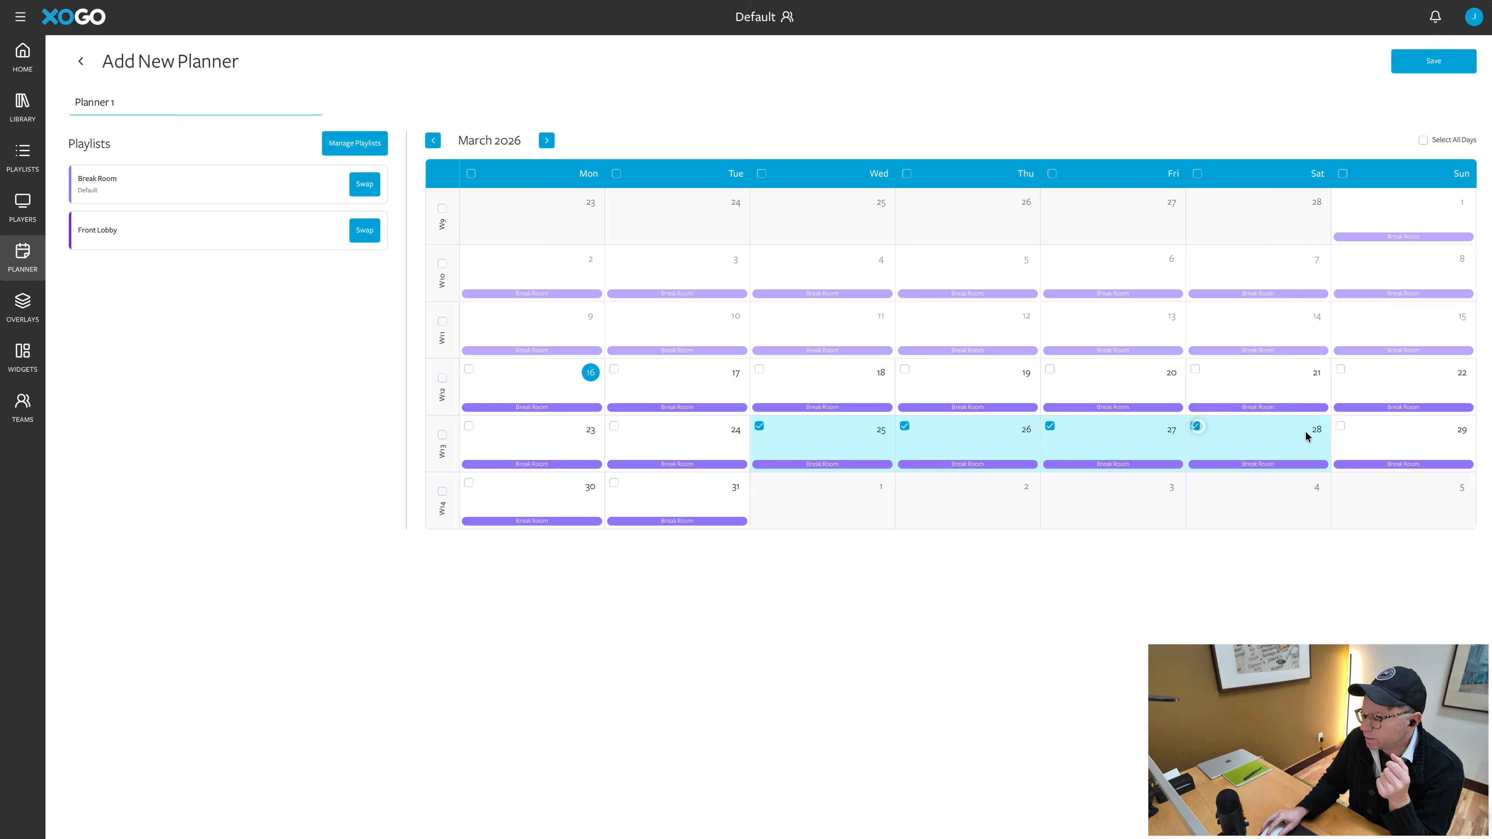
pyautogui.click(1340, 427)
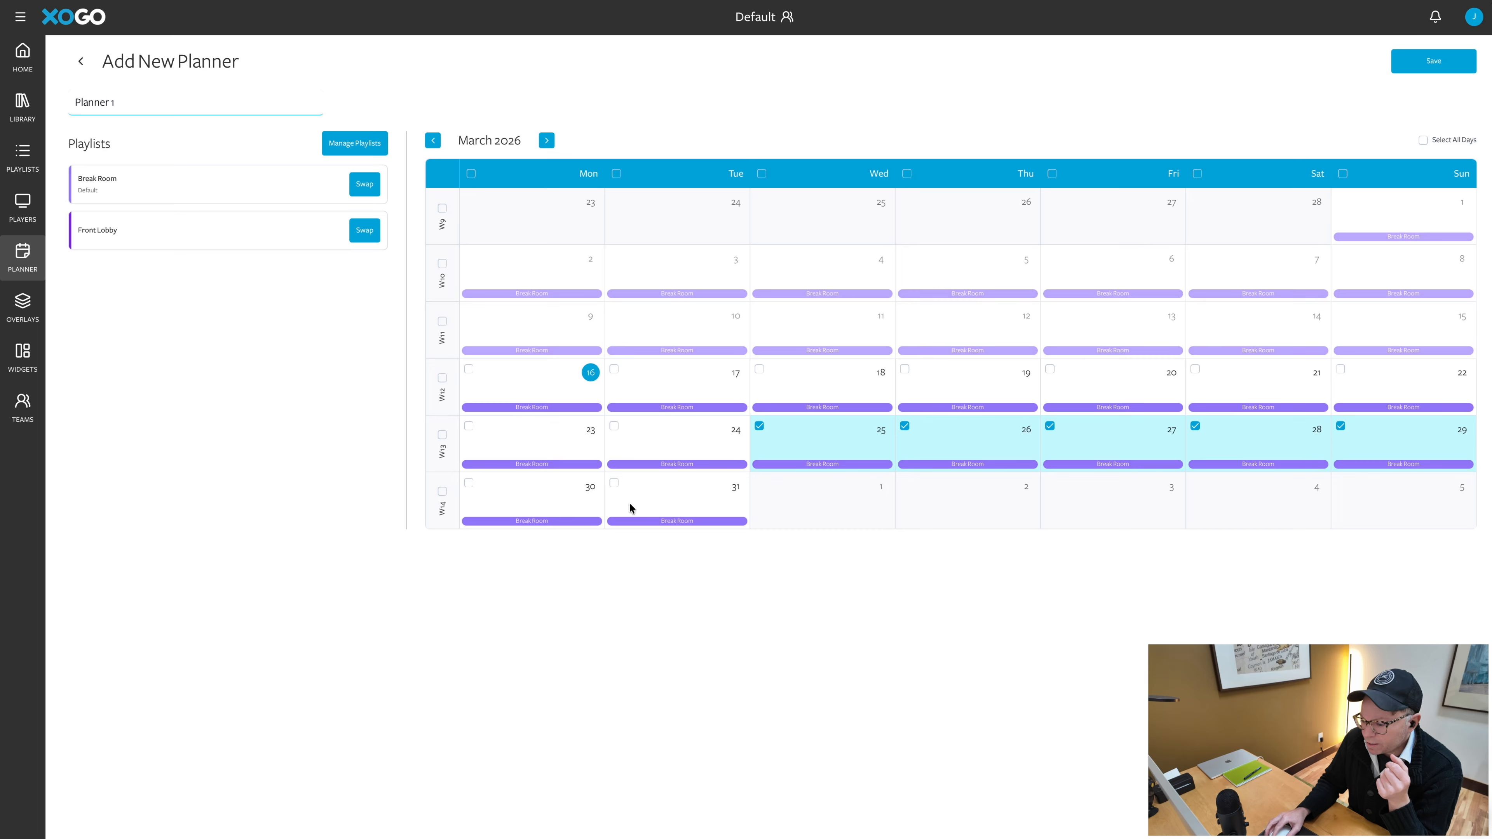
pyautogui.click(469, 483)
pyautogui.click(614, 483)
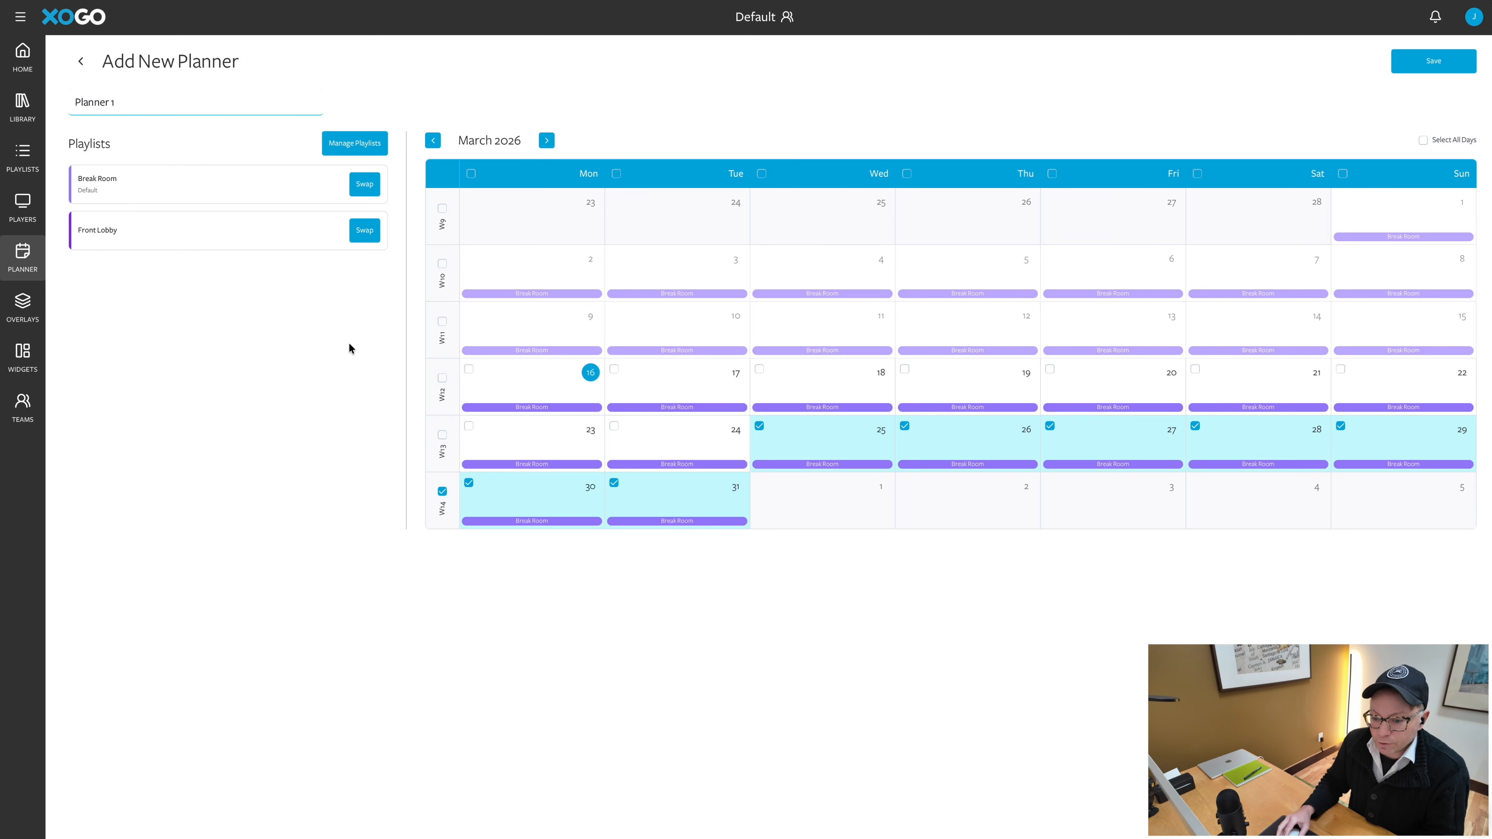
pyautogui.click(373, 236)
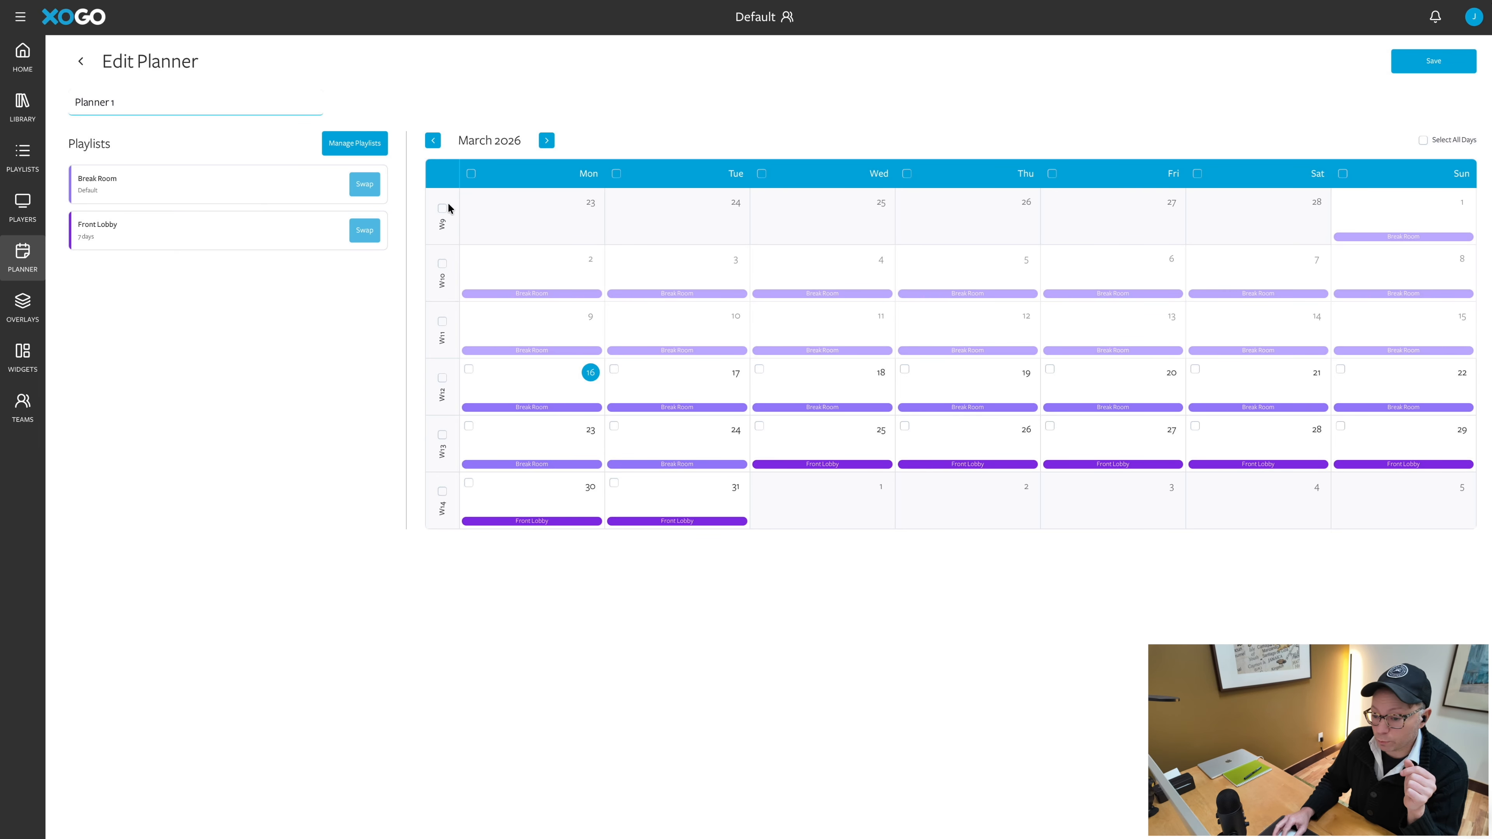
# Assign the Front Lobby playlist to every day of April 2026 in place of Break Room, and save the planner.
pyautogui.click(552, 140)
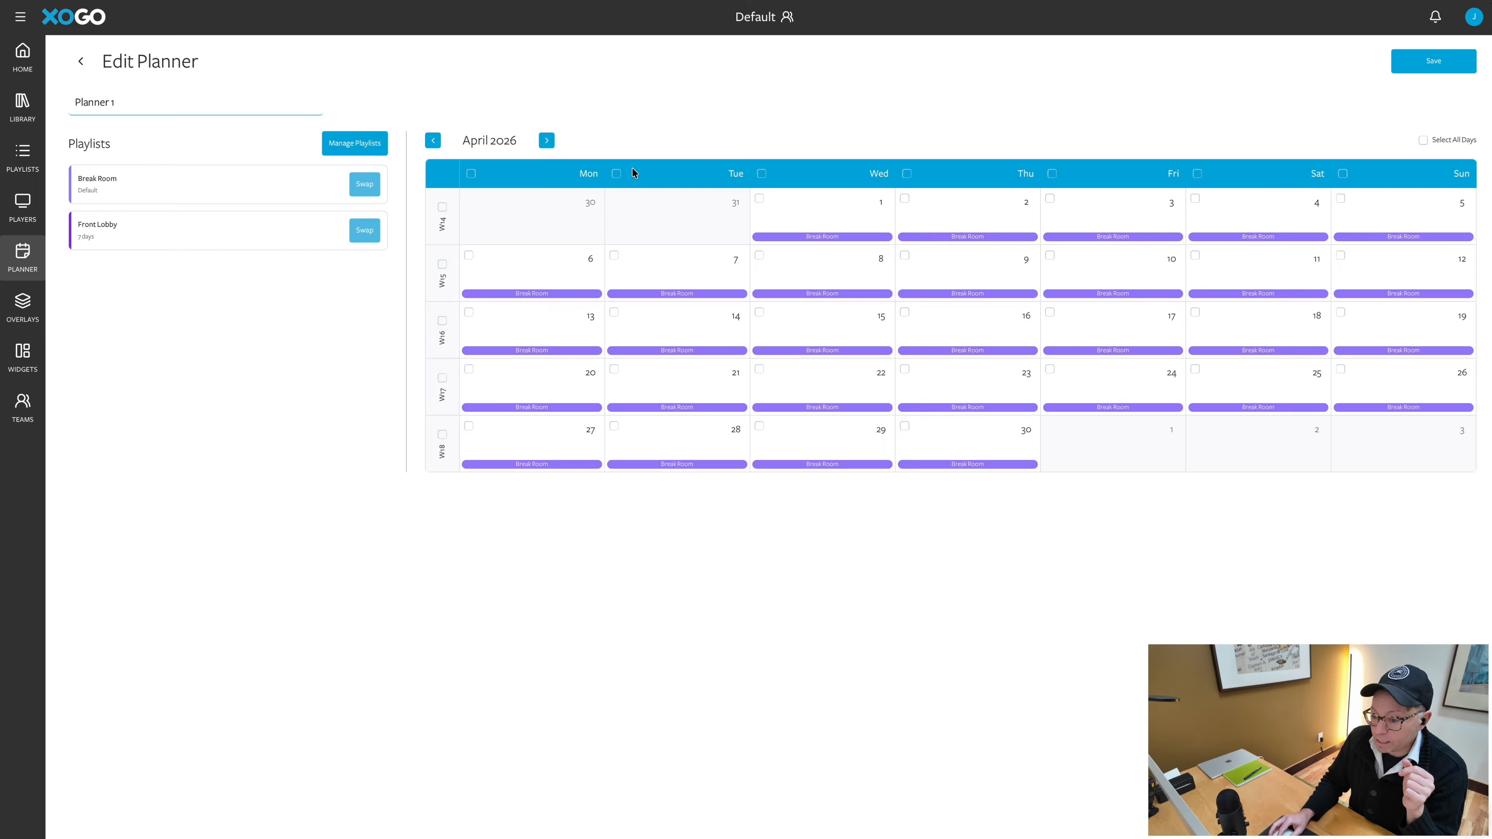
pyautogui.click(443, 207)
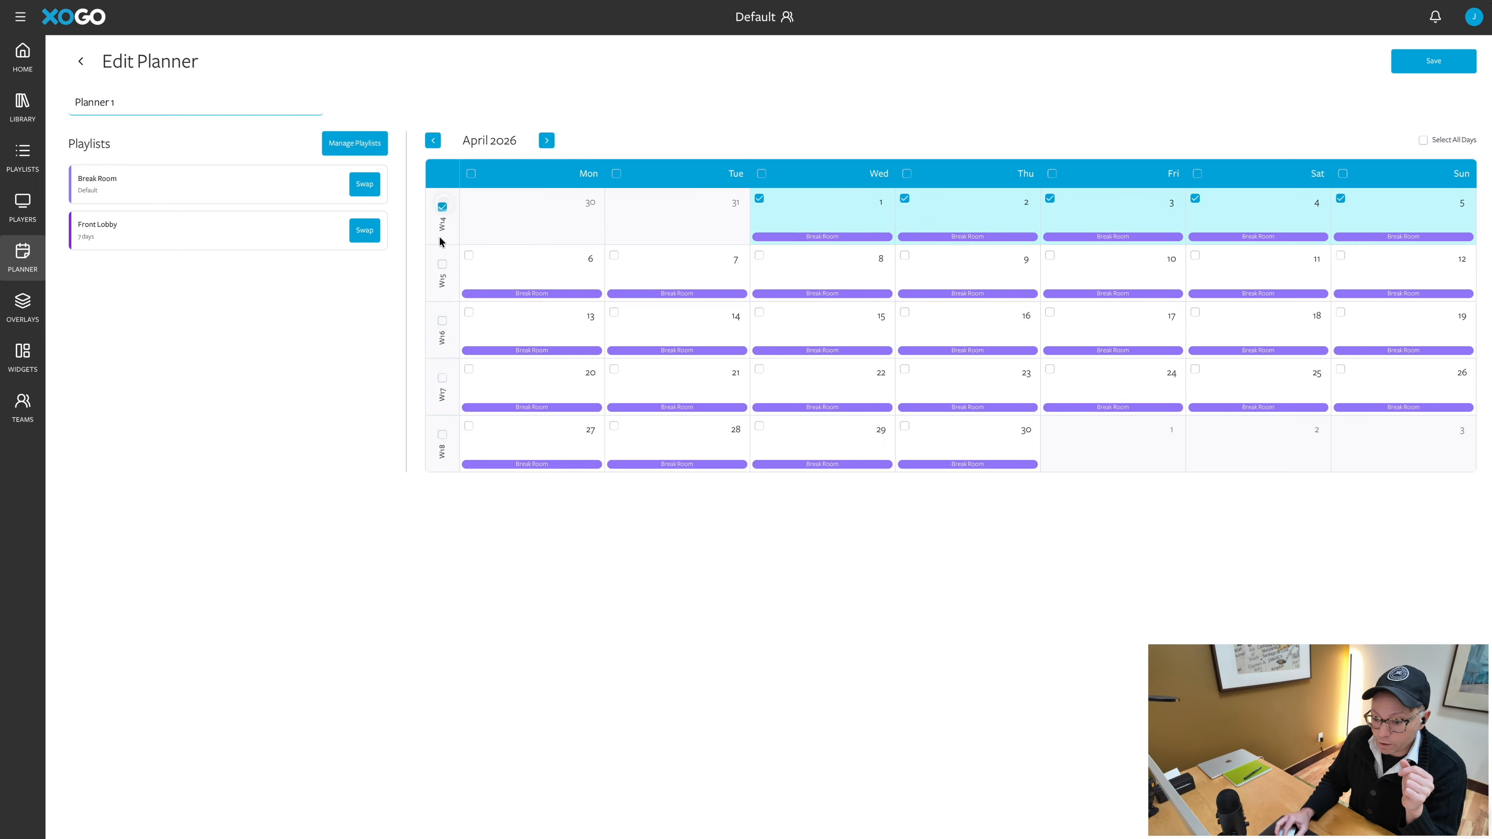
pyautogui.click(442, 264)
pyautogui.click(442, 379)
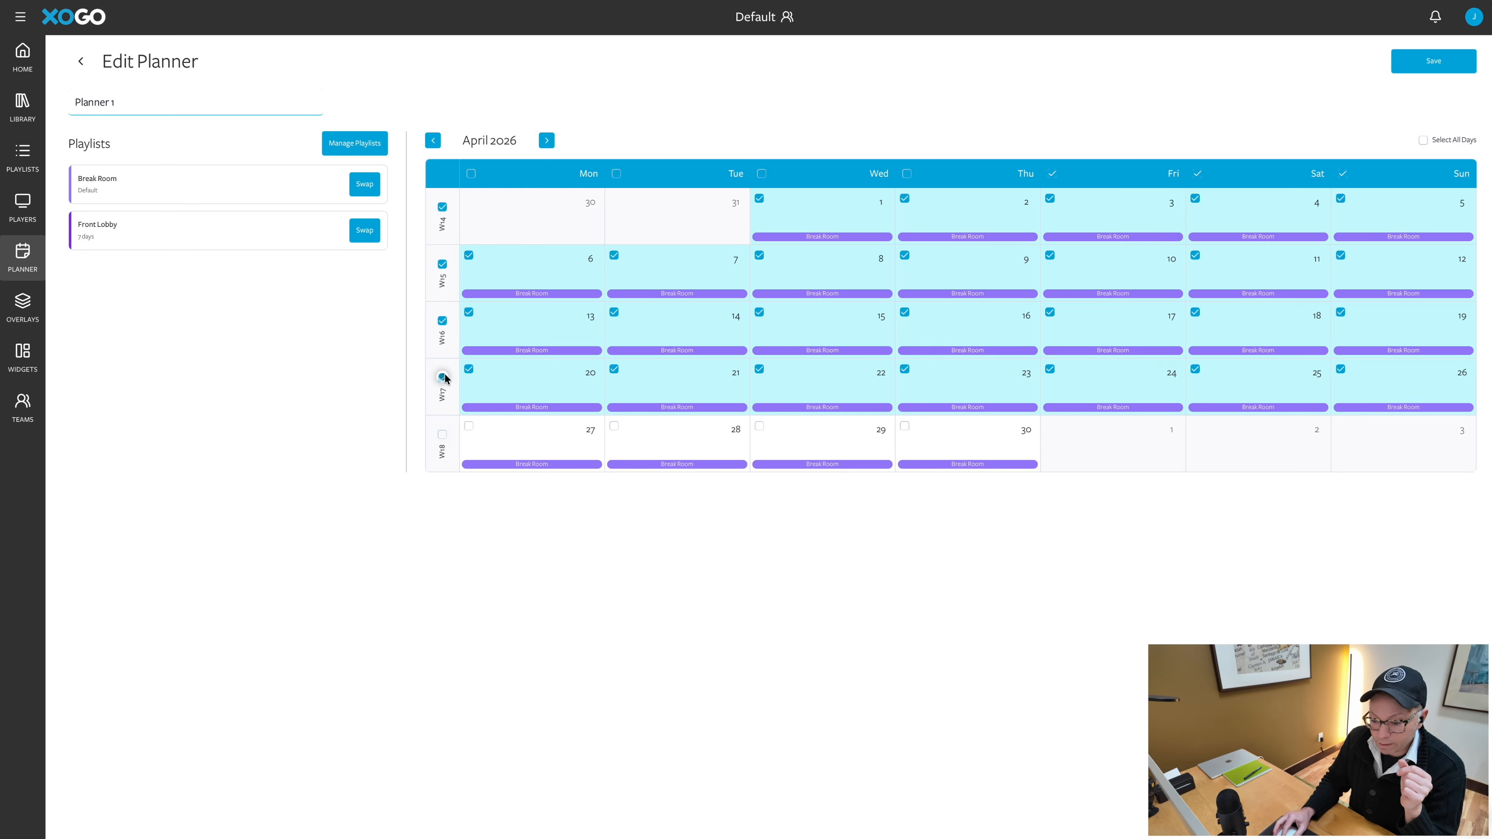
pyautogui.click(442, 435)
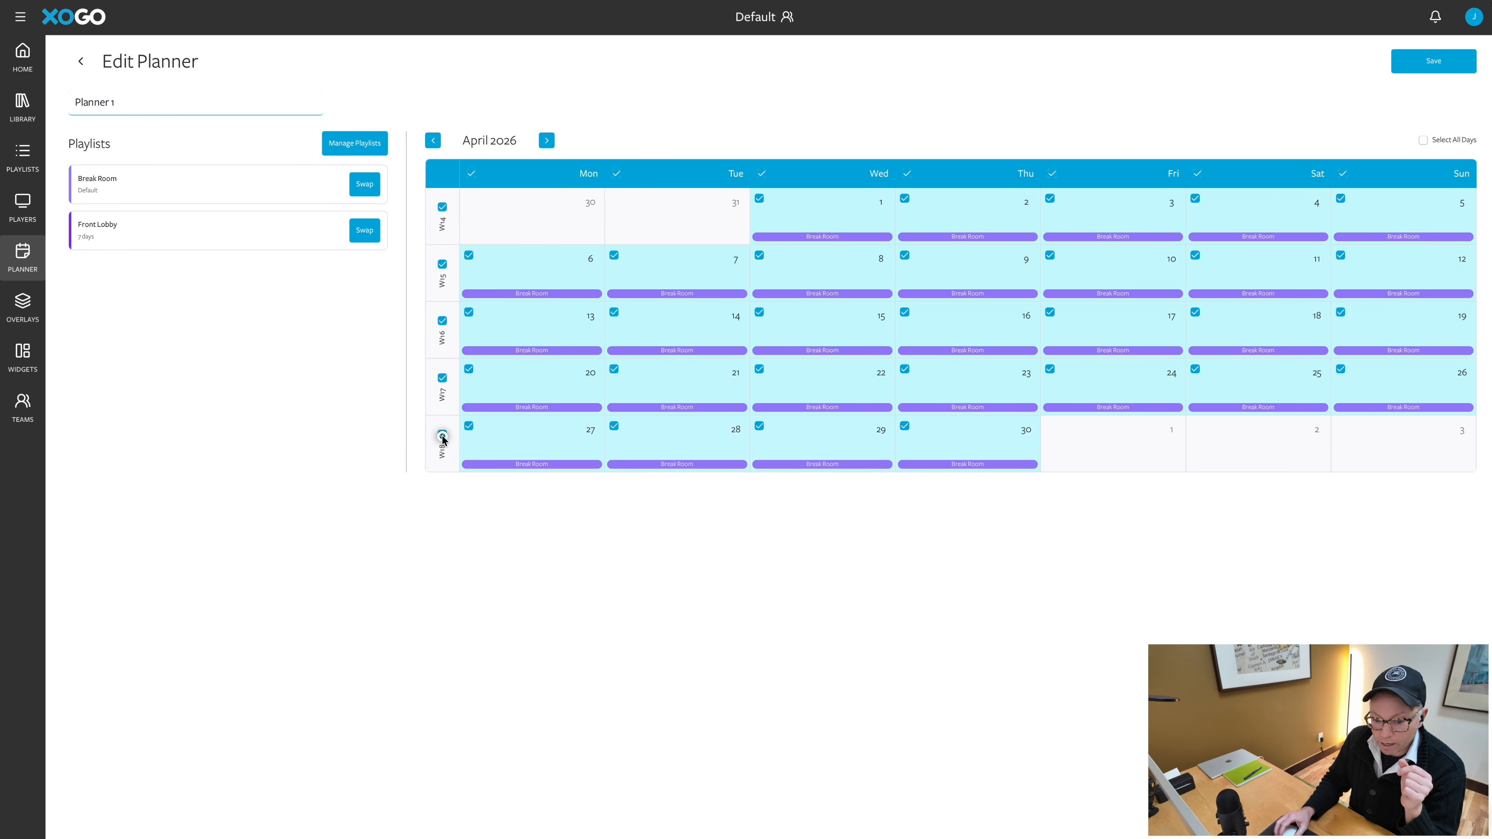
pyautogui.click(365, 234)
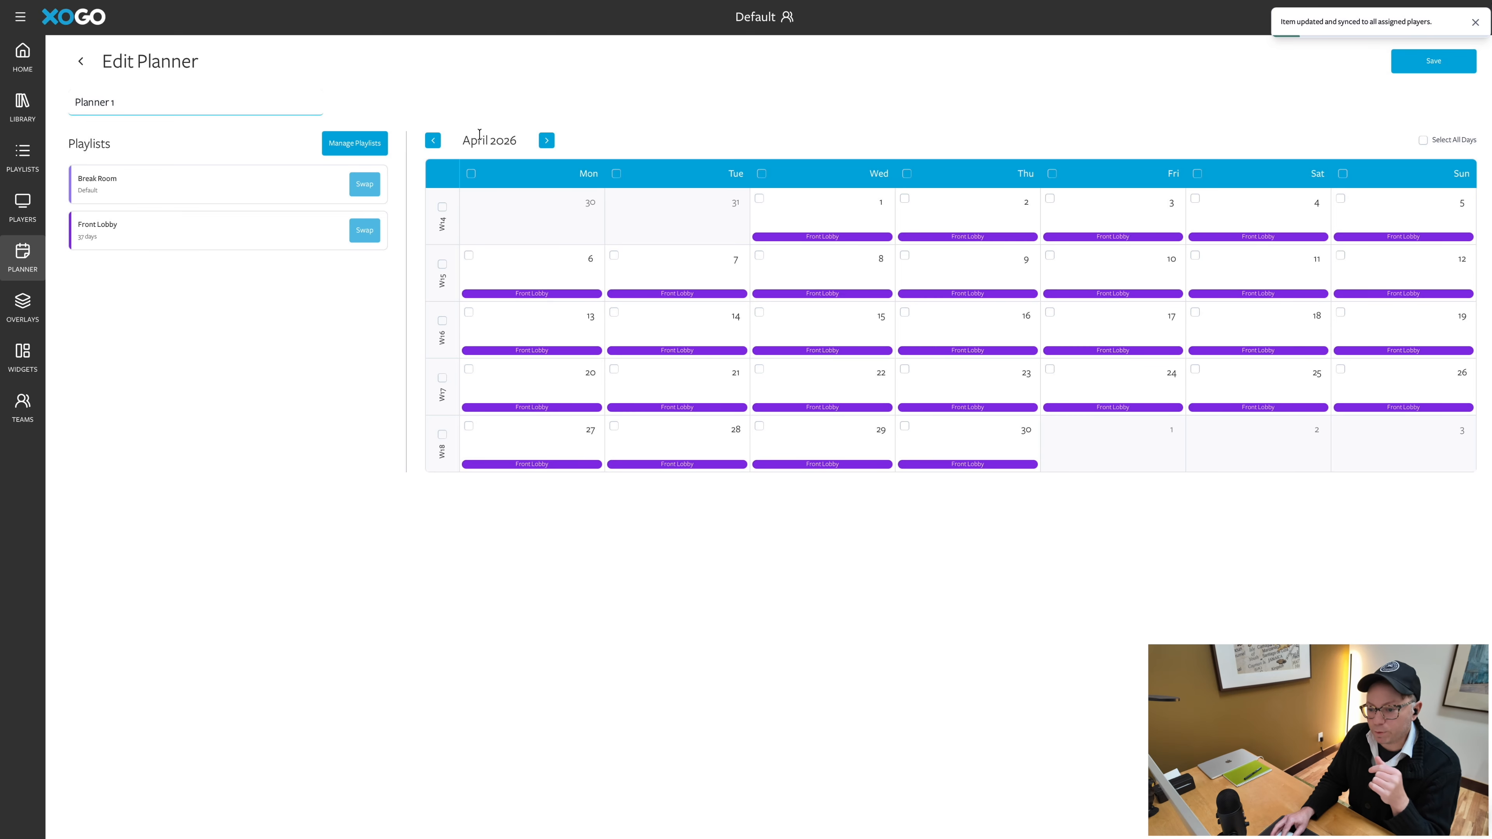
# Review the planner's playlist assignments from March through June 2026, return to March, and save the planner.
pyautogui.click(548, 141)
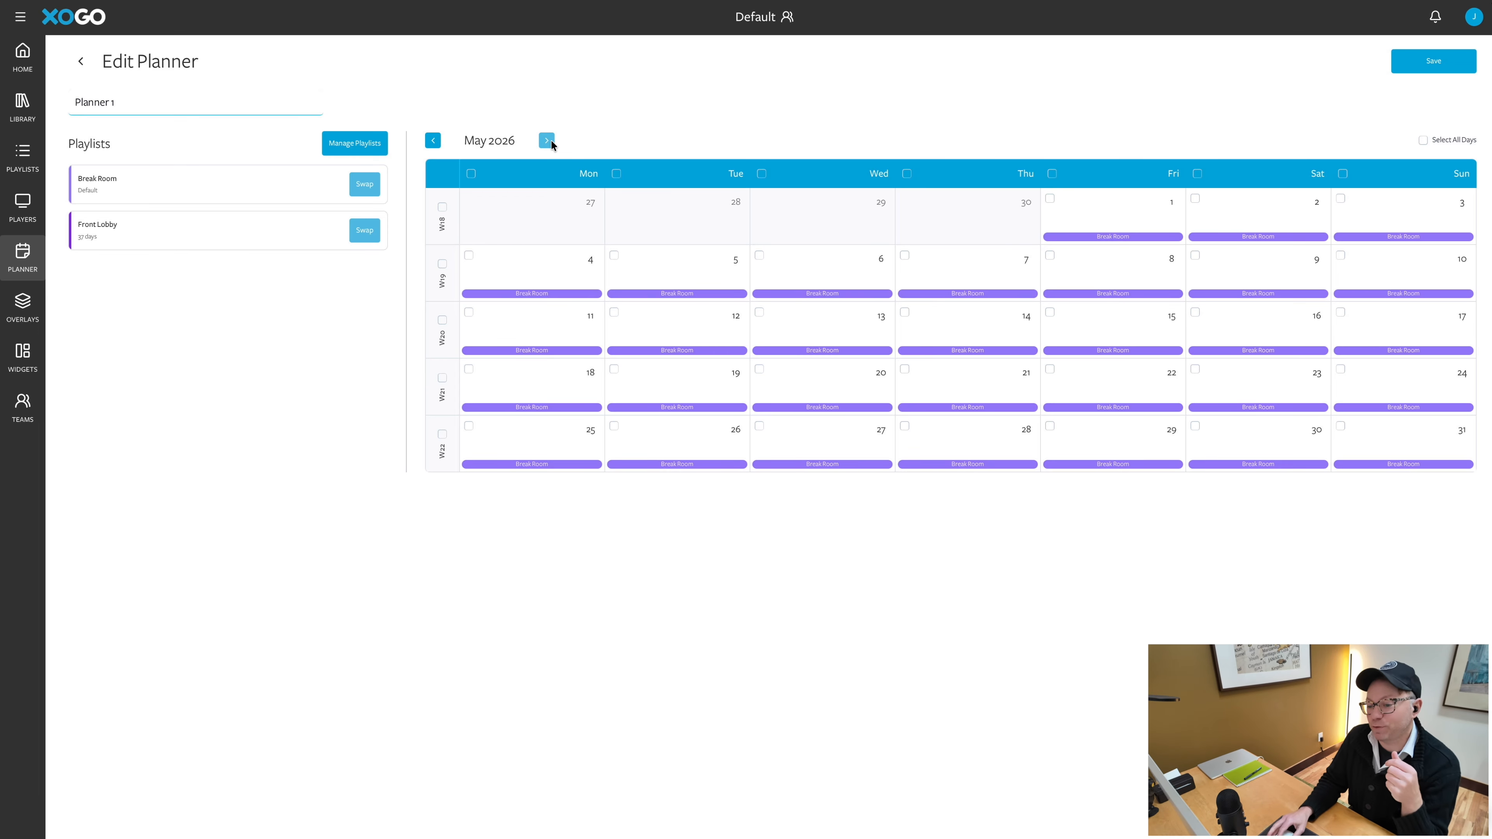
pyautogui.click(547, 142)
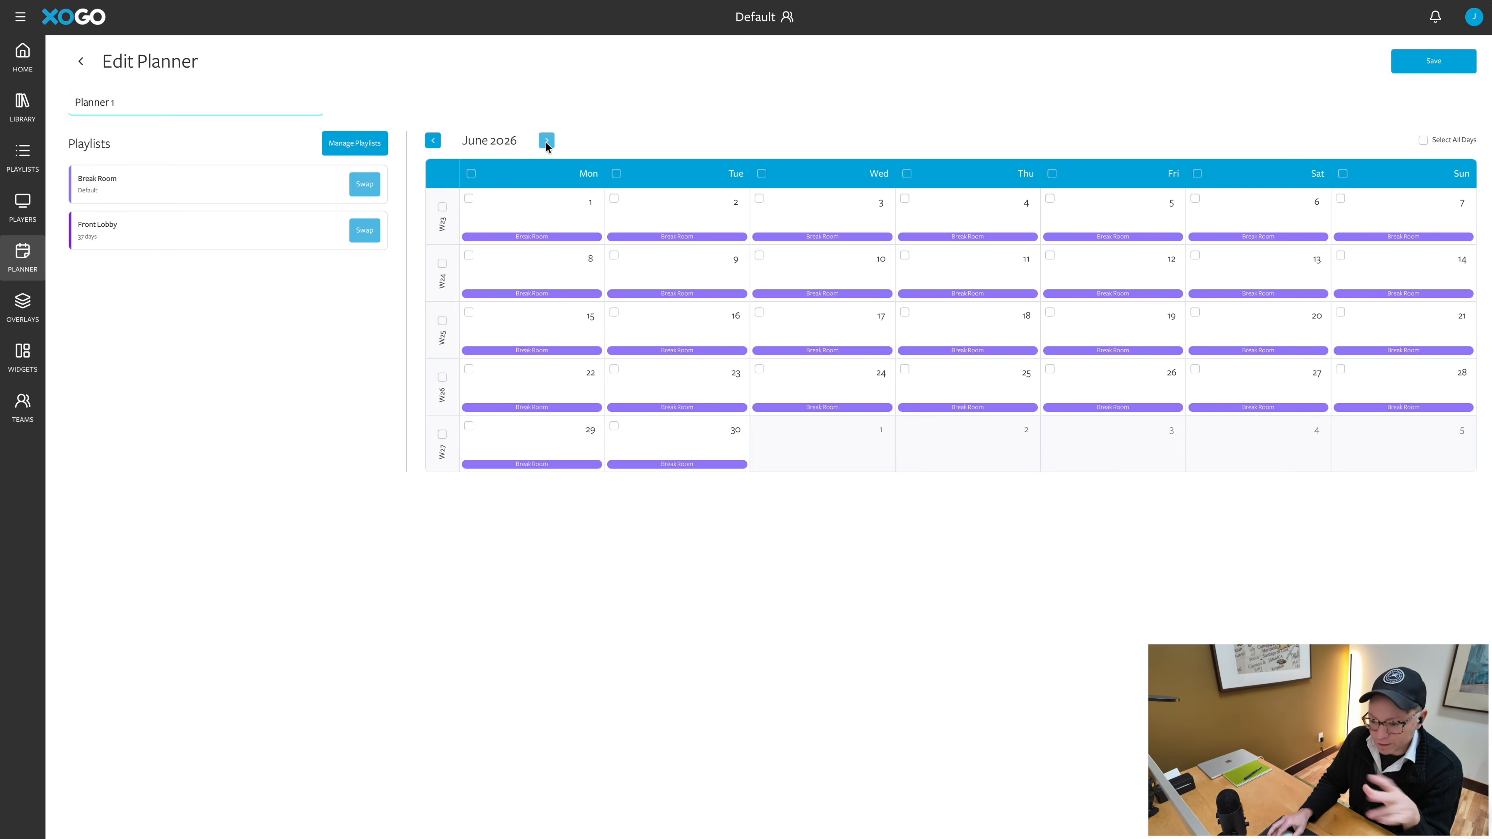
pyautogui.click(434, 144)
pyautogui.click(434, 144)
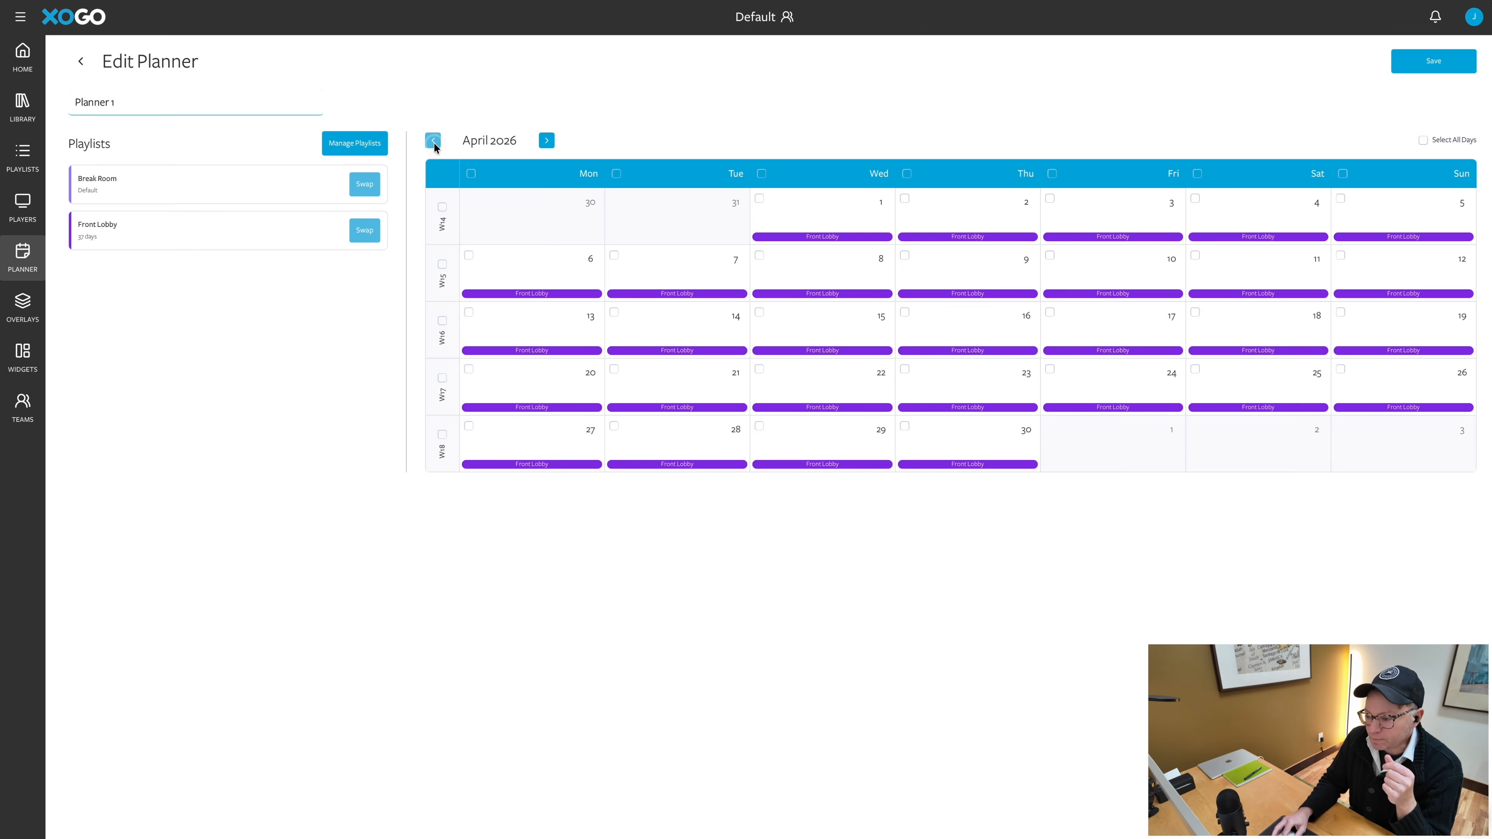
pyautogui.click(434, 144)
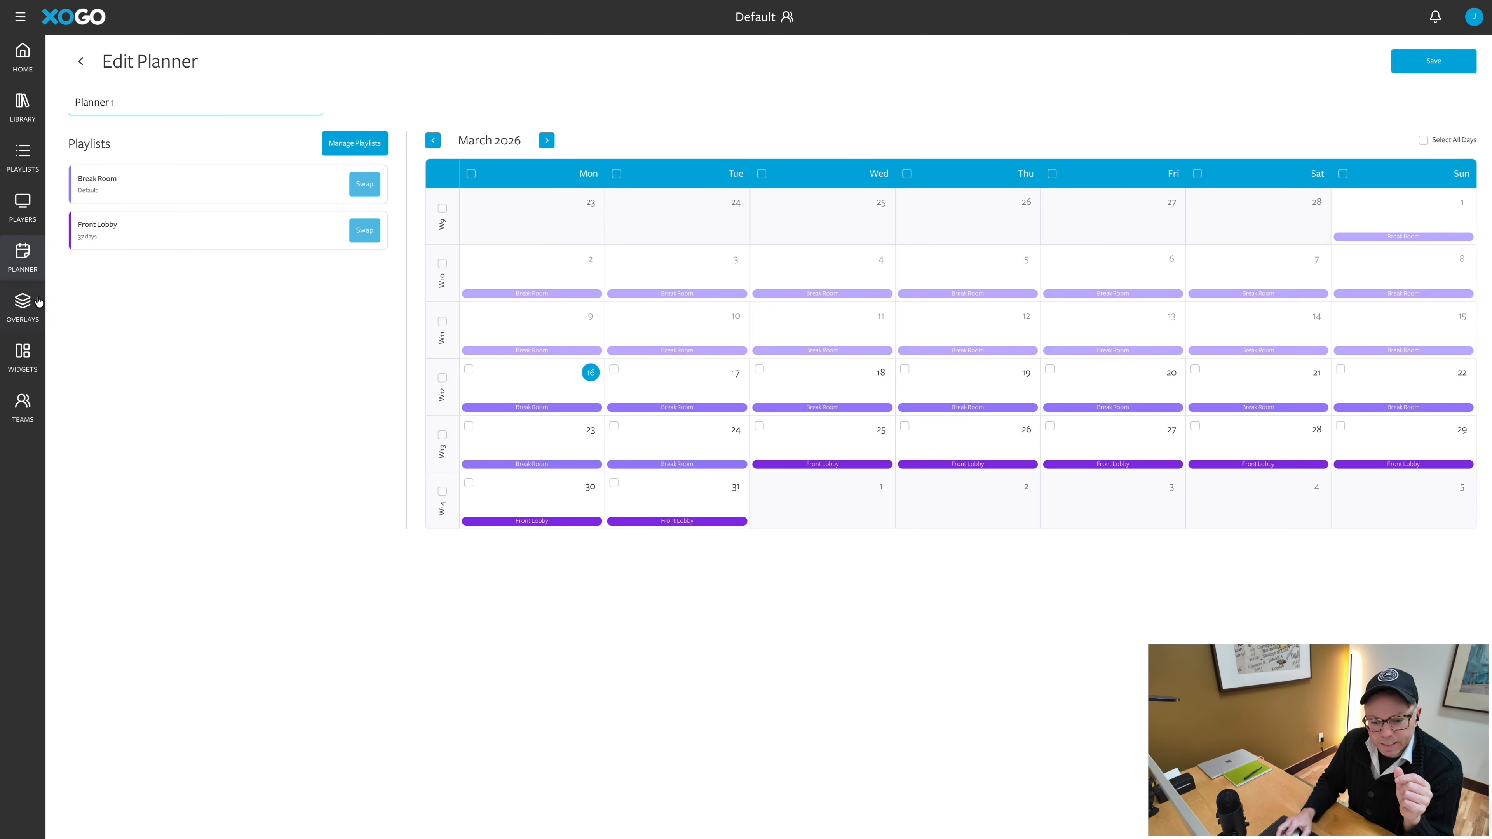
pyautogui.click(1457, 61)
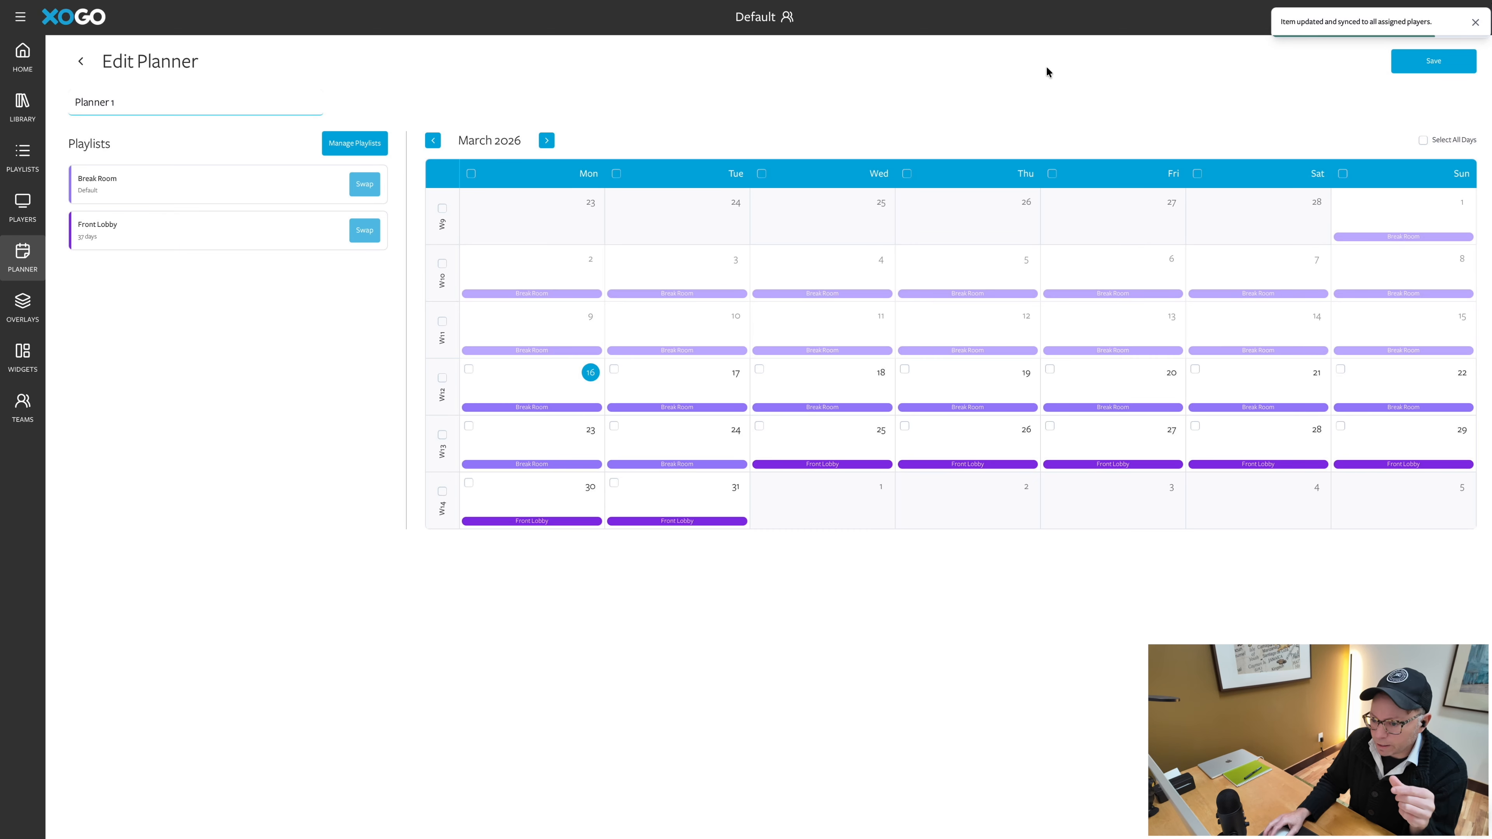
pyautogui.click(546, 142)
pyautogui.click(435, 141)
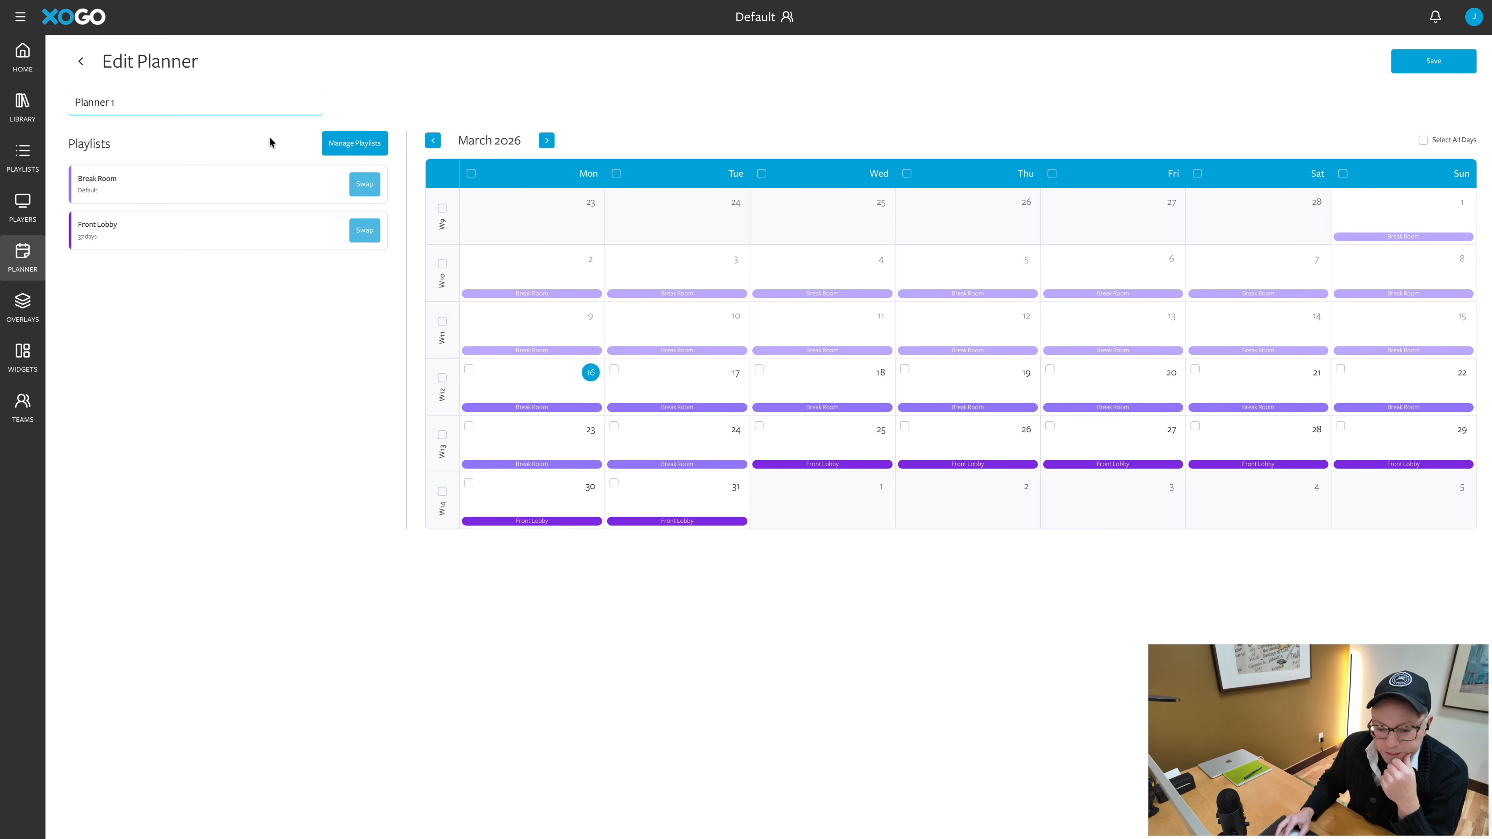
# Associate Planner 1 with the XOGO Mini Max player, save the player, and return to the home overview.
pyautogui.click(23, 209)
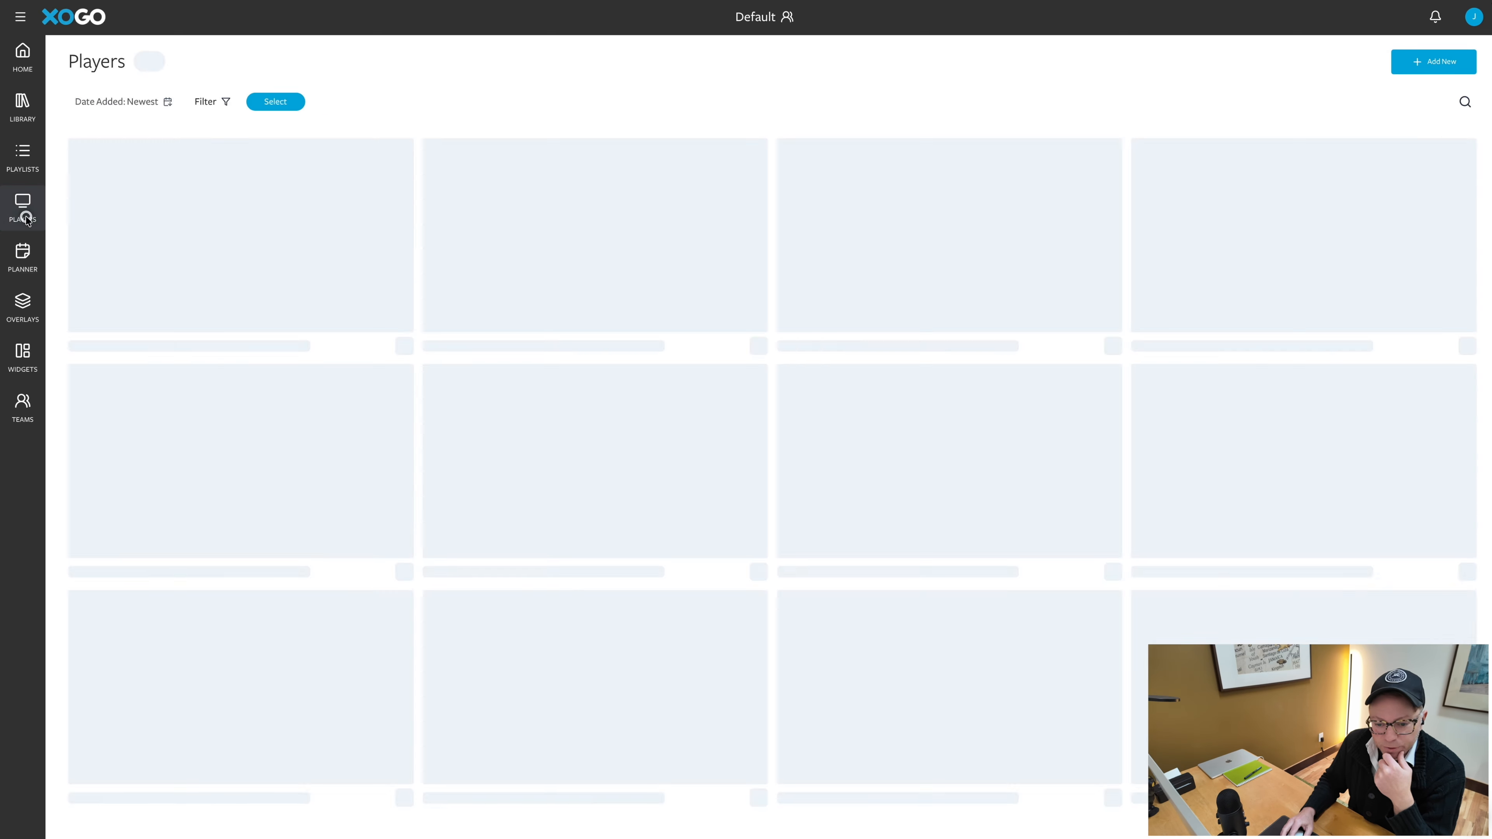
pyautogui.click(160, 217)
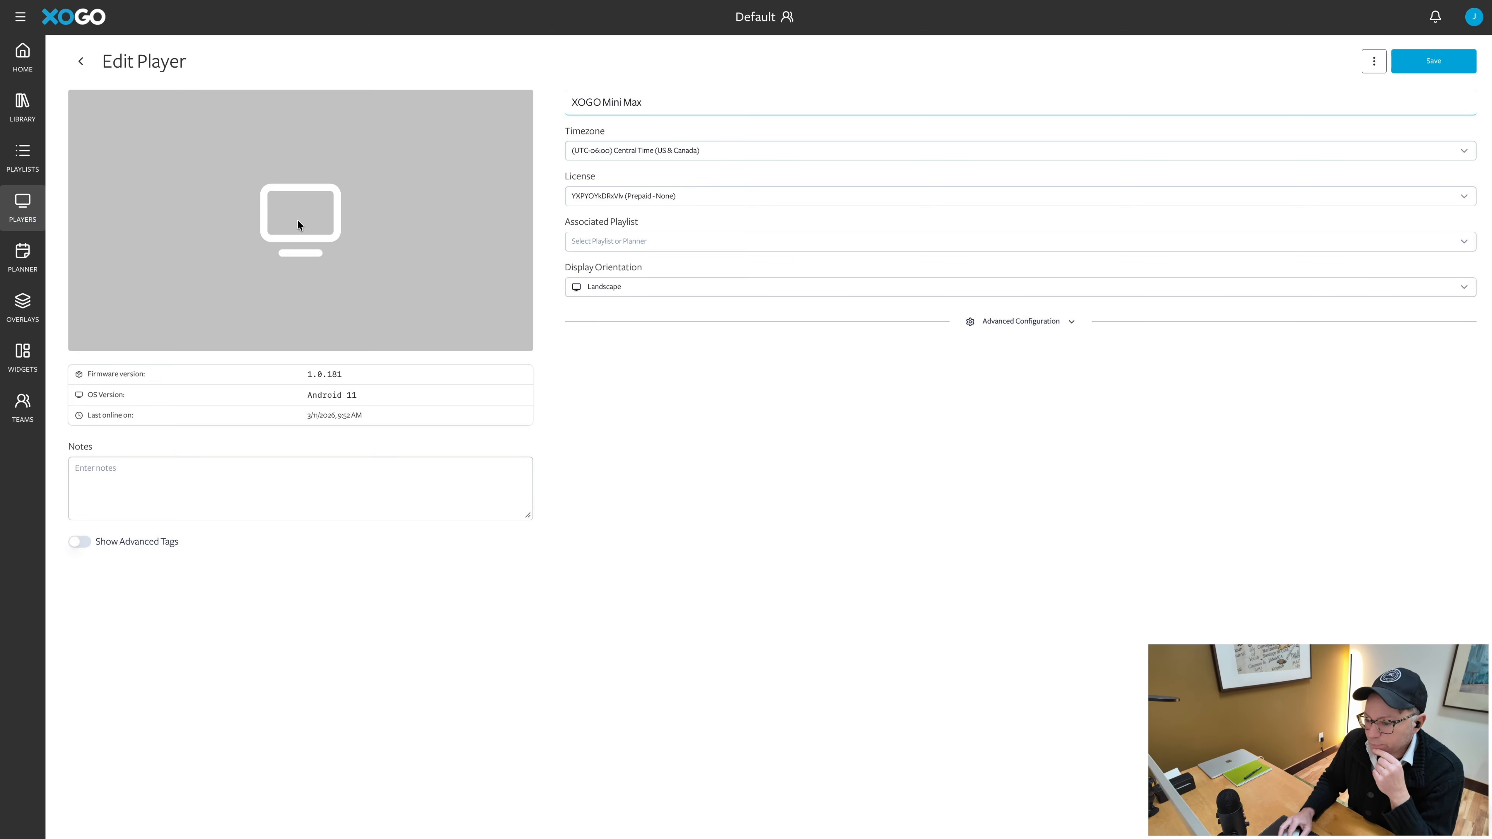
pyautogui.click(625, 243)
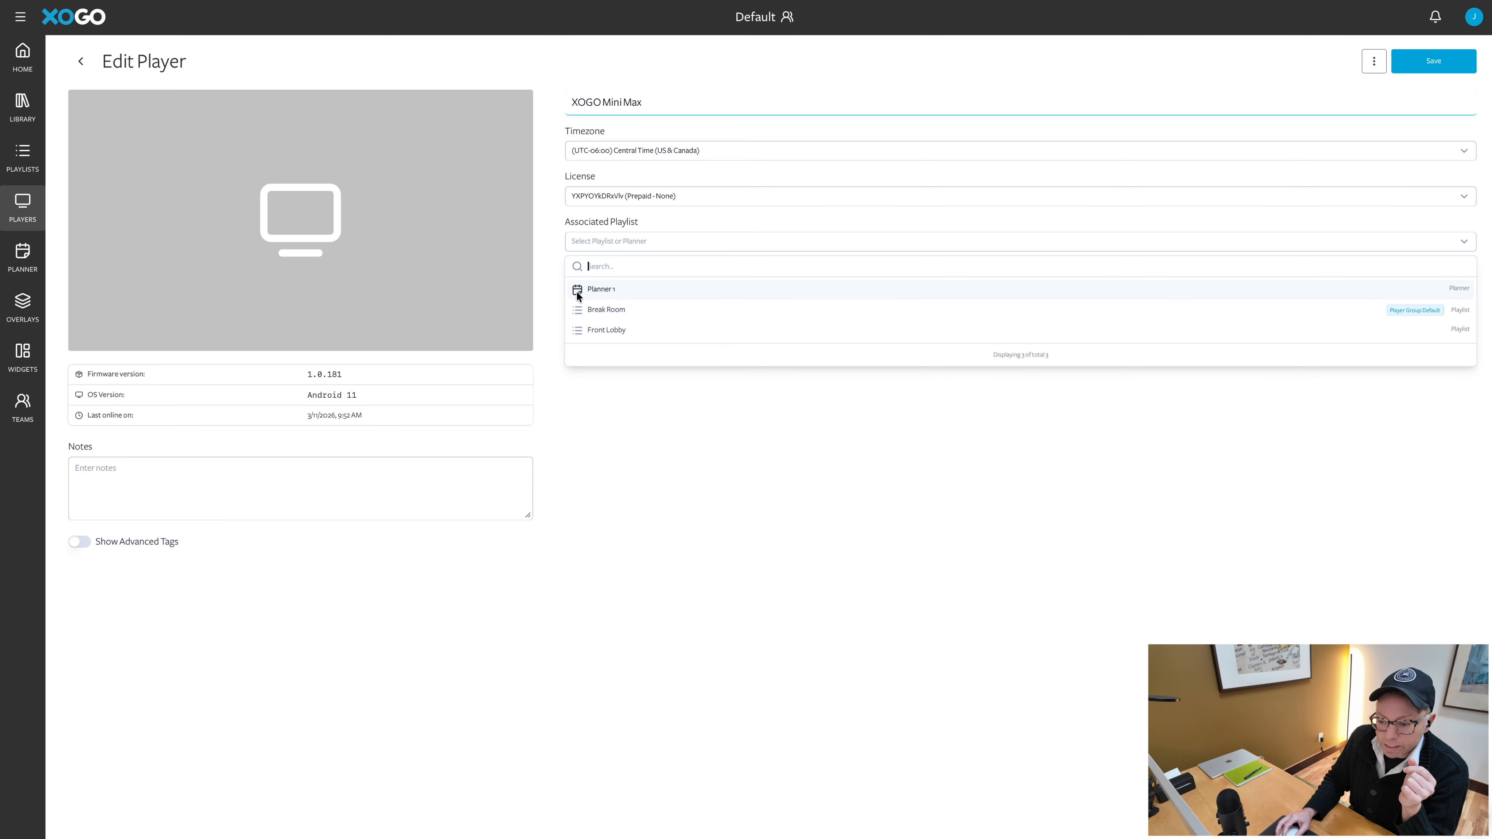
pyautogui.click(613, 289)
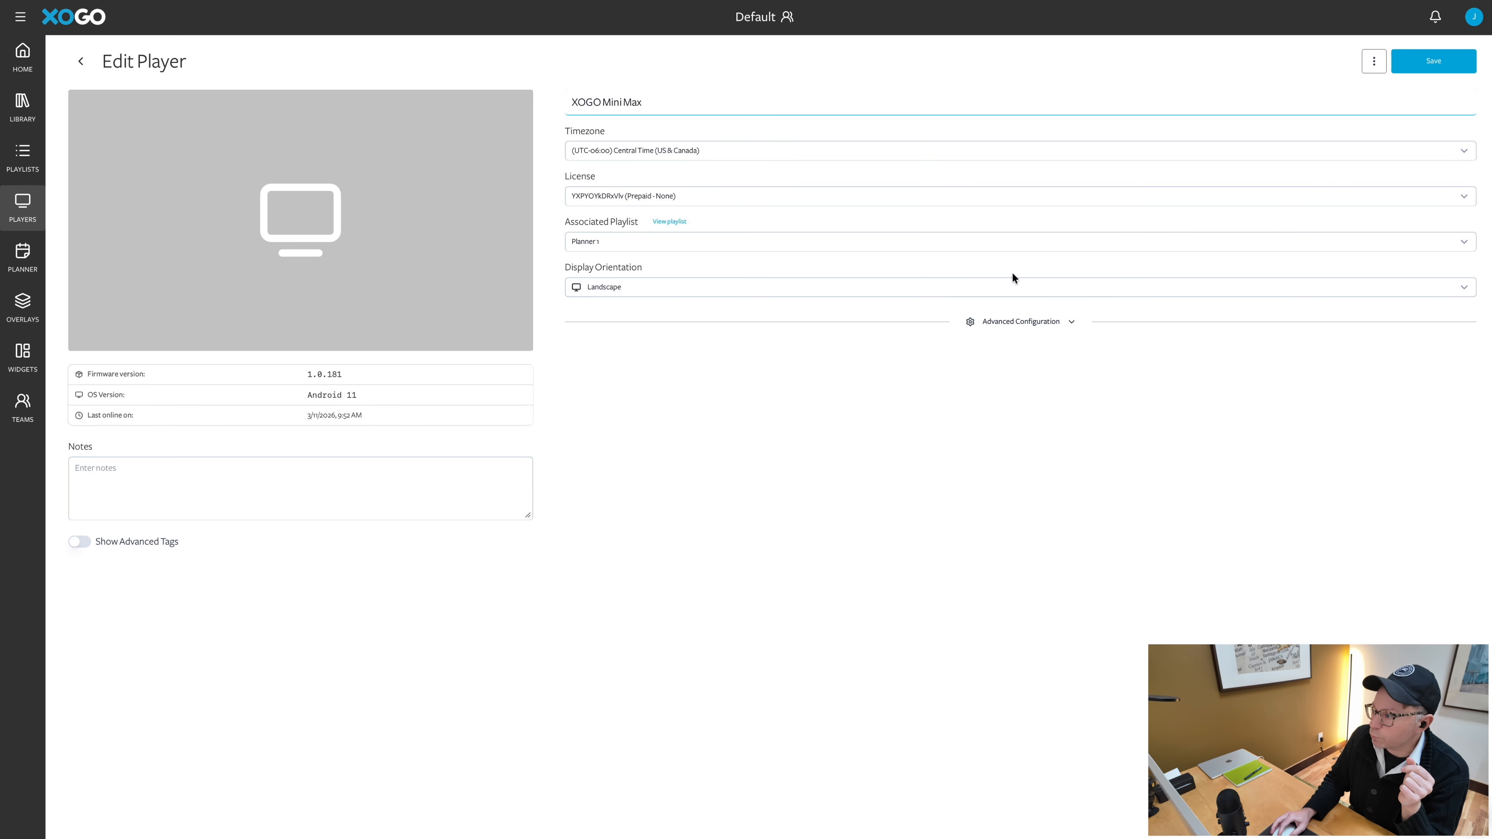
pyautogui.click(1440, 71)
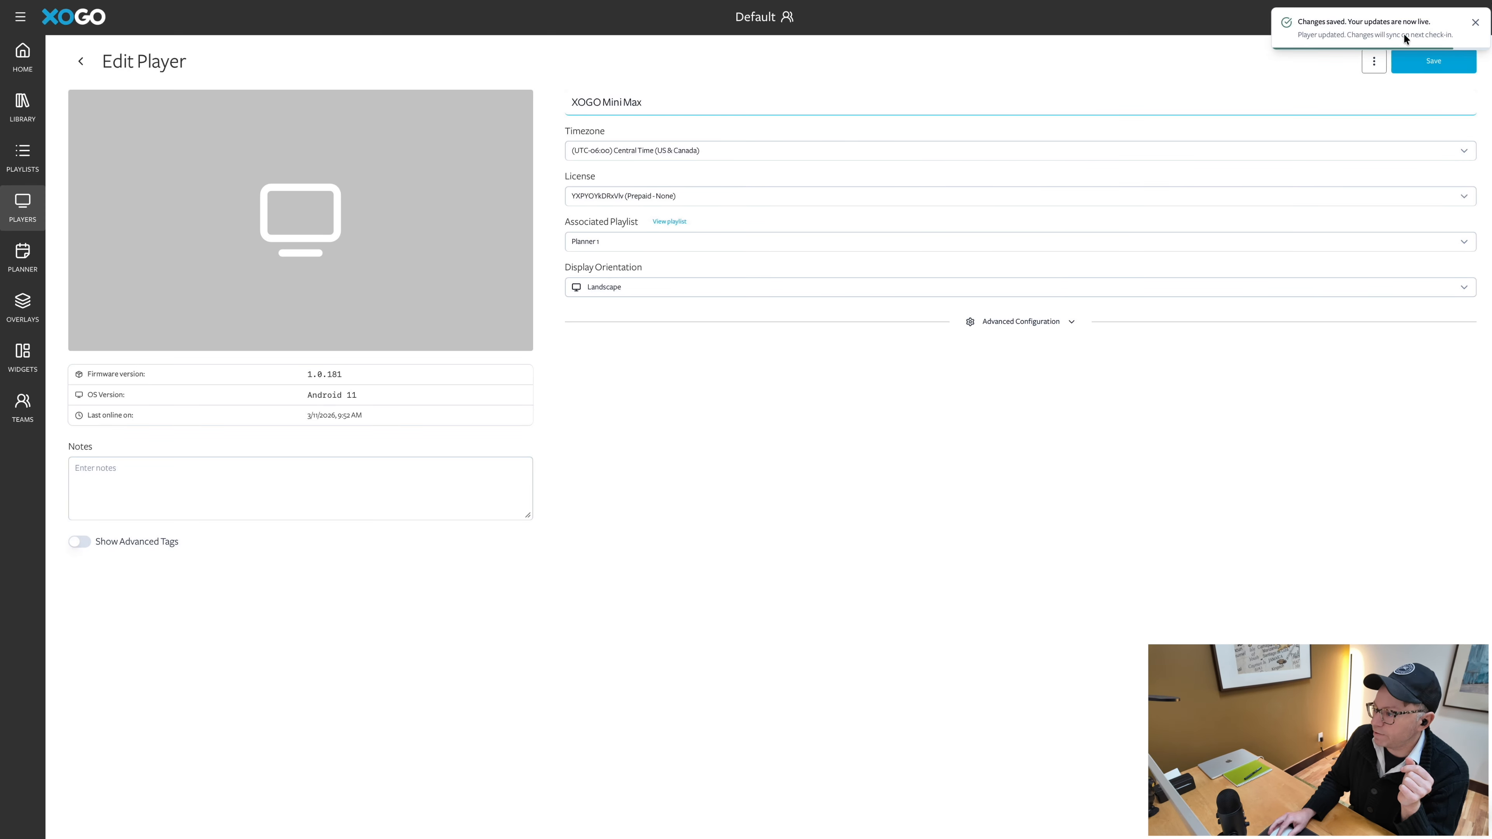
pyautogui.click(1476, 23)
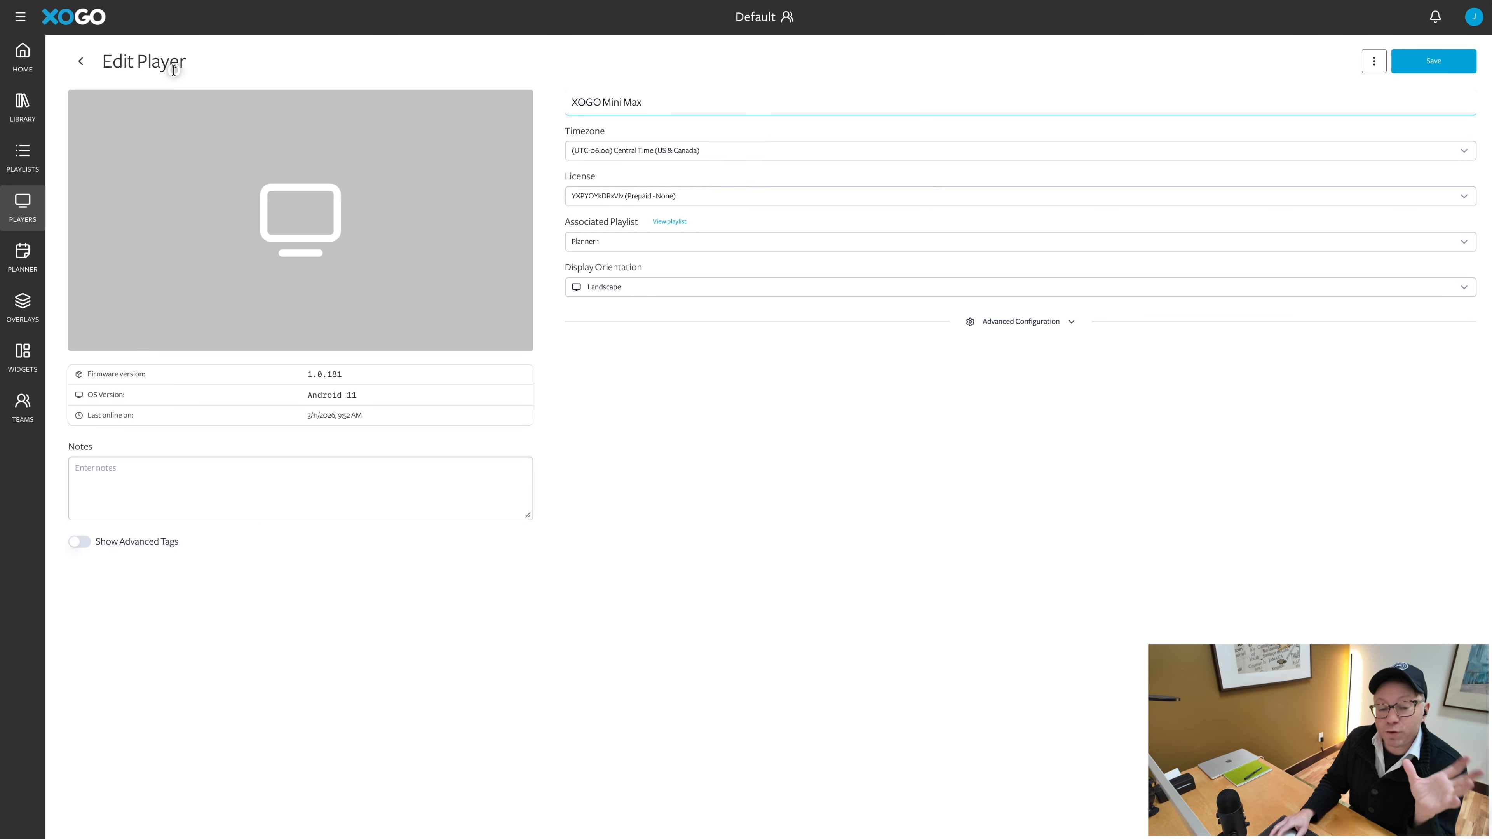
pyautogui.click(26, 59)
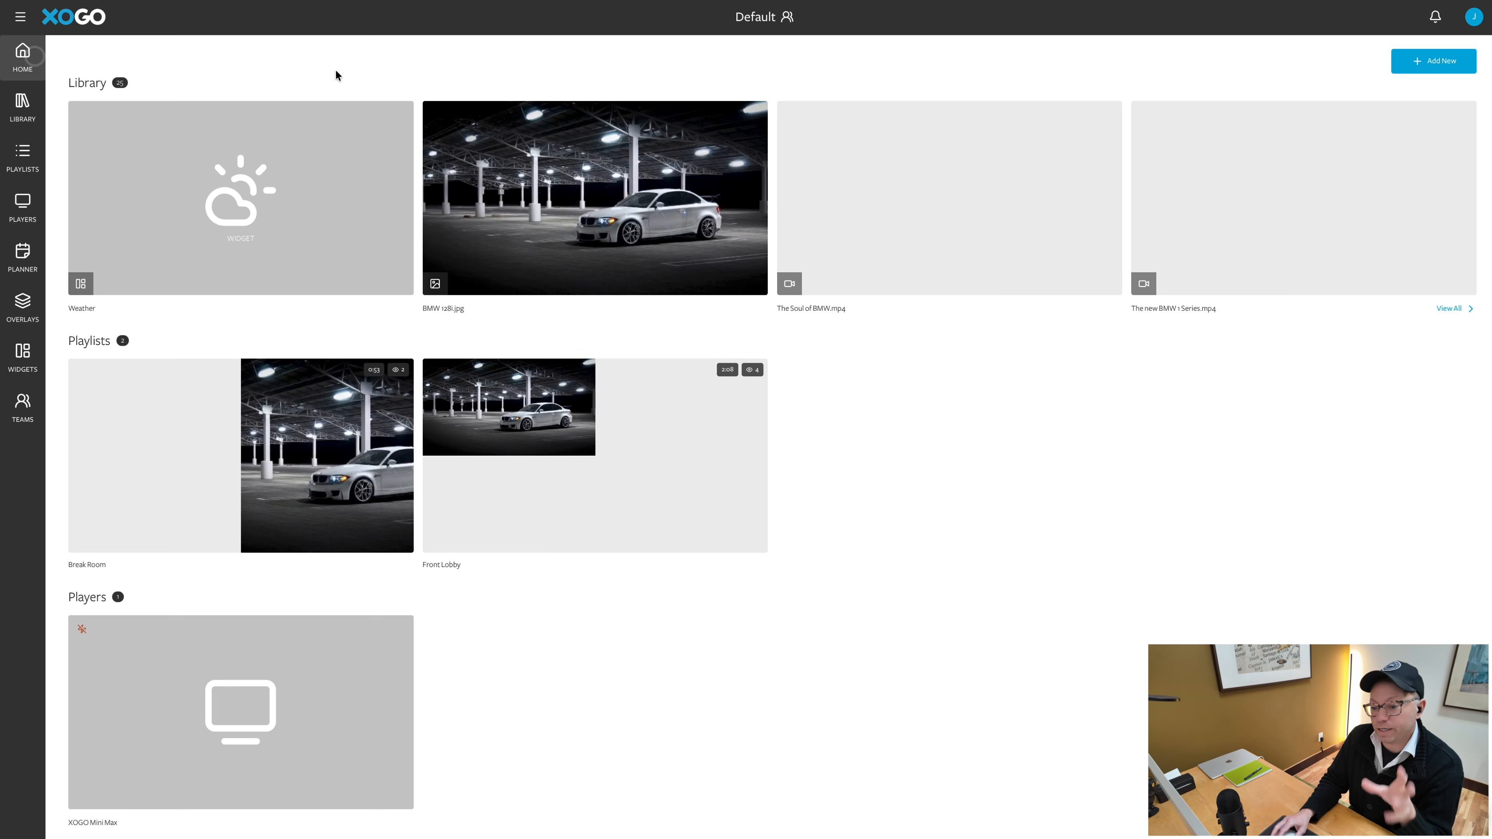